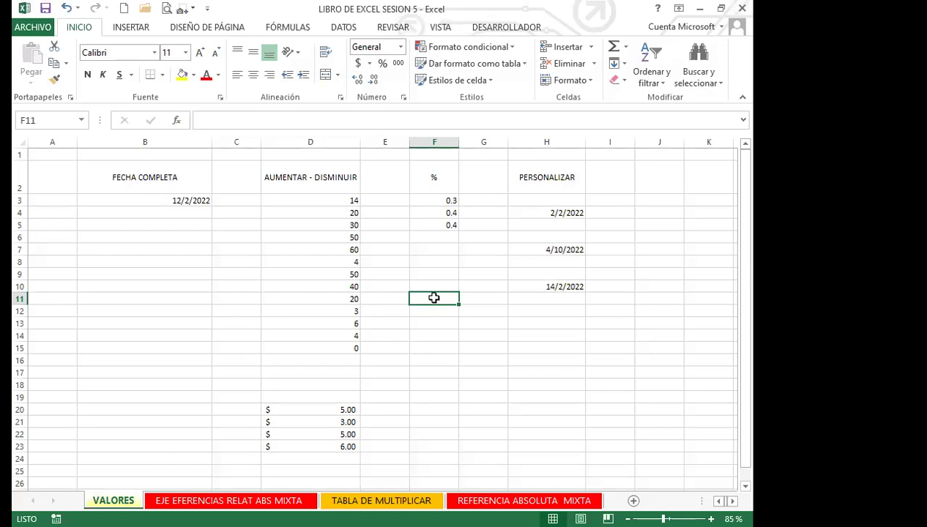
left_click(141, 314)
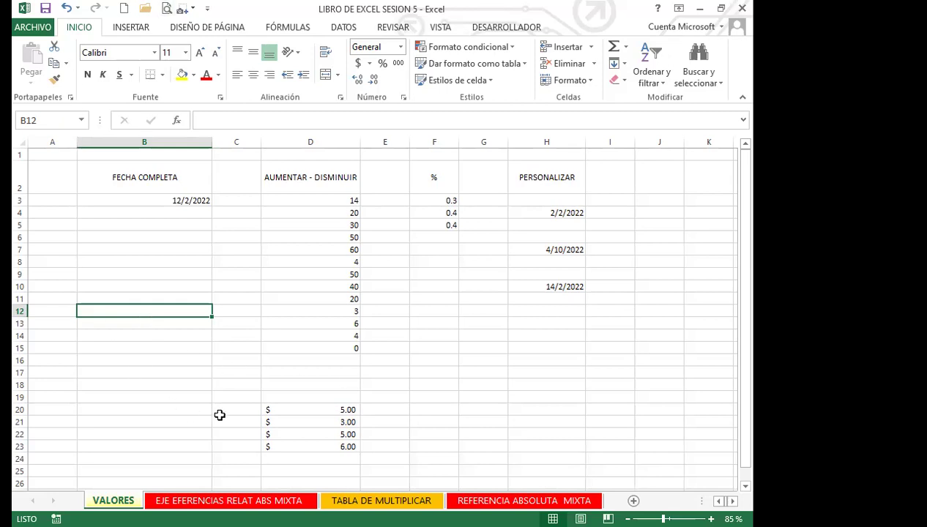
left_click(296, 289)
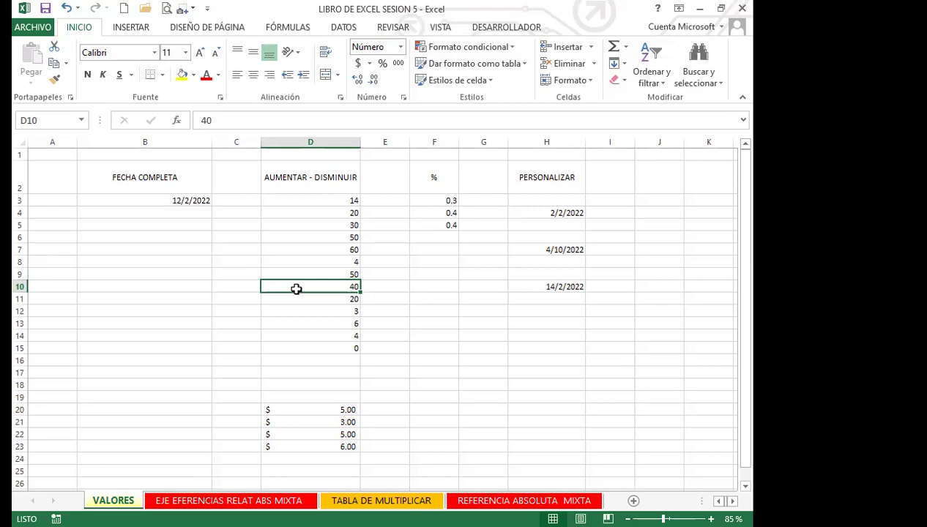
- Try the long date format (Fecha larga) on the date in B3 and undo it
left_click(130, 202)
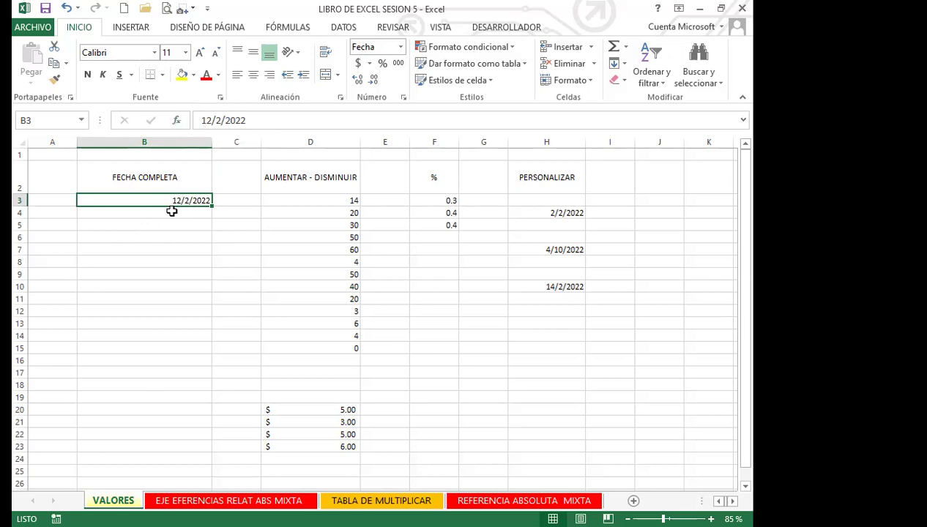
left_click(402, 48)
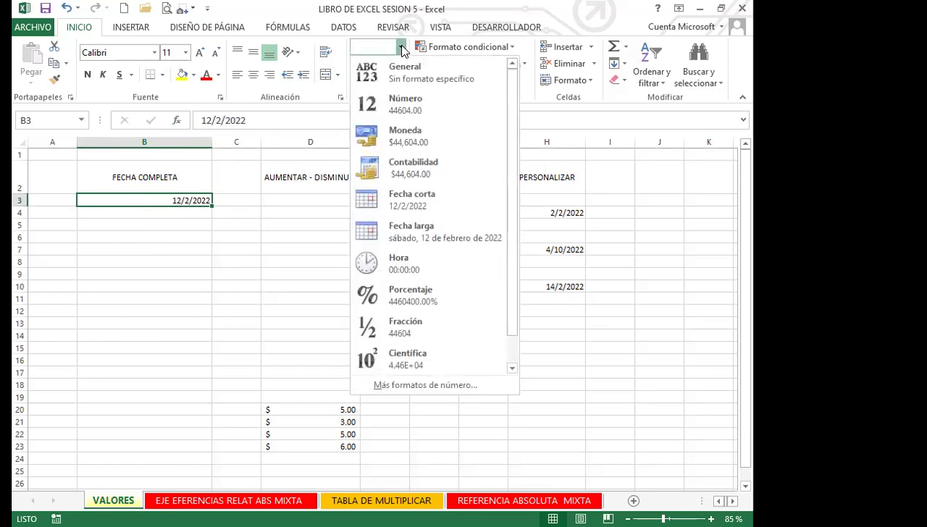
left_click(150, 212)
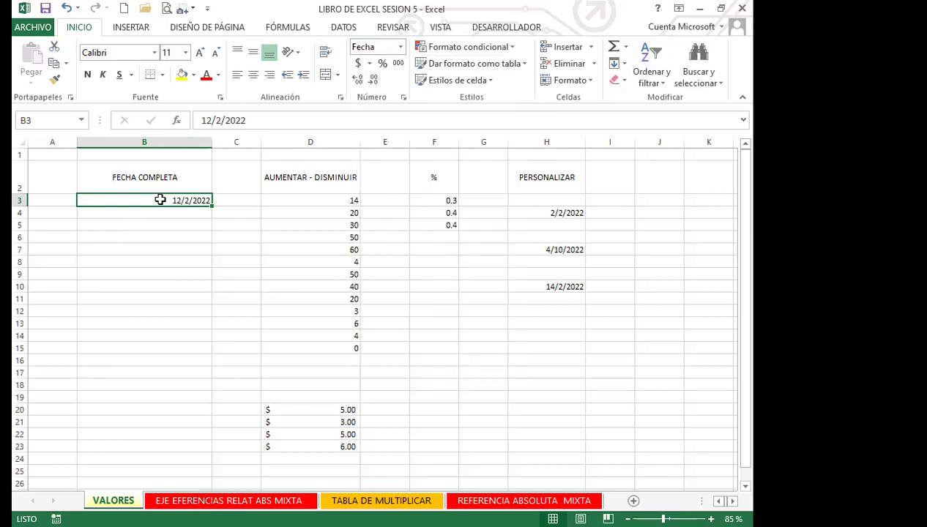
left_click(402, 47)
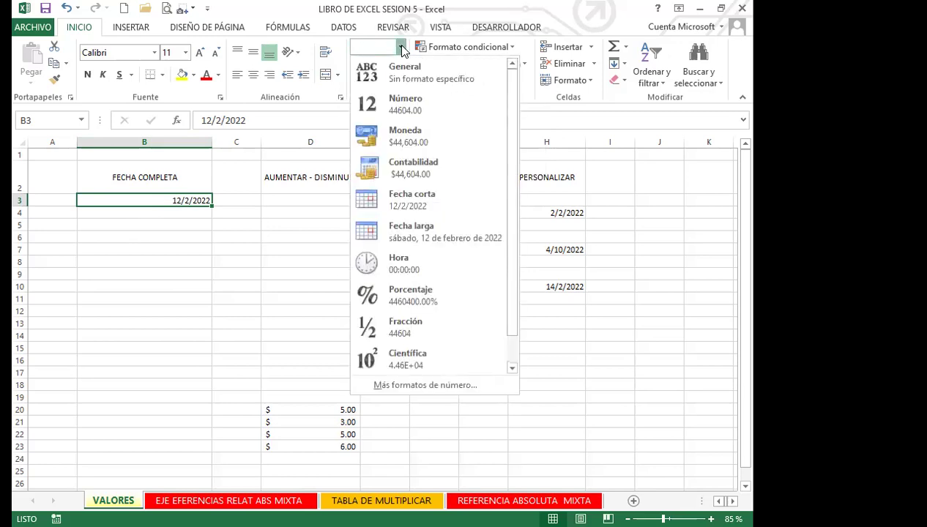
left_click(438, 244)
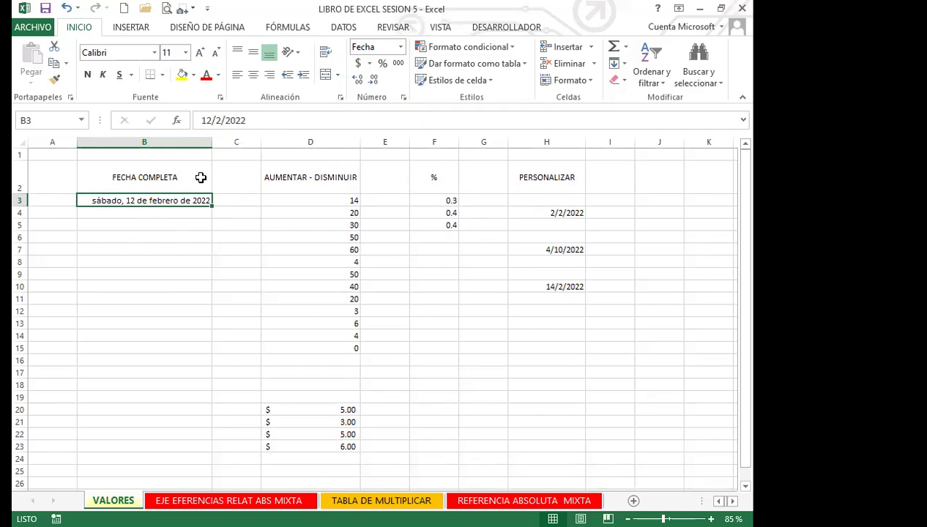
left_click(65, 8)
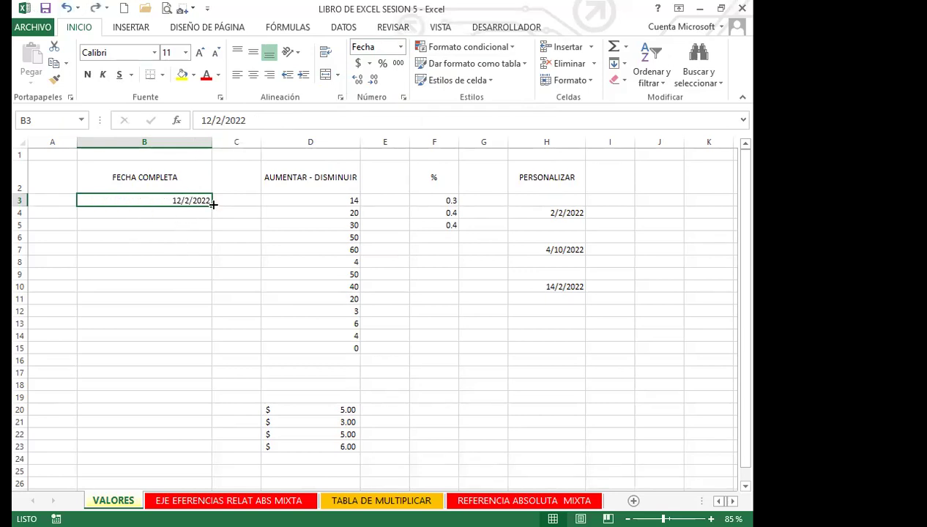
- Fill the date in B3 down to B11 as a daily series and format the range as long date (Fecha larga)
left_click_drag(213, 205, 209, 302)
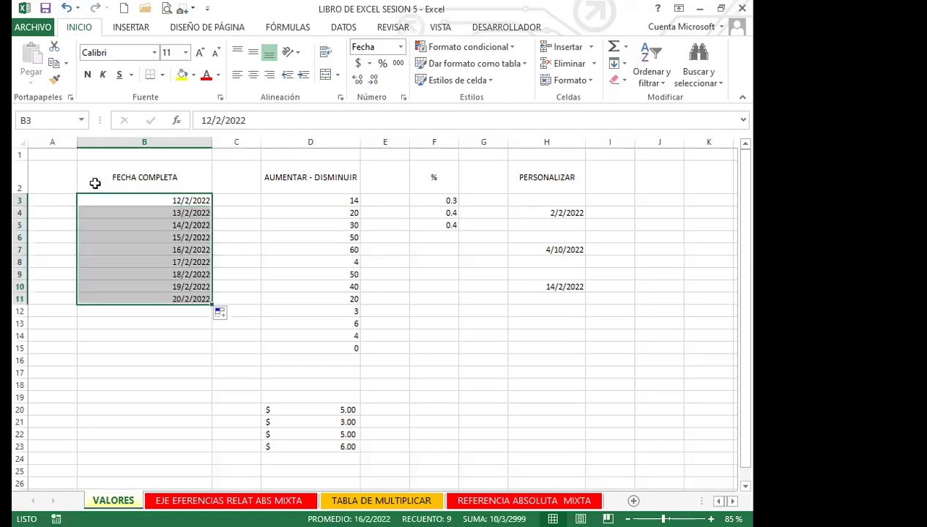
left_click(400, 47)
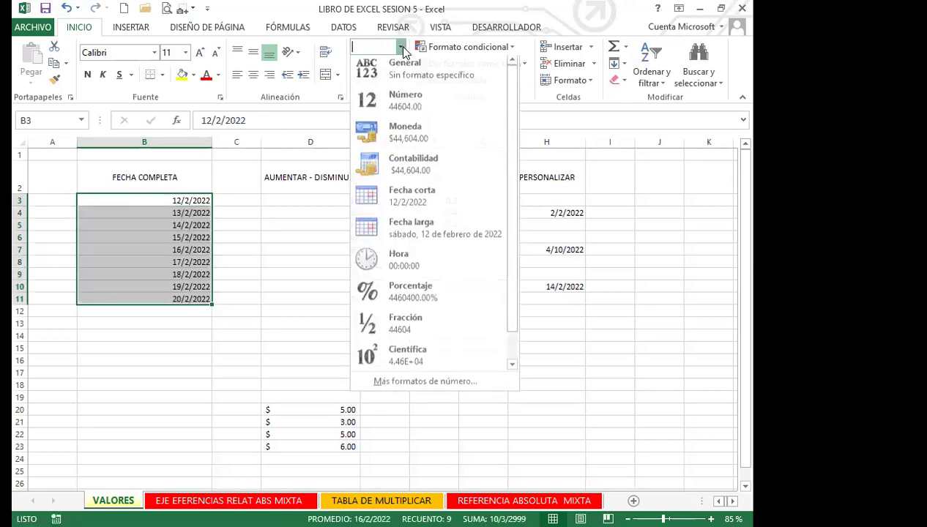
left_click(408, 234)
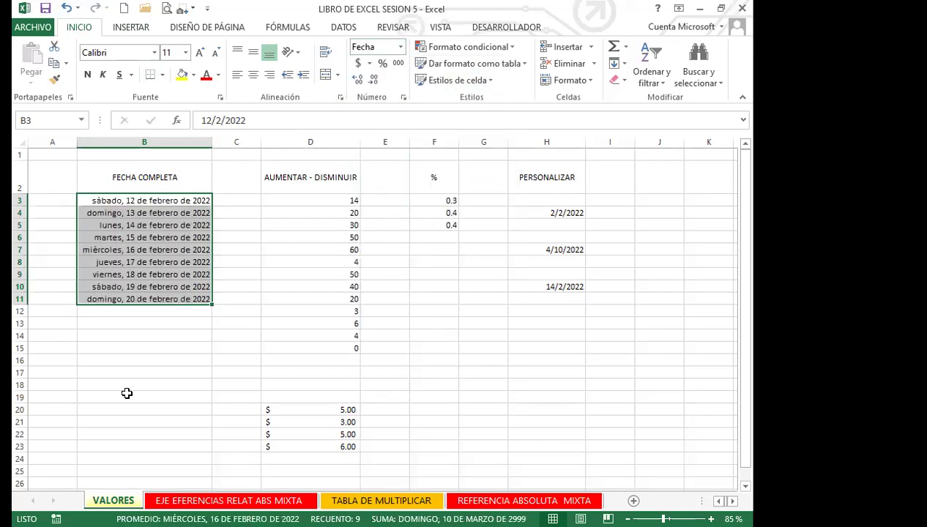
- Check the underlying date values of cells B4 to B10 one by one
left_click(152, 214)
left_click(169, 227)
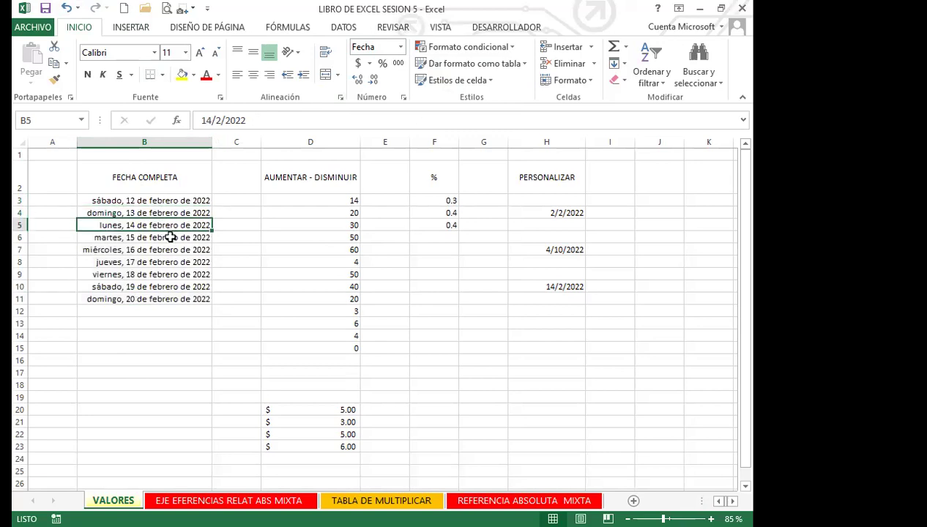
left_click(170, 238)
left_click(170, 250)
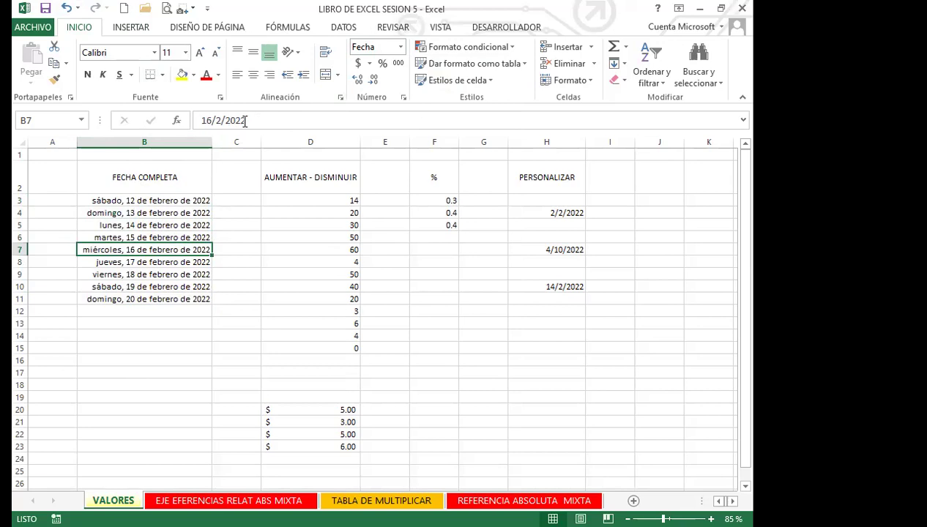
left_click(165, 263)
left_click(166, 276)
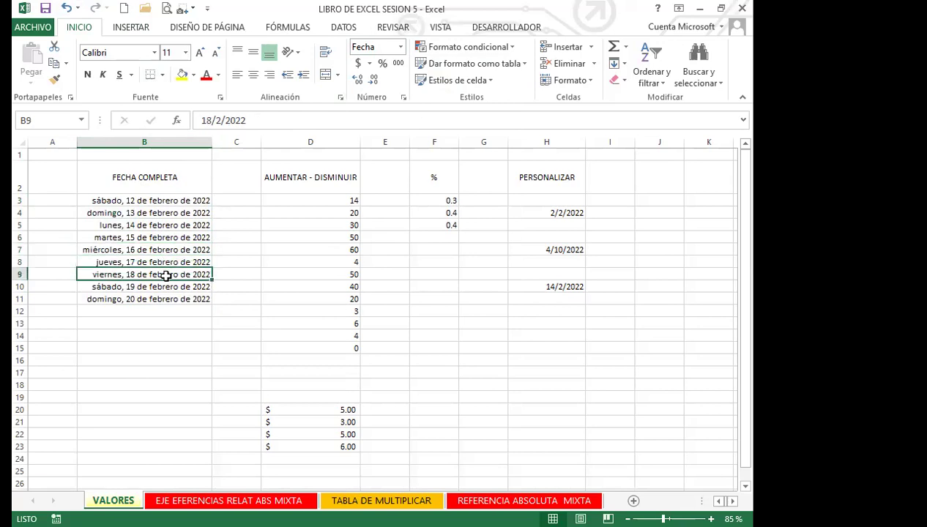
left_click(166, 287)
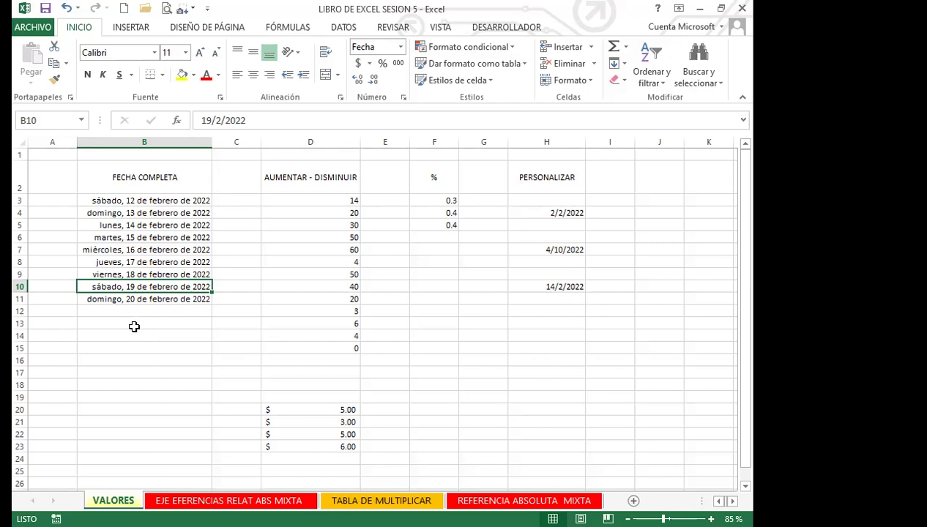
left_click_drag(106, 198, 106, 302)
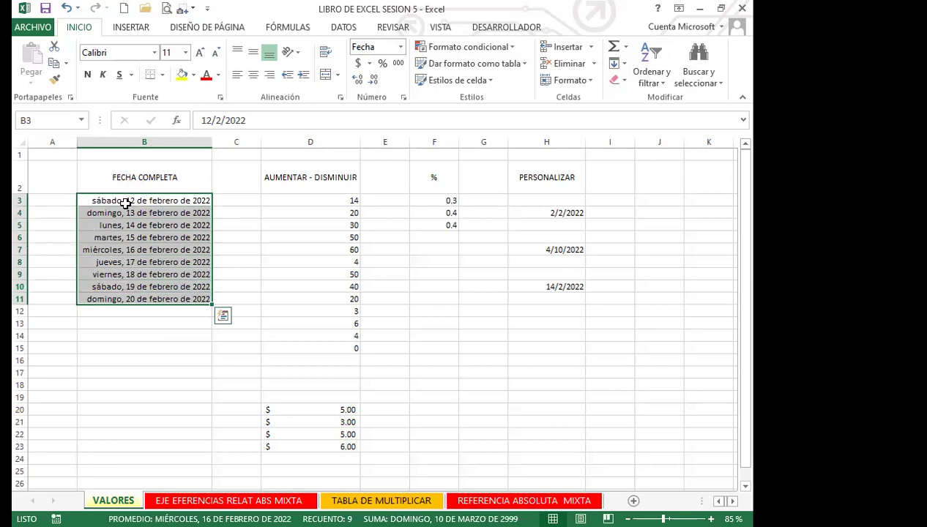
left_click_drag(122, 200, 110, 298)
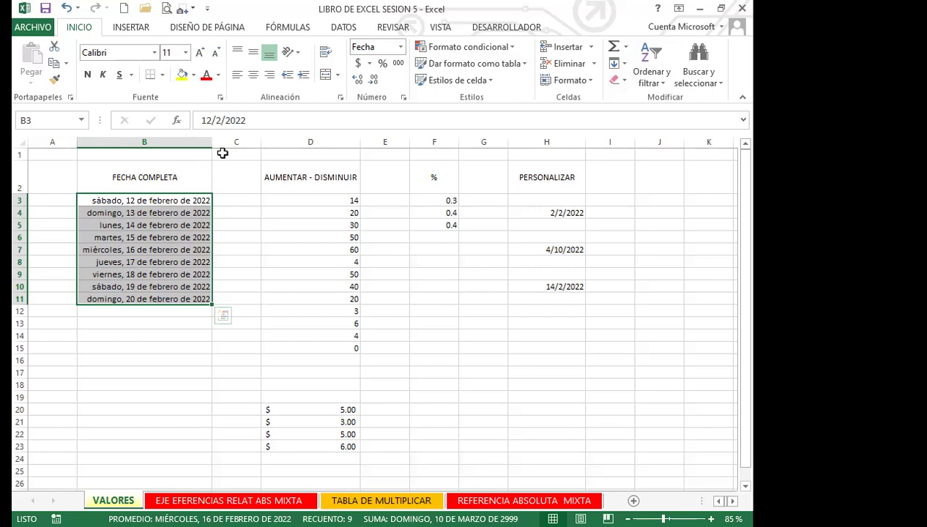
left_click(401, 47)
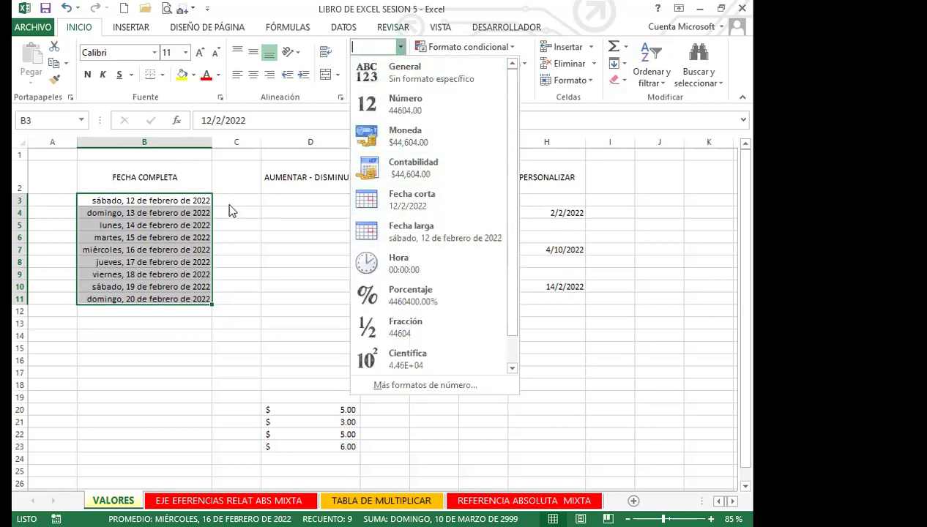
left_click(190, 233)
left_click(137, 224)
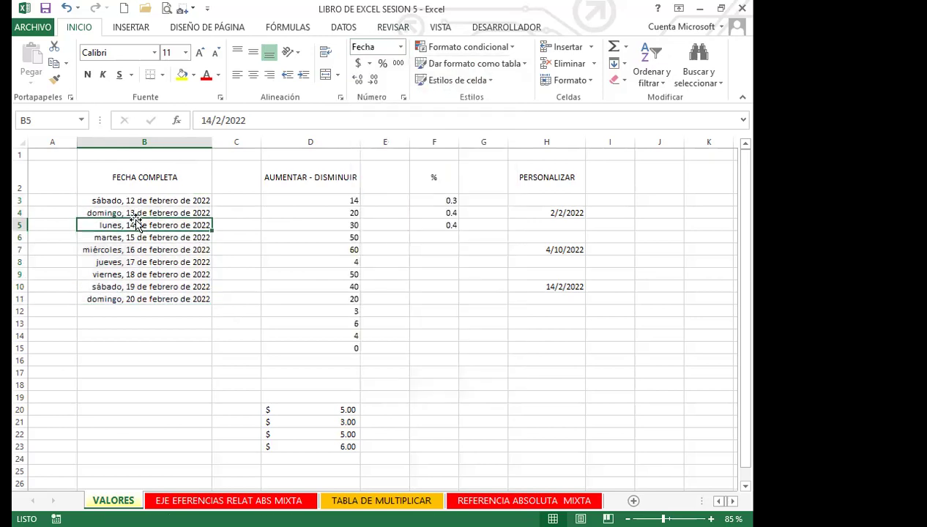
left_click(140, 200)
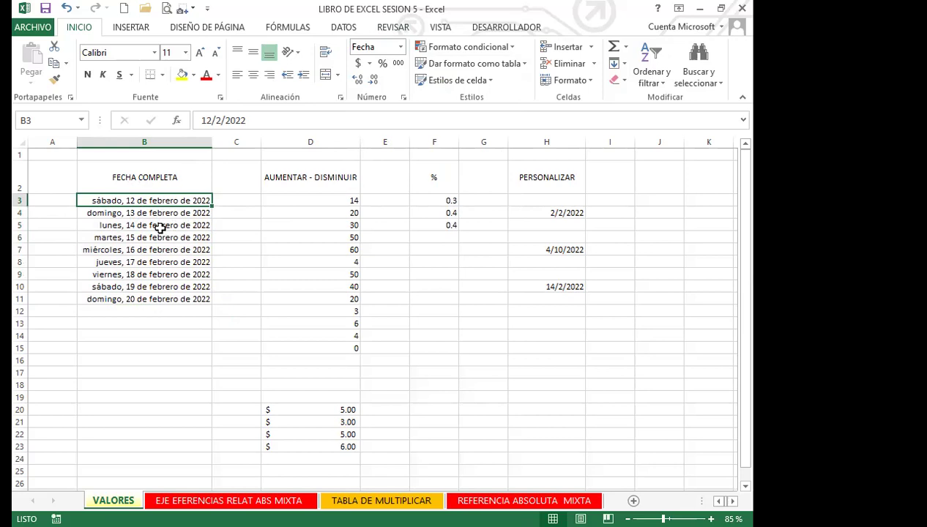
- Increase the decimals of the AUMENTAR - DISMINUIR values in D3:D15 to eight places
left_click(292, 222)
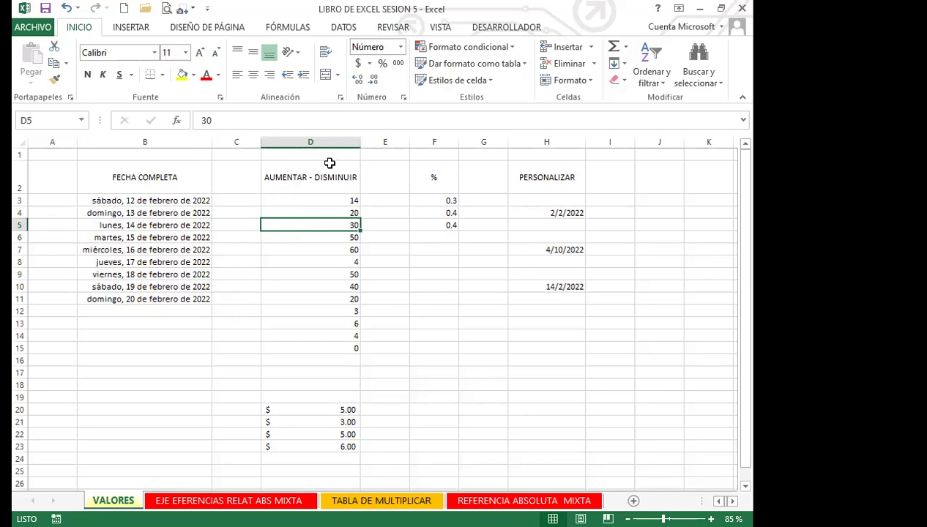
left_click(313, 202)
left_click_drag(312, 208, 315, 345)
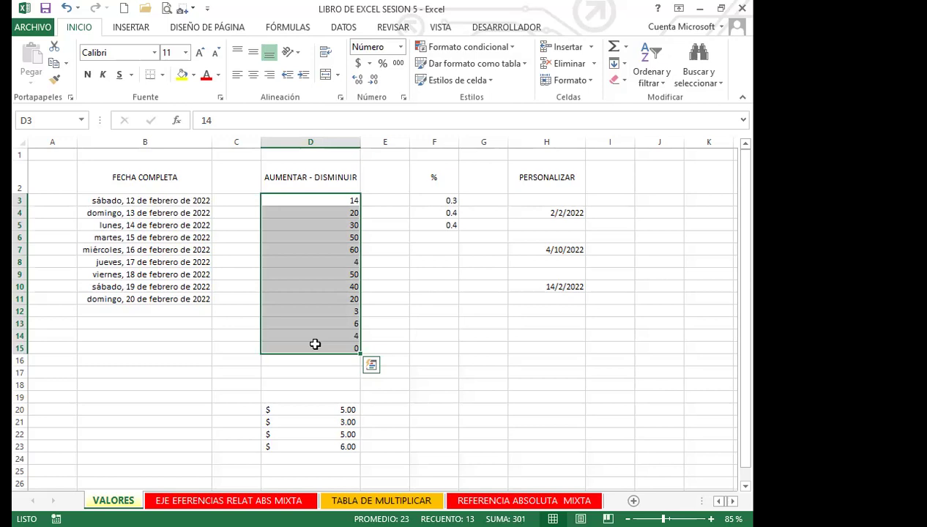
left_click(358, 81)
left_click(358, 80)
left_click(357, 81)
left_click(357, 80)
left_click(357, 80)
left_click(357, 80)
left_click(358, 81)
left_click(357, 80)
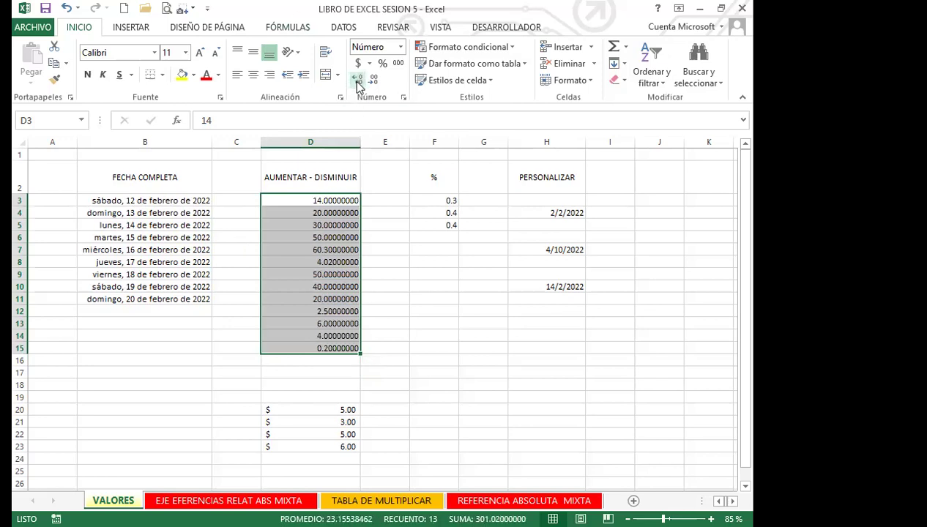
- Decrease the decimals of the values in D3:D15 until they show as whole numbers
left_click(374, 81)
left_click(374, 80)
left_click(373, 81)
left_click(374, 81)
left_click(373, 81)
left_click(373, 80)
left_click(373, 81)
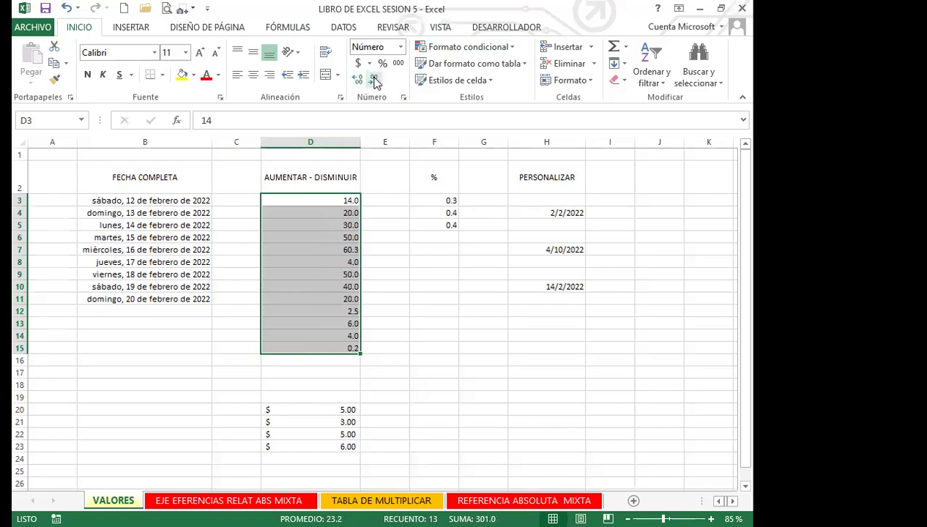
left_click(374, 80)
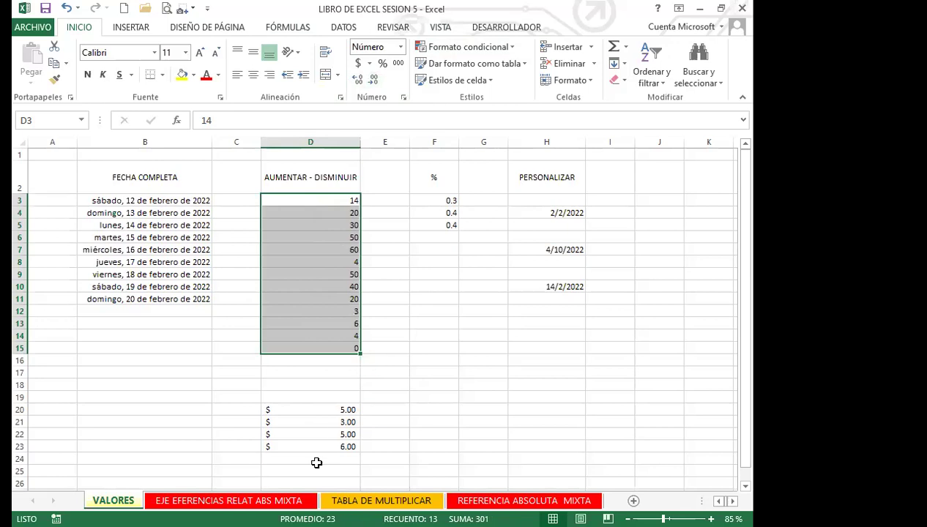
- Enter the values 4, 4.0, 5.2, 4.5, 2.2 and 4.0 down column D in cells D28 to D33
scroll(317, 463, "down", 2)
left_click(312, 418)
type("4")
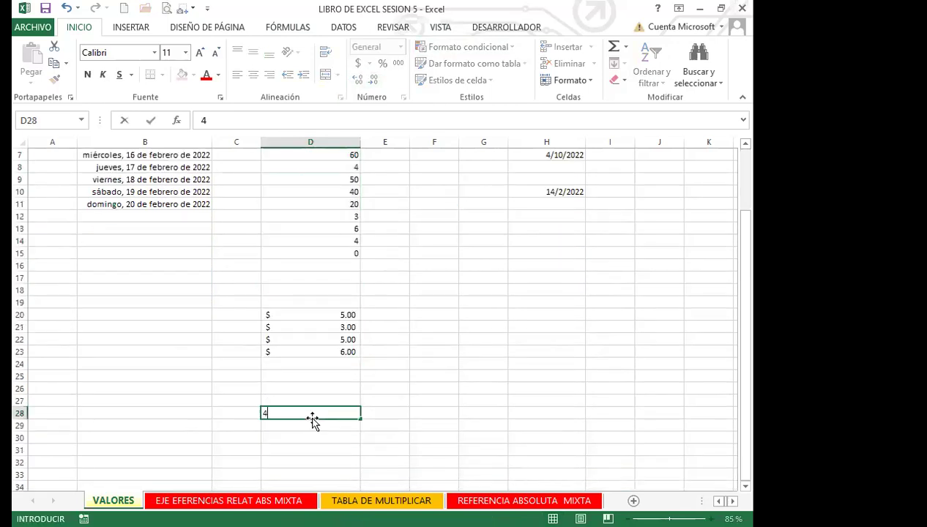
key("Return")
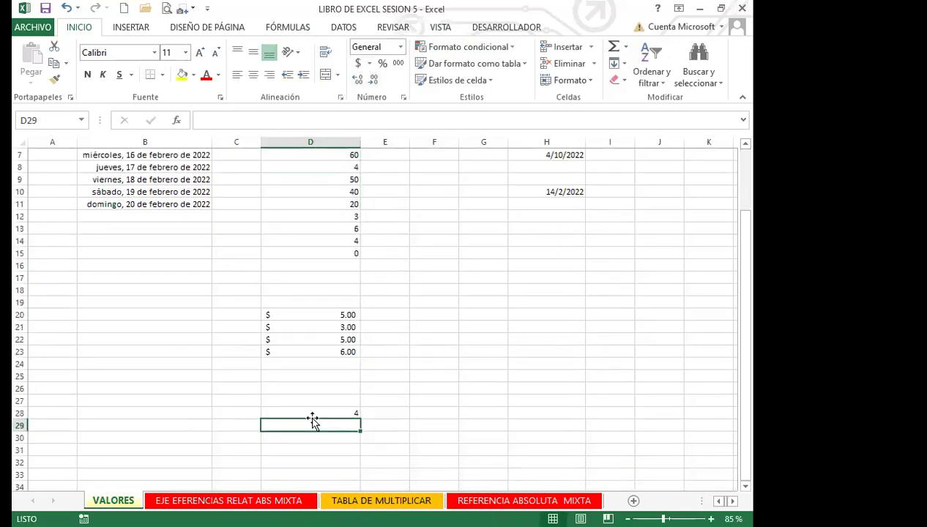
type("4.0")
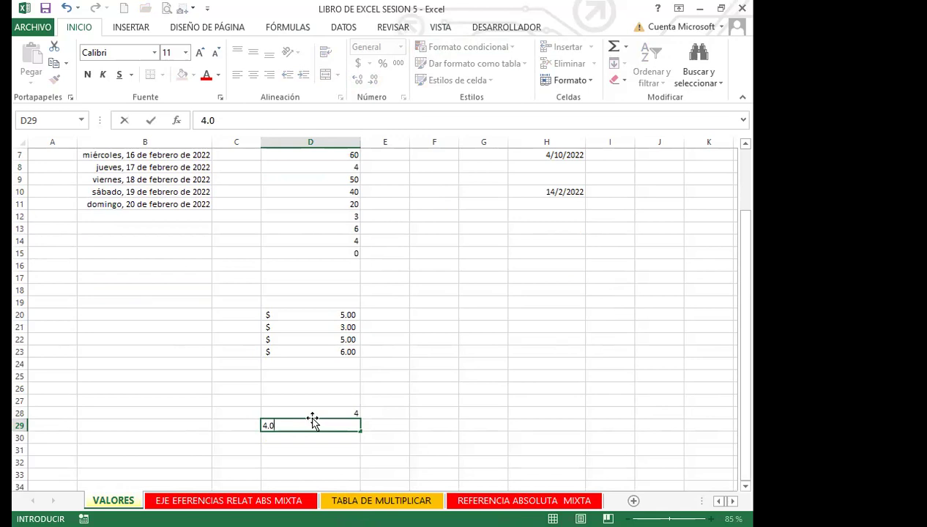
key("Return")
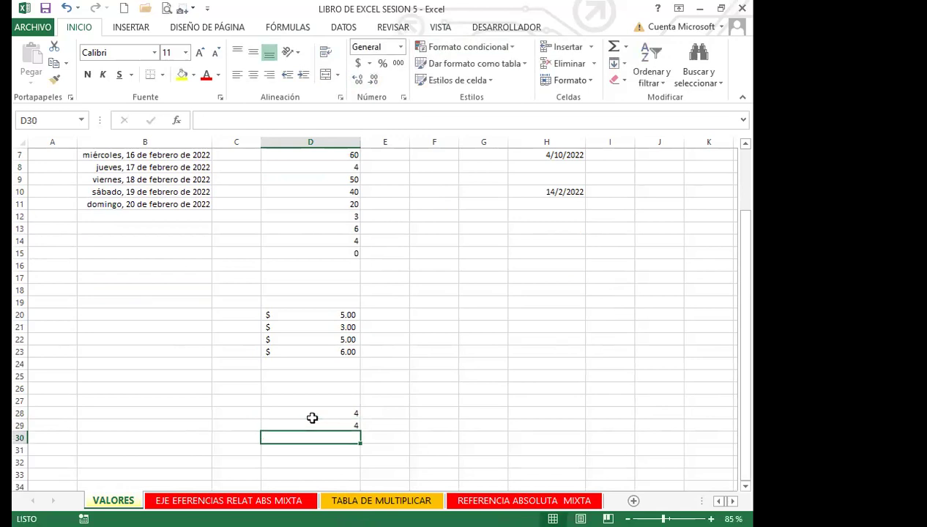
type("5.2")
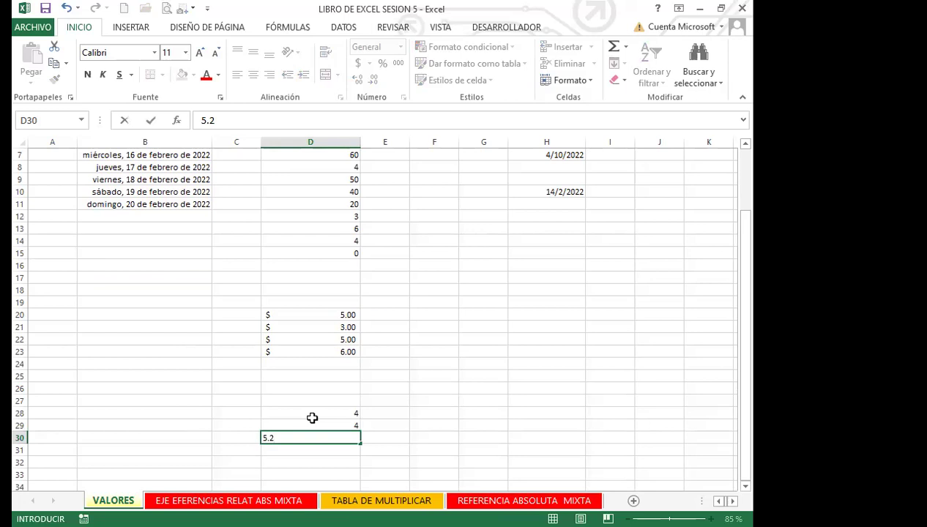
key("Return")
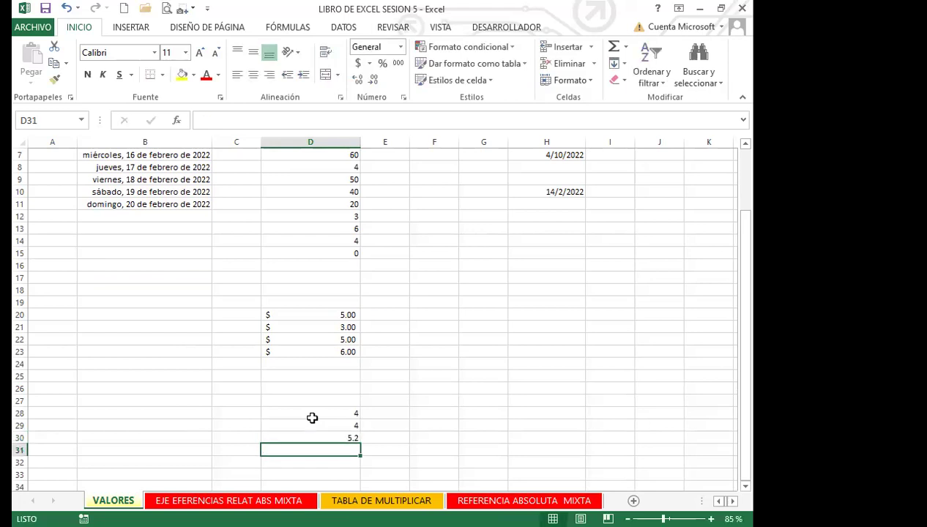
type("4.5")
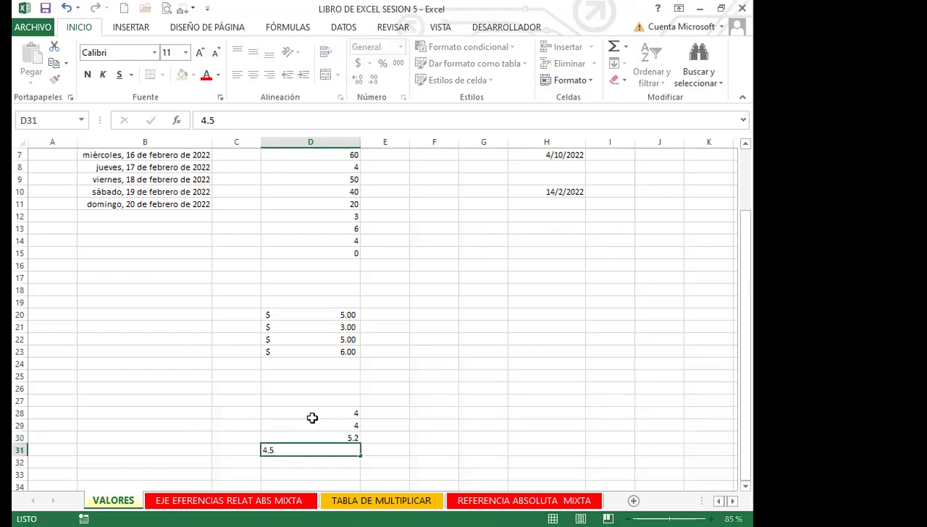
key("Return")
type("2.2")
key("Return")
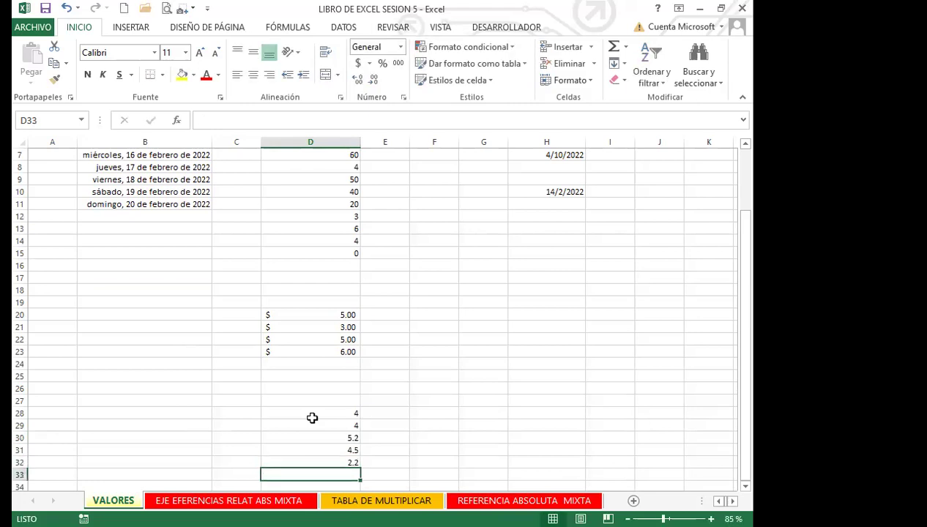
type("4.0")
key("Return")
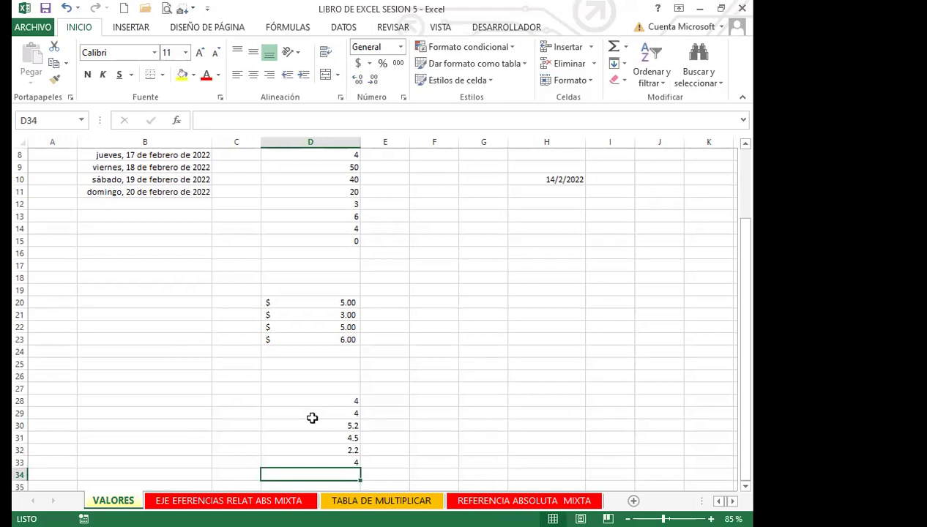
scroll(312, 418, "down", 2)
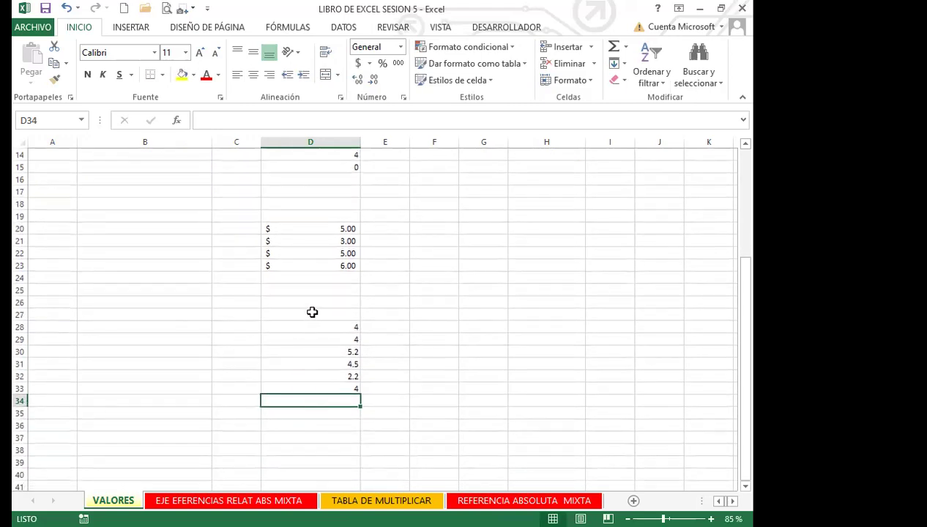
- Increase the decimals of the values in D28:D33 to two places, and decrease them until they show as whole numbers
left_click_drag(312, 324, 310, 394)
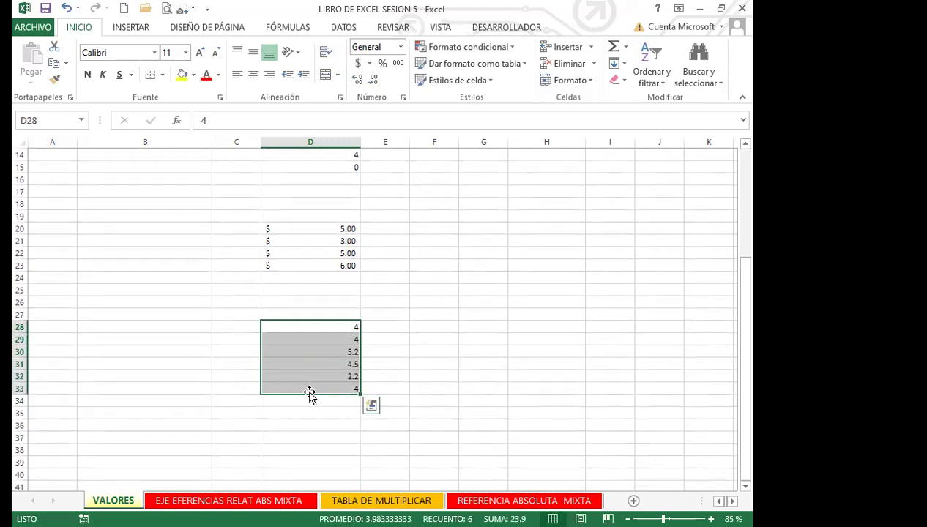
left_click(358, 80)
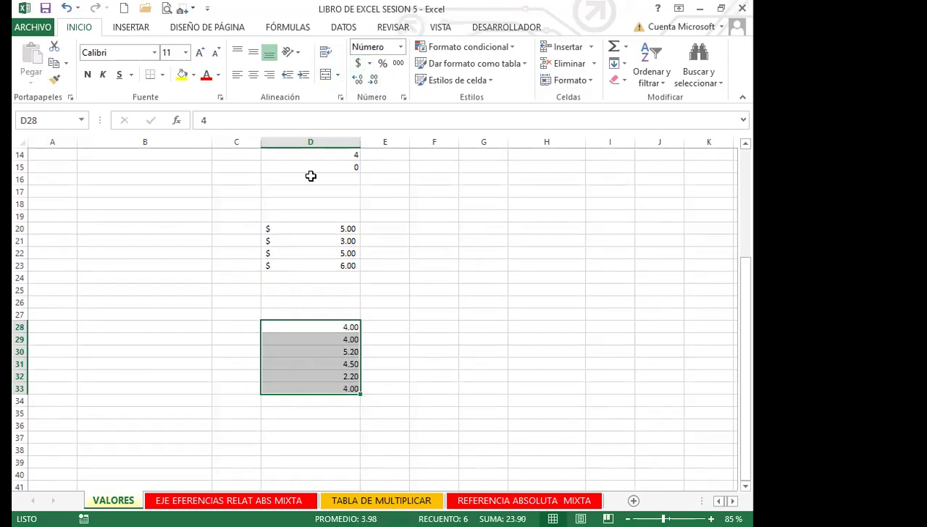
left_click(376, 81)
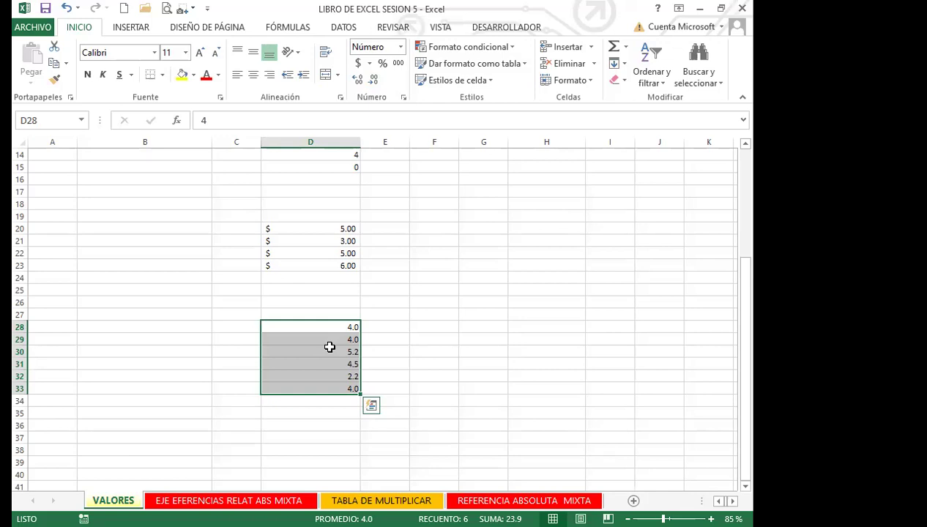
left_click(375, 81)
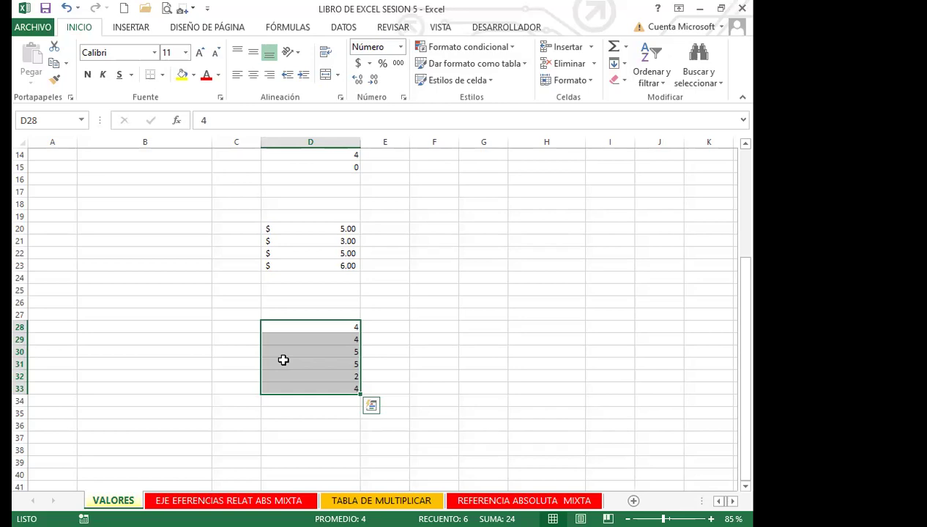
- Replace the value in cell D28 with 4.5
left_click(318, 328)
type("4.5")
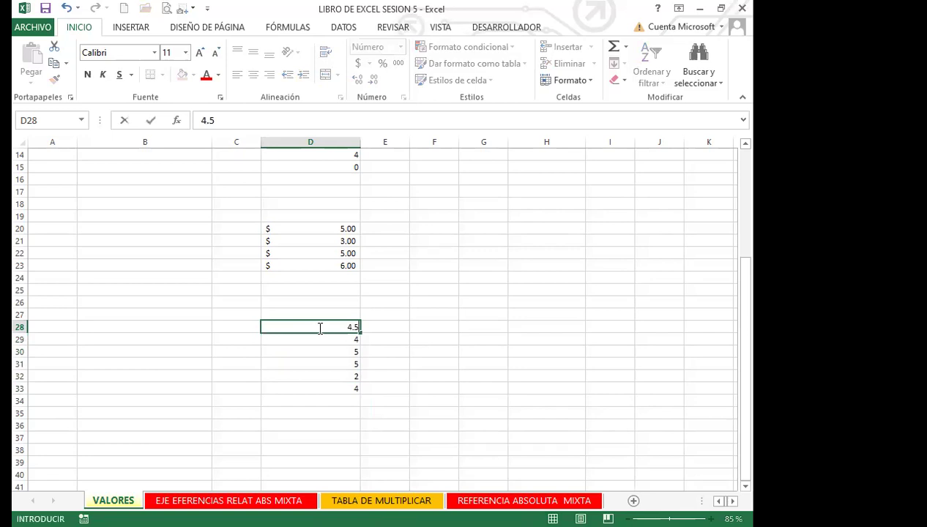
key("Return")
- Increase the decimals of D28 to one place and copy its format onto D29:D33
left_click(318, 329)
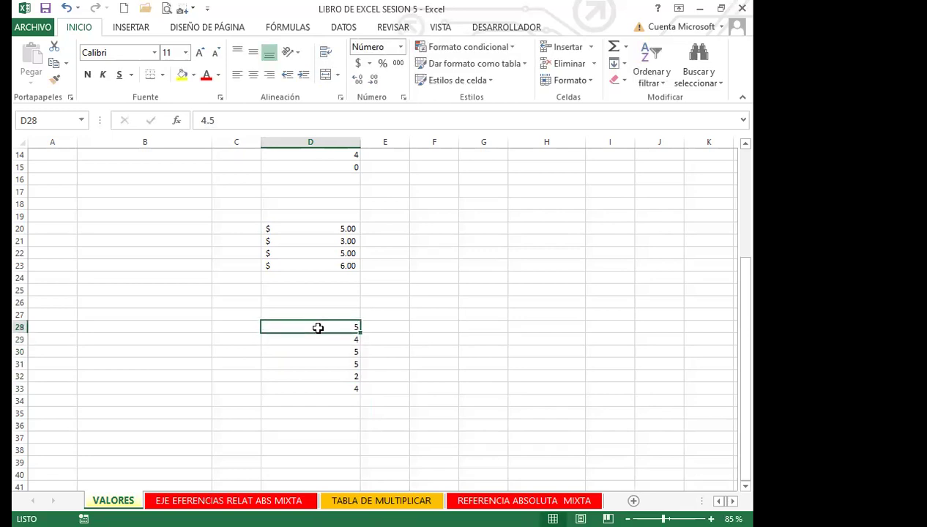
left_click(356, 79)
left_click(54, 79)
left_click_drag(328, 343, 330, 389)
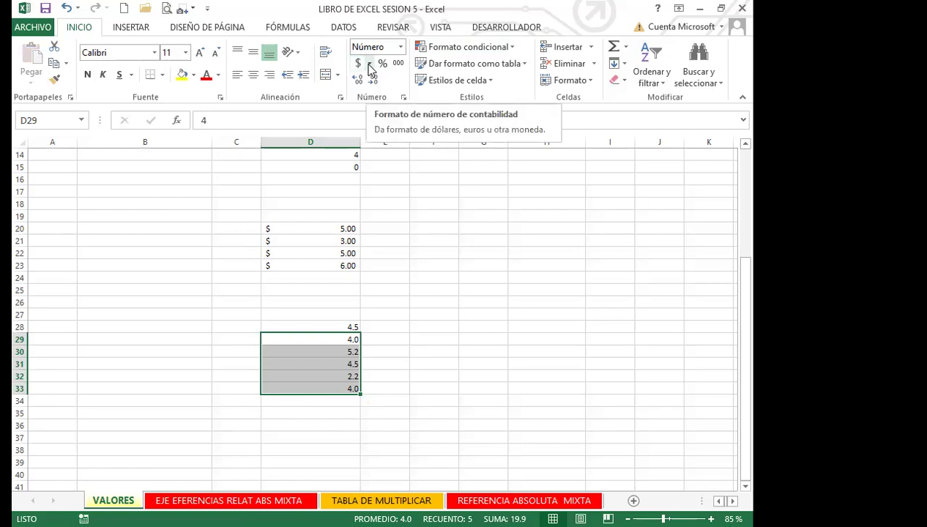
- Apply the accounting format with the ₡ Español (Costa Rica) symbol and two decimals to D29:D33
left_click(370, 68)
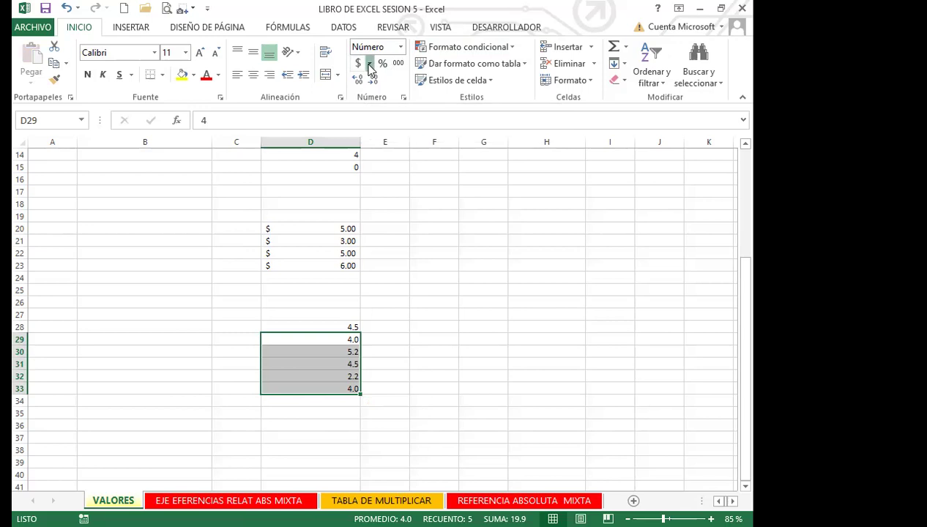
left_click(370, 66)
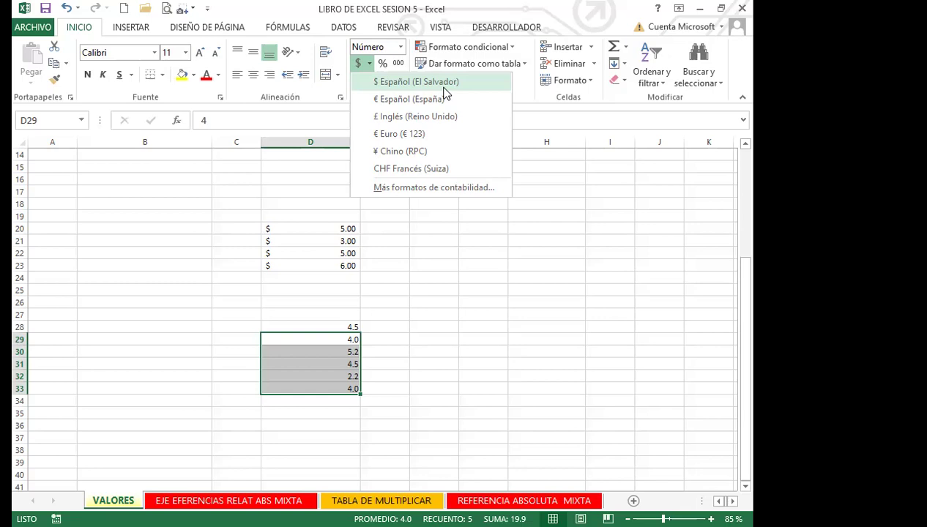
left_click(393, 187)
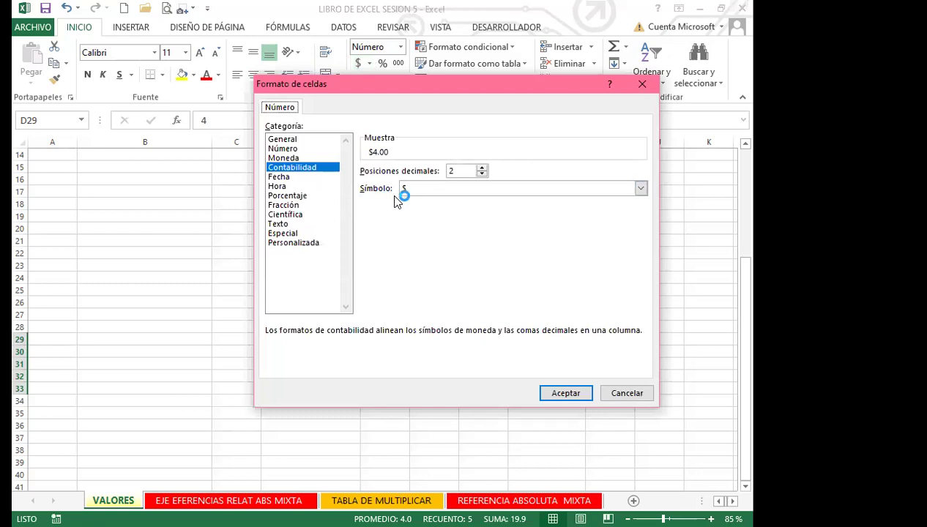
left_click(641, 189)
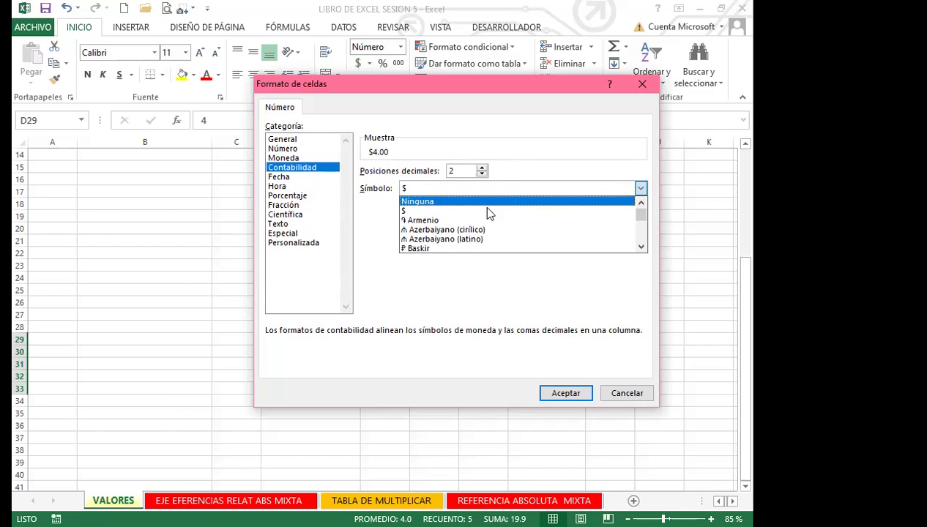
left_click(643, 250)
left_click(642, 249)
left_click(642, 250)
left_click(643, 250)
left_click(642, 250)
left_click(643, 250)
left_click(642, 249)
left_click(642, 249)
left_click(643, 250)
left_click(643, 249)
left_click(643, 249)
left_click(643, 250)
left_click(643, 250)
left_click(642, 250)
left_click(642, 250)
left_click(642, 249)
left_click(643, 250)
left_click(643, 250)
double_click(642, 250)
left_click(642, 250)
double_click(642, 250)
double_click(642, 250)
left_click(643, 249)
double_click(642, 250)
left_click(642, 249)
double_click(643, 249)
double_click(643, 250)
left_click(642, 250)
left_click(642, 250)
double_click(642, 250)
double_click(643, 250)
left_click(642, 249)
double_click(642, 250)
left_click(643, 249)
double_click(643, 250)
left_click(642, 250)
double_click(641, 248)
left_click(641, 247)
double_click(641, 248)
left_click(640, 248)
left_click(641, 247)
left_click(641, 248)
double_click(641, 248)
left_click(641, 247)
double_click(641, 247)
double_click(641, 248)
double_click(641, 248)
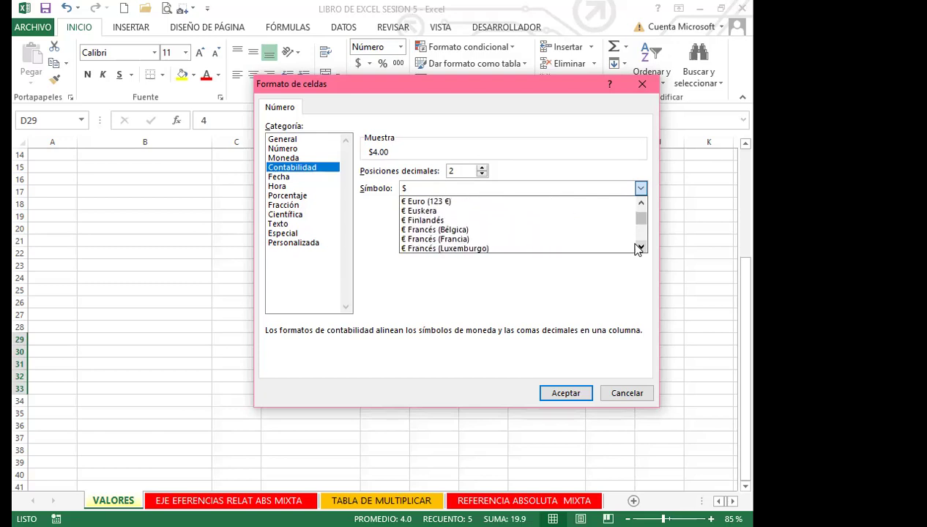
double_click(641, 247)
triple_click(641, 248)
triple_click(641, 247)
triple_click(640, 248)
double_click(641, 248)
triple_click(641, 248)
triple_click(641, 247)
double_click(641, 247)
double_click(641, 248)
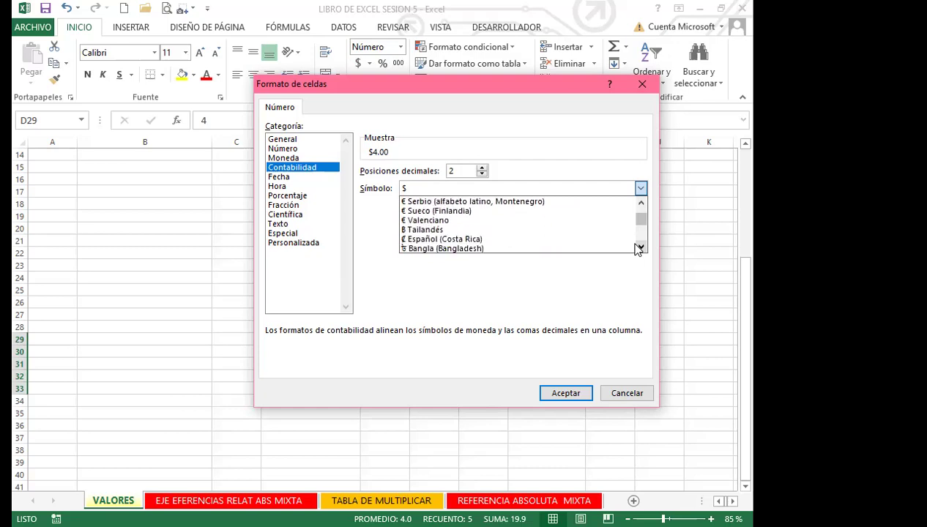
left_click(440, 239)
left_click(561, 393)
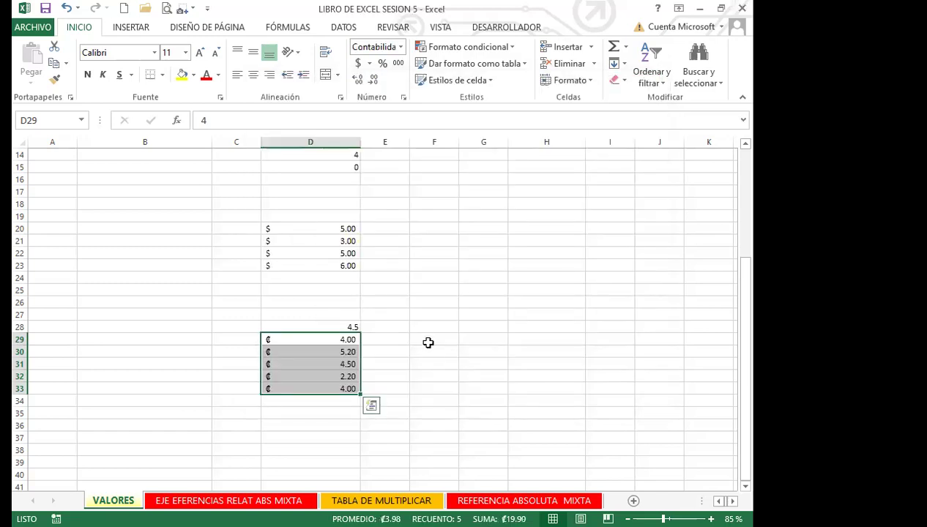
- Apply the € Español (España) accounting format to the empty cell F28
left_click(427, 331)
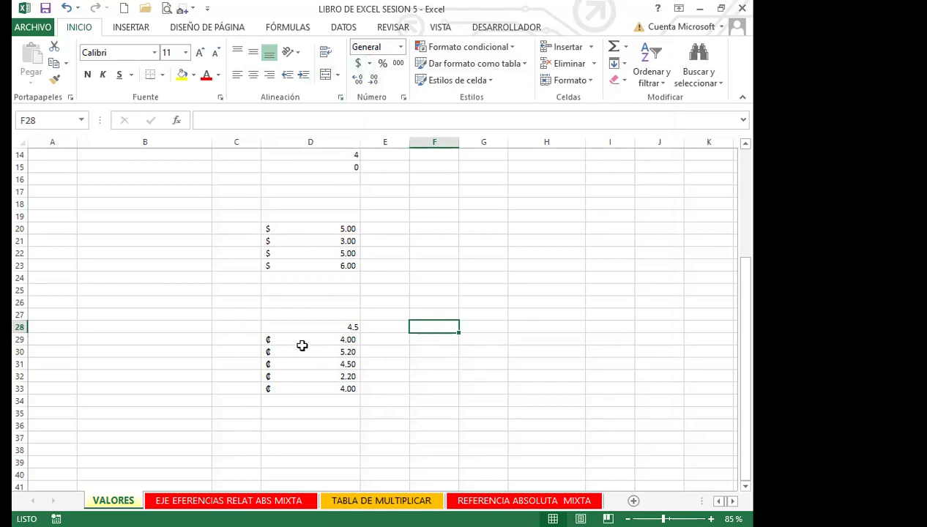
left_click(370, 64)
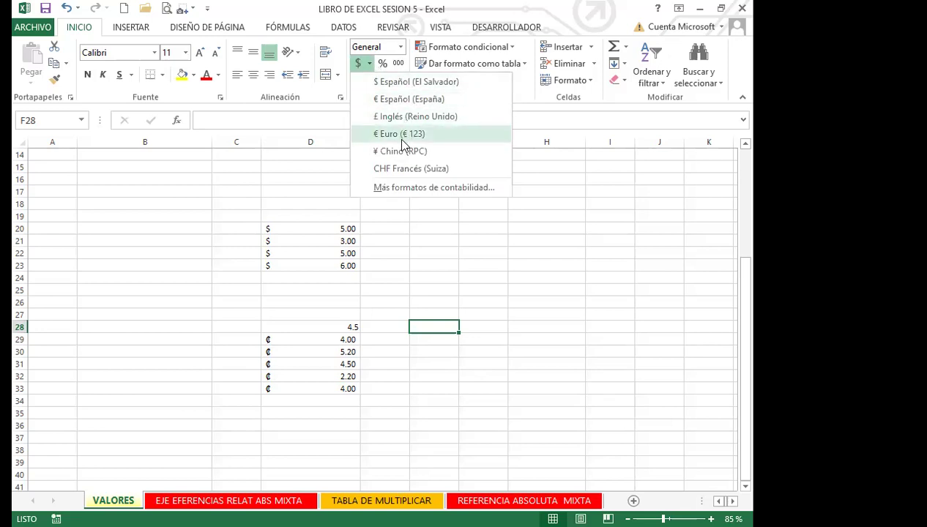
left_click(396, 100)
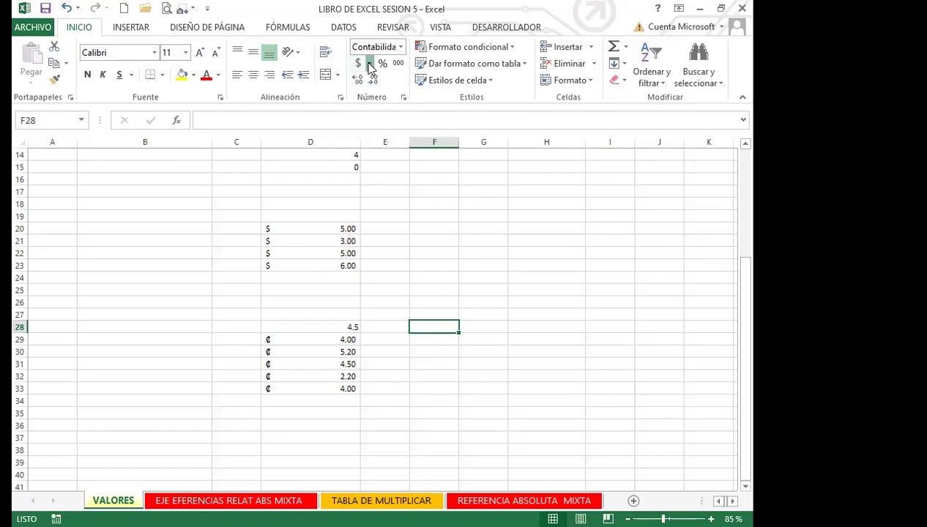
left_click(370, 64)
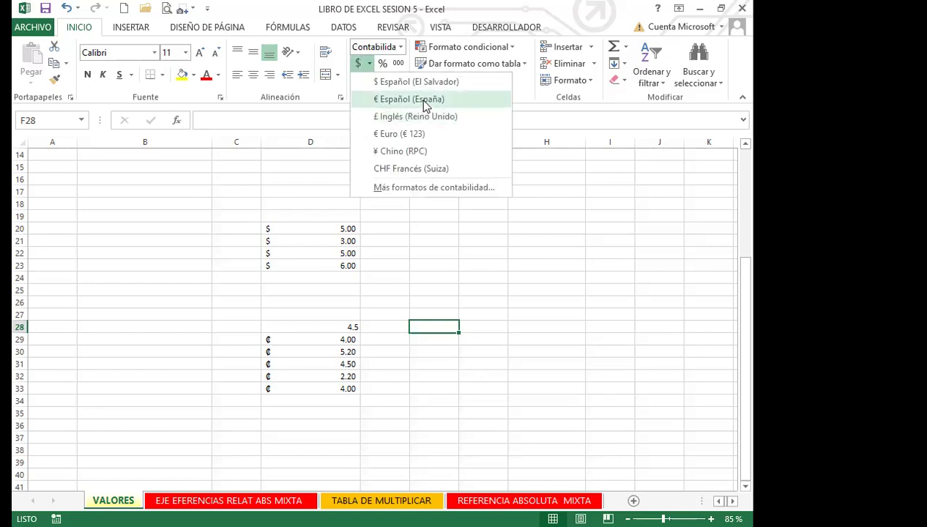
left_click(370, 65)
- Apply the € Español (España) accounting format to D29:D34, and switch the range to $ Español (El Salvador)
left_click_drag(308, 343, 297, 401)
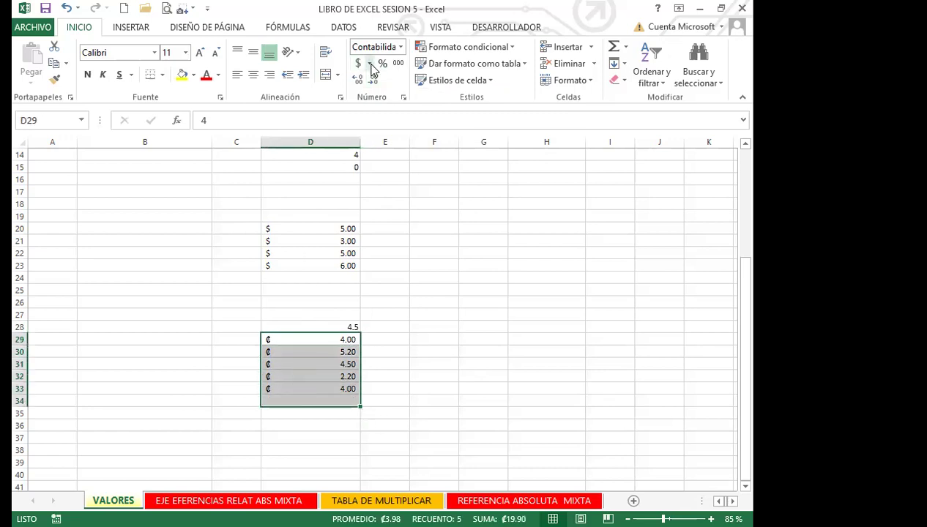
left_click(370, 64)
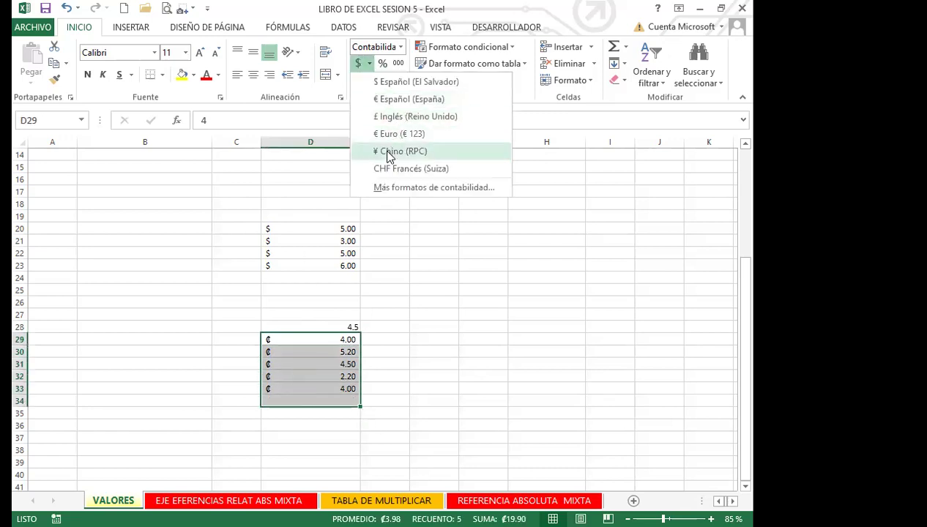
left_click(394, 99)
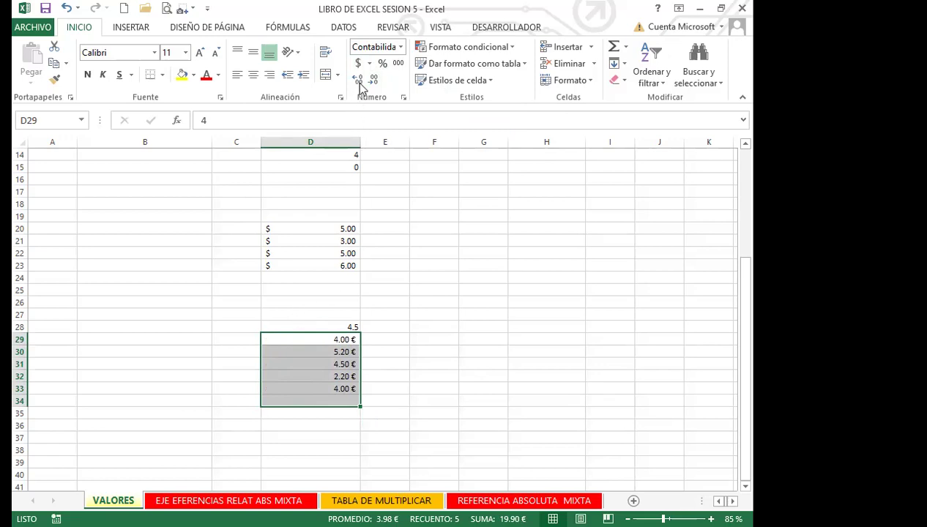
left_click(370, 64)
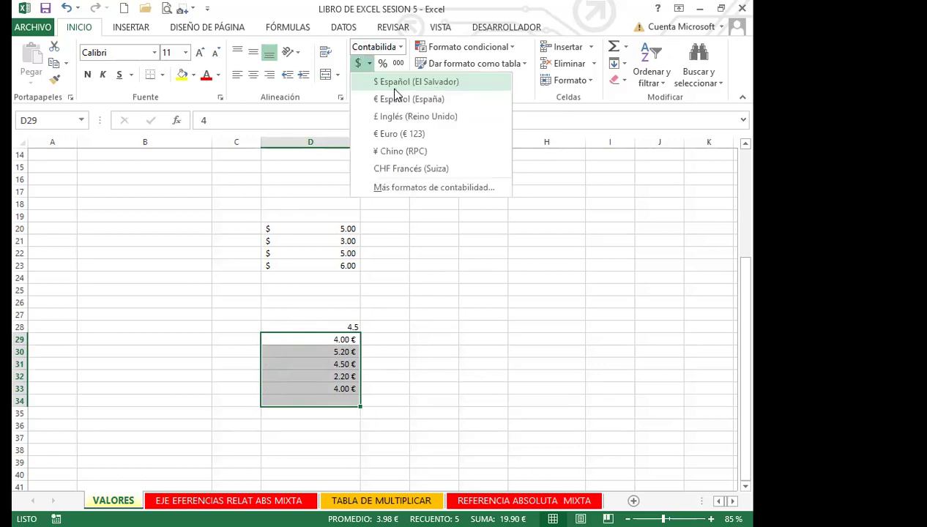
left_click(416, 82)
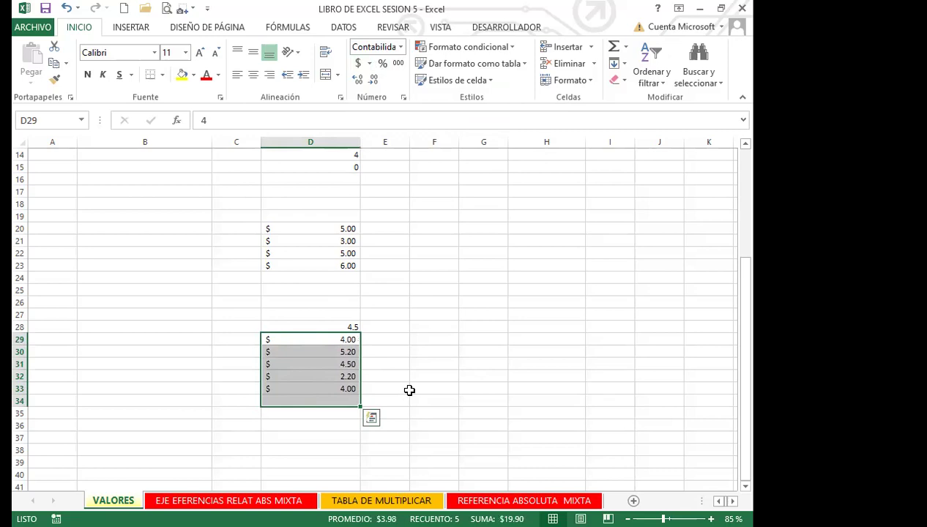
- Format the values in F3:F5 under the % heading as percentages
scroll(377, 354, "down", 1)
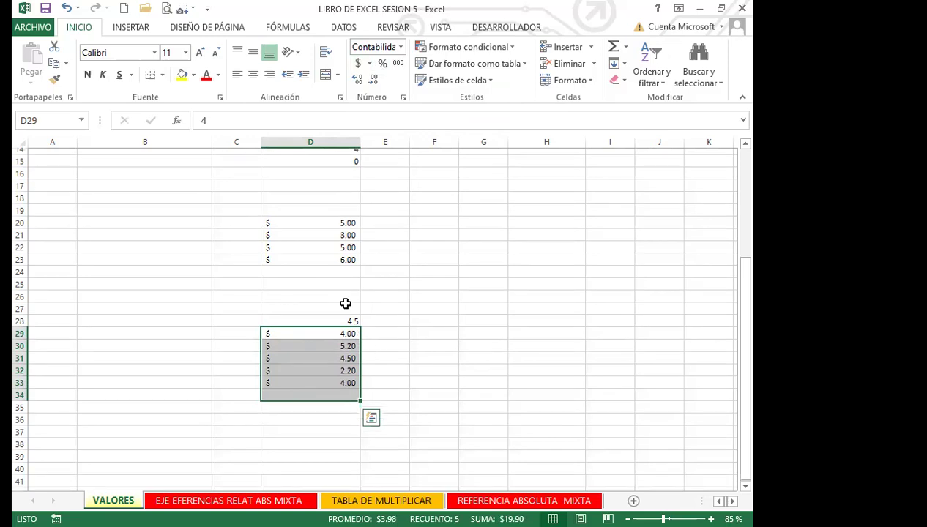
scroll(345, 304, "up", 5)
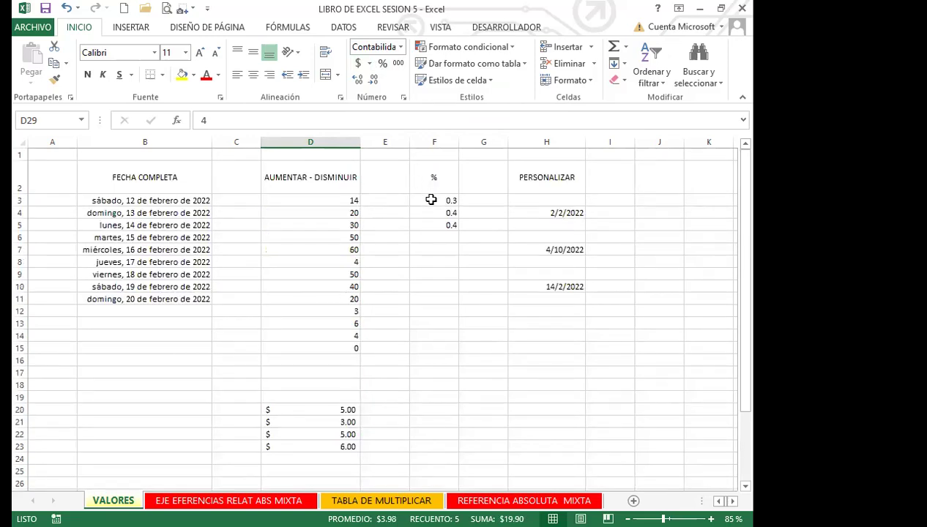
left_click_drag(431, 200, 432, 230)
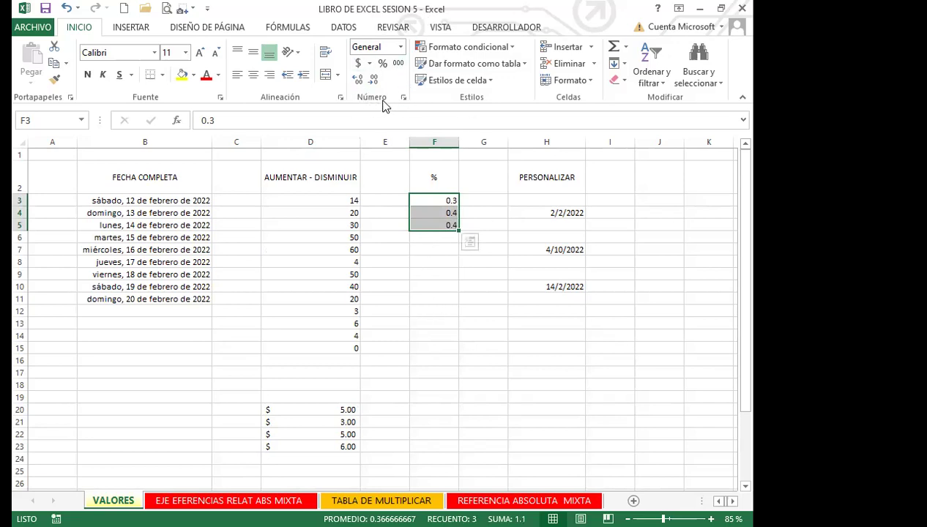
left_click(384, 67)
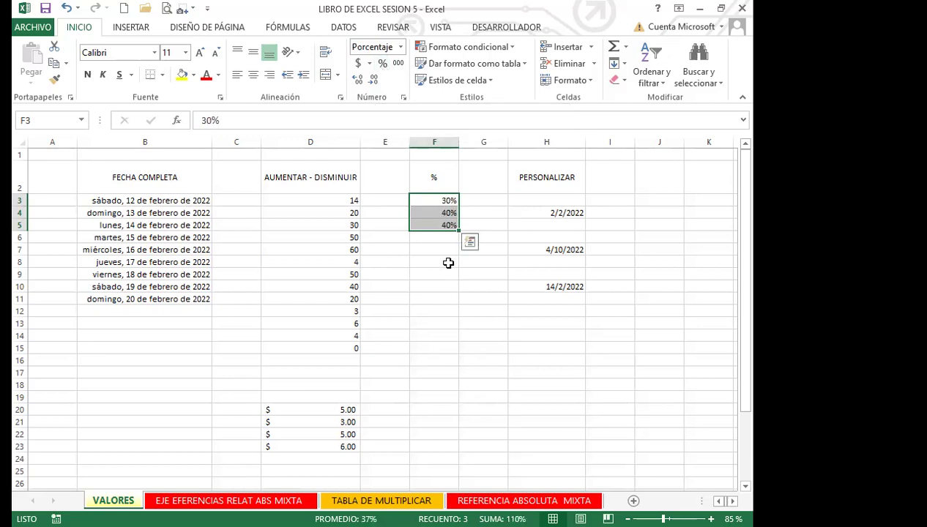
left_click(441, 251)
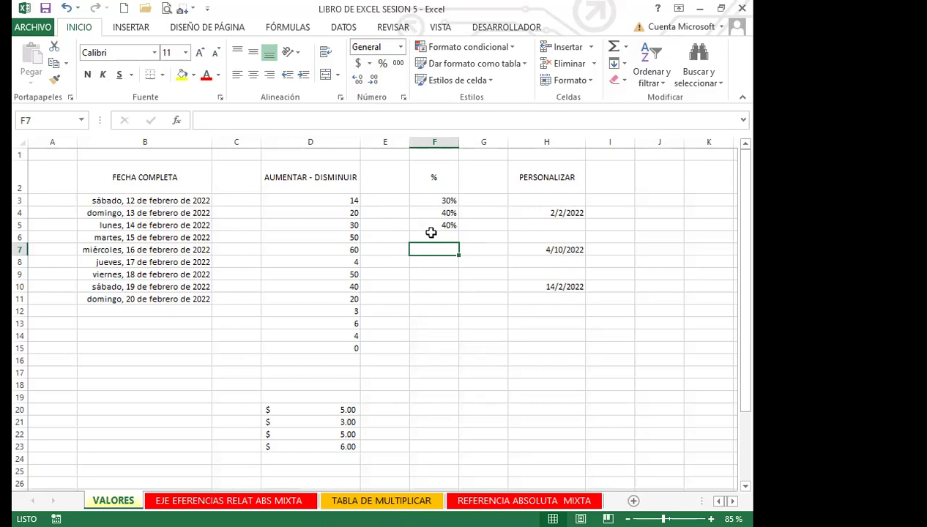
- Open the cell formatting of the date in H4 under PERSONALIZAR and enter the custom format code DDDD
left_click(531, 214)
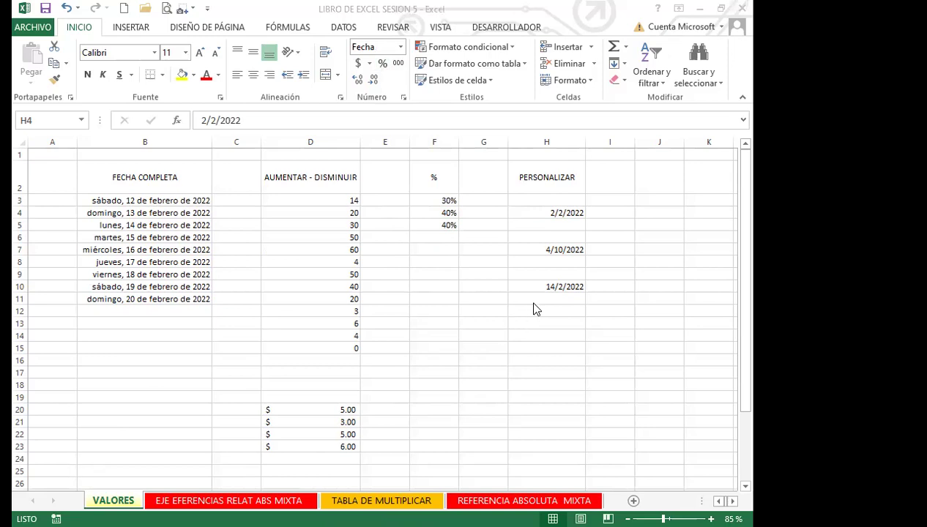
left_click(534, 213)
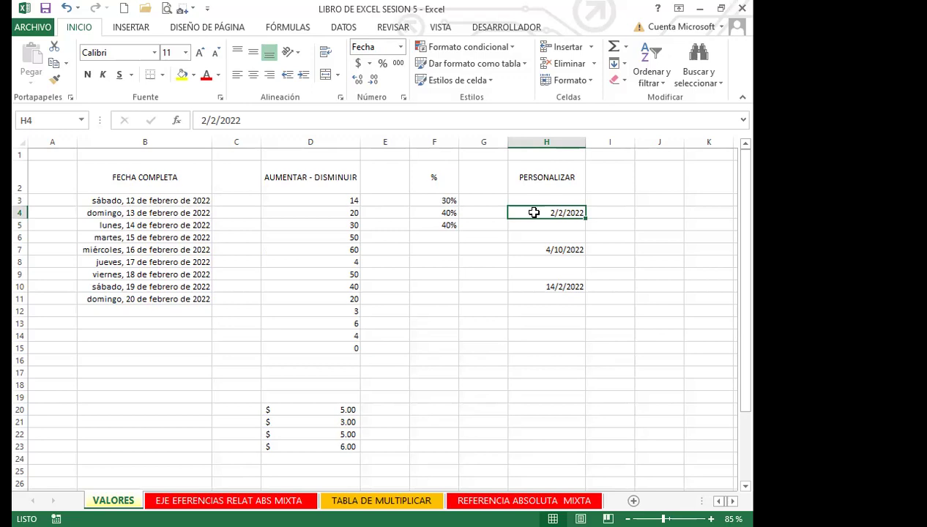
left_click(403, 99)
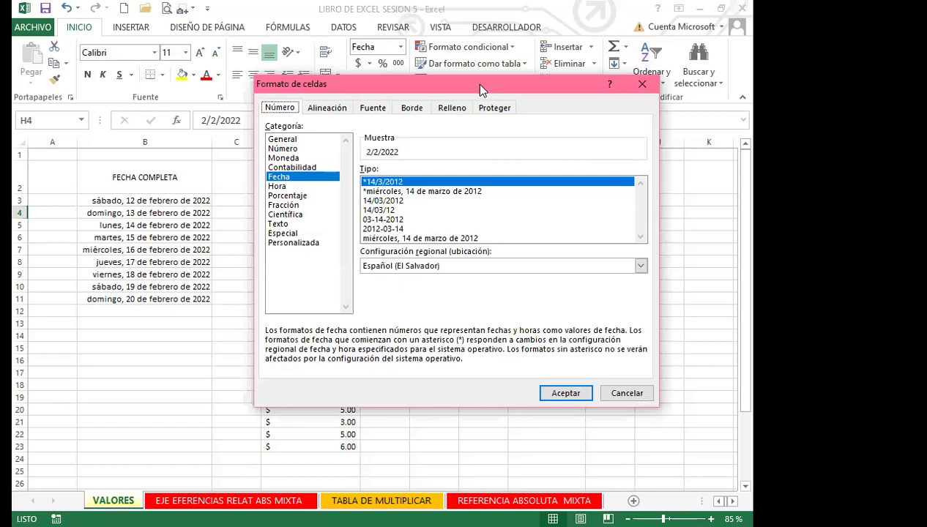
left_click_drag(481, 90, 299, 40)
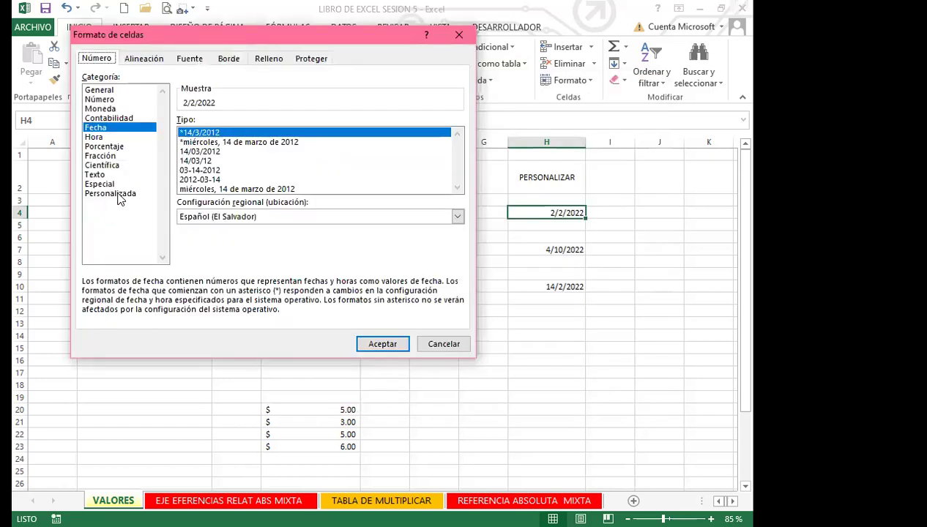
left_click(119, 194)
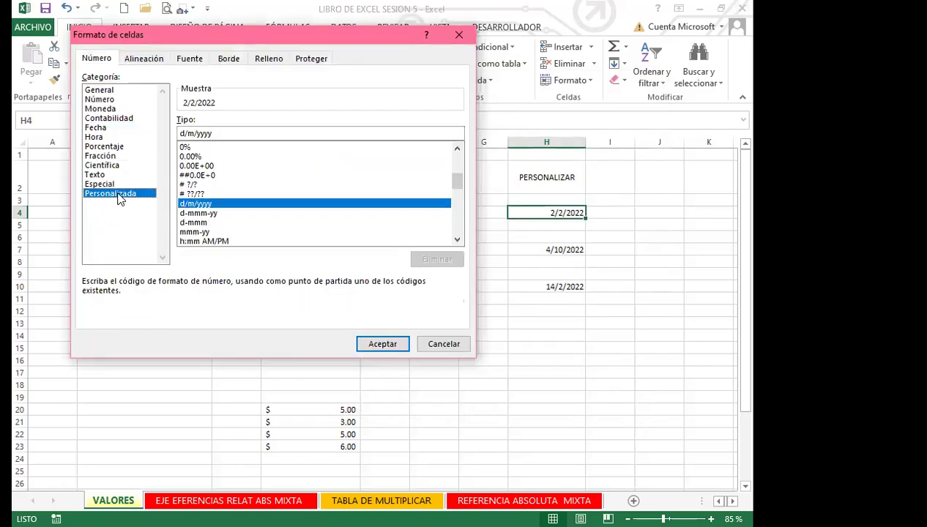
left_click_drag(457, 181, 457, 152)
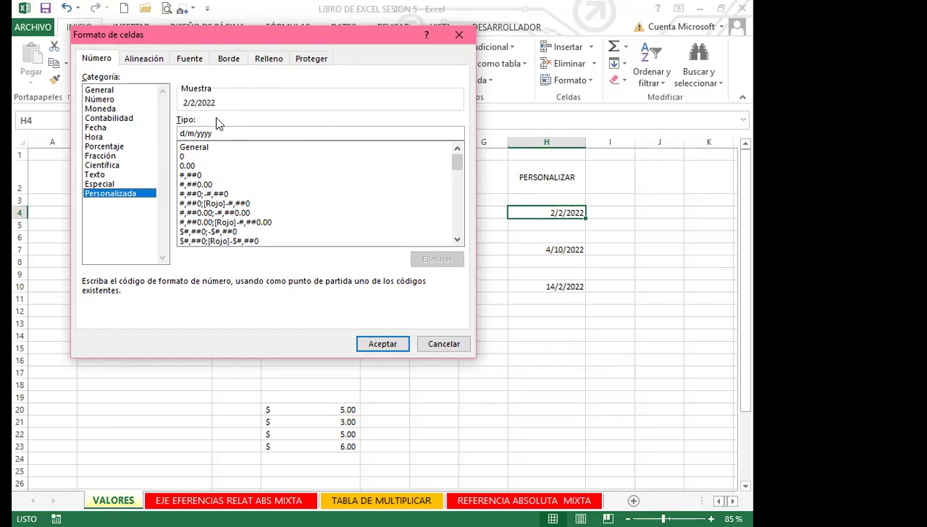
mouse_move(457, 164)
left_mouse_down()
mouse_move(454, 233)
mouse_move(455, 154)
left_mouse_up()
left_click_drag(225, 132, 174, 133)
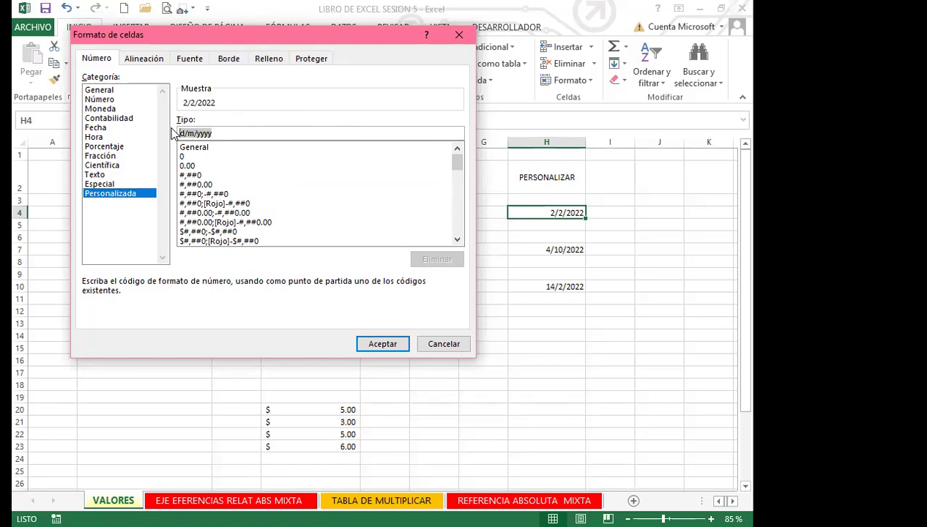
type("DDDD")
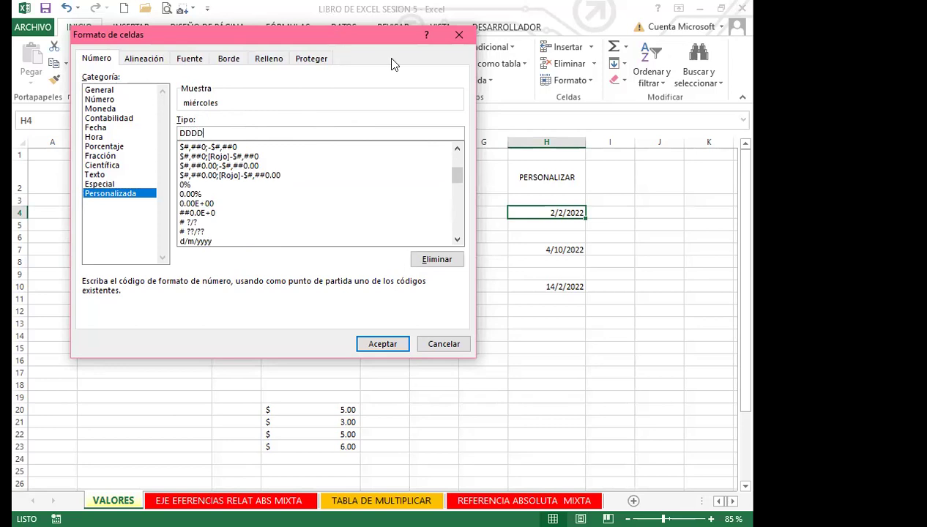
left_click_drag(330, 34, 392, 64)
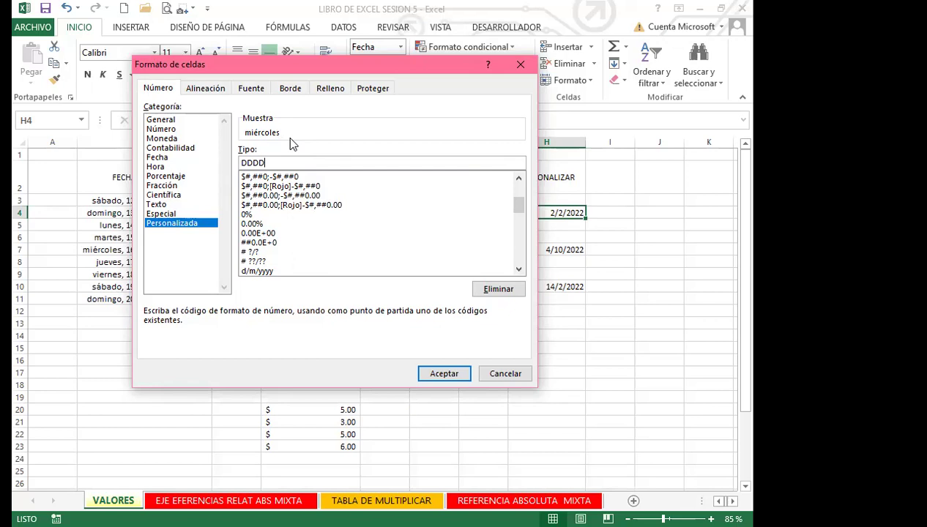
- Preview shorter day codes such as D and DD for H4, and apply DDDD as its custom format
key("BackSpace")
key("BackSpace")
key("BackSpace")
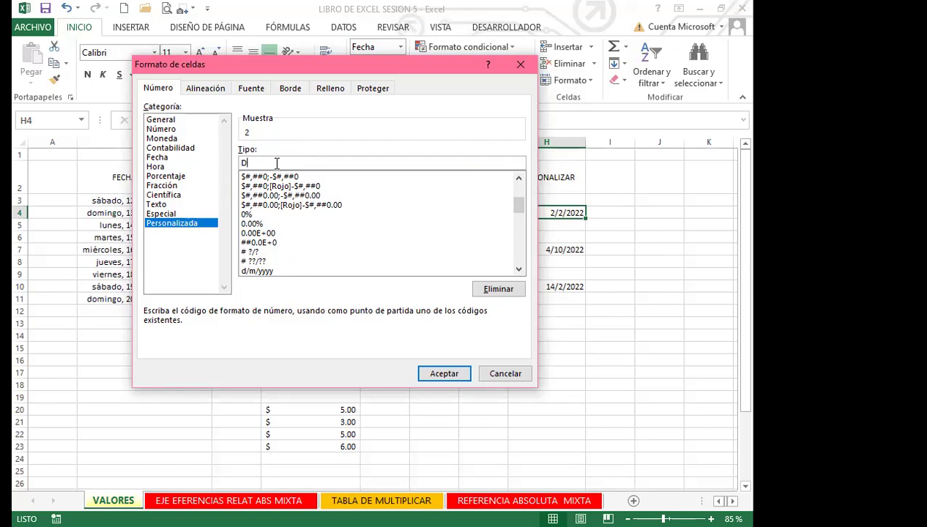
type("D")
key("BackSpace")
type("DDD")
left_click(446, 374)
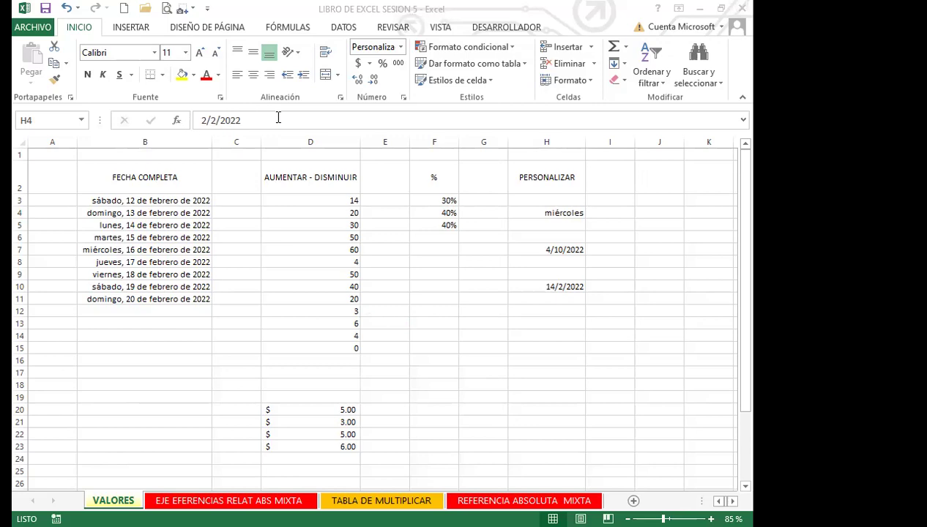
- Apply the custom format MMMM to the date in H7, previewing the shorter month codes before accepting
left_click(533, 252)
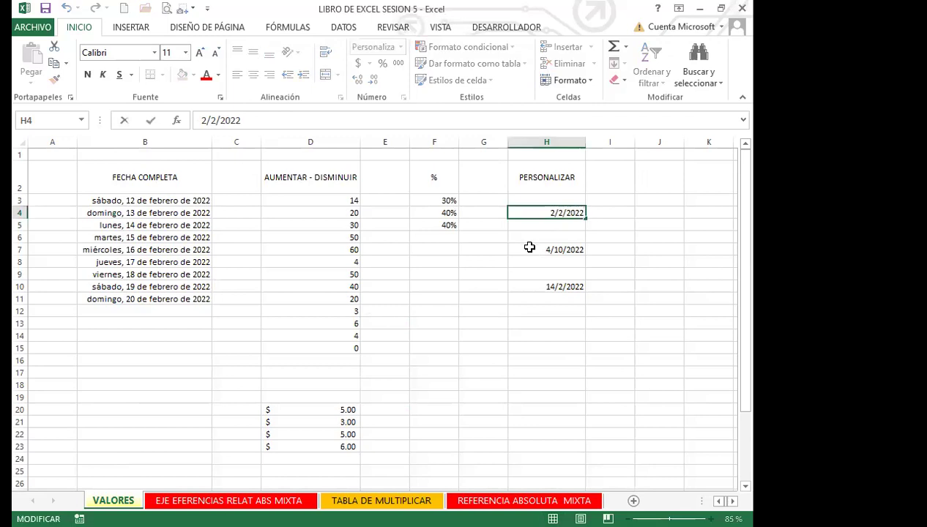
left_click(532, 251)
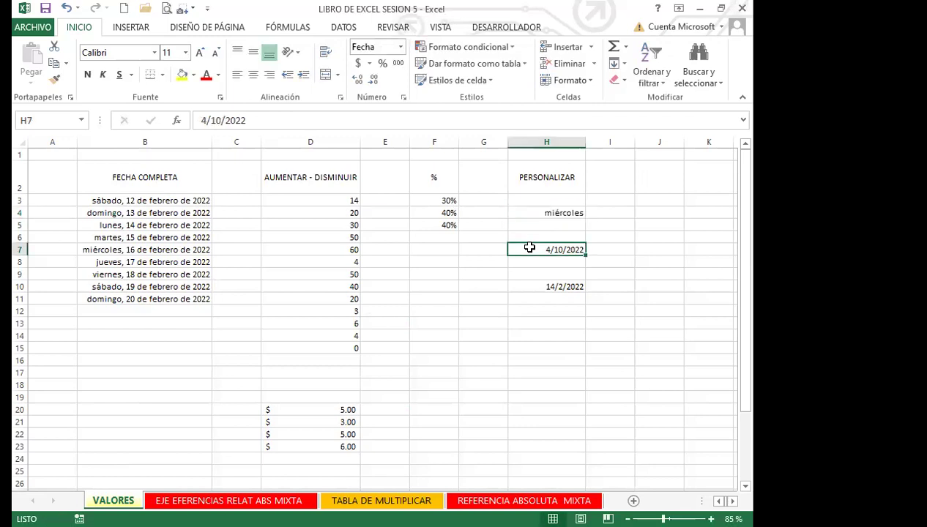
left_click(403, 97)
left_click(173, 223)
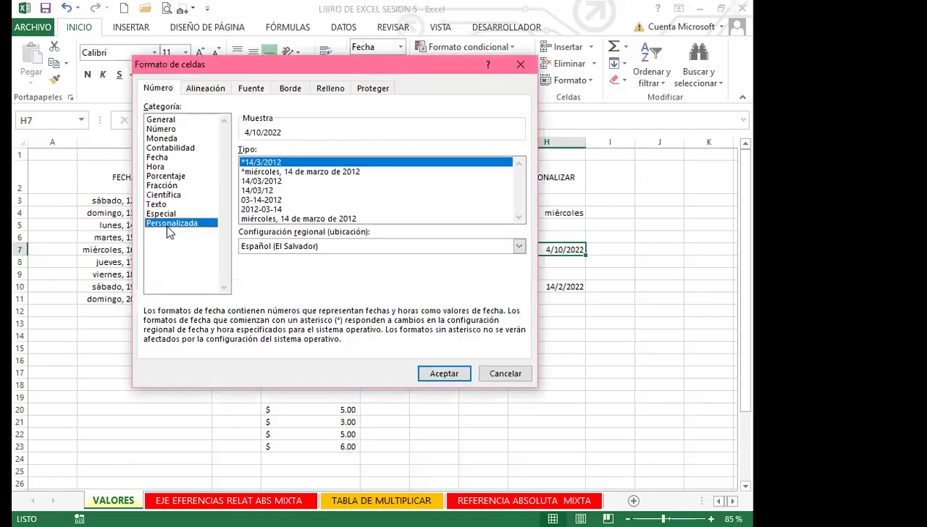
left_click_drag(296, 163, 201, 160)
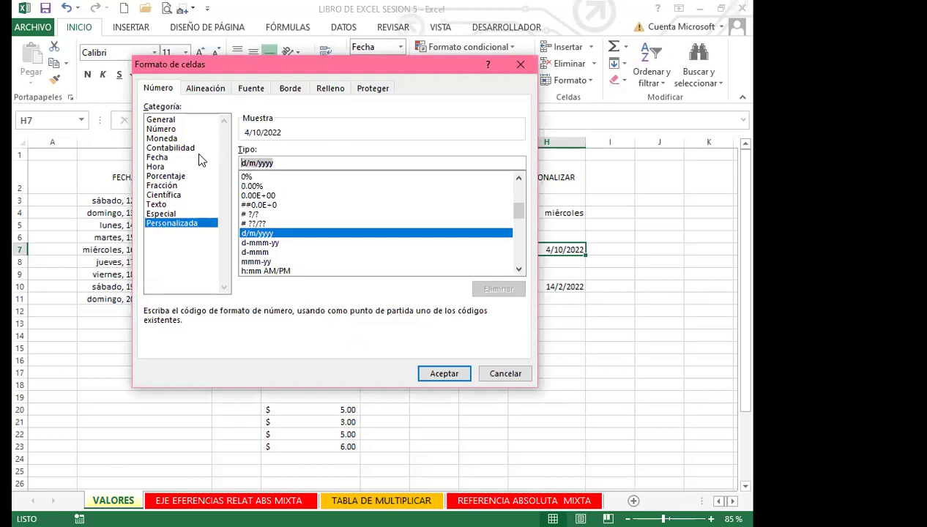
type("MMMM")
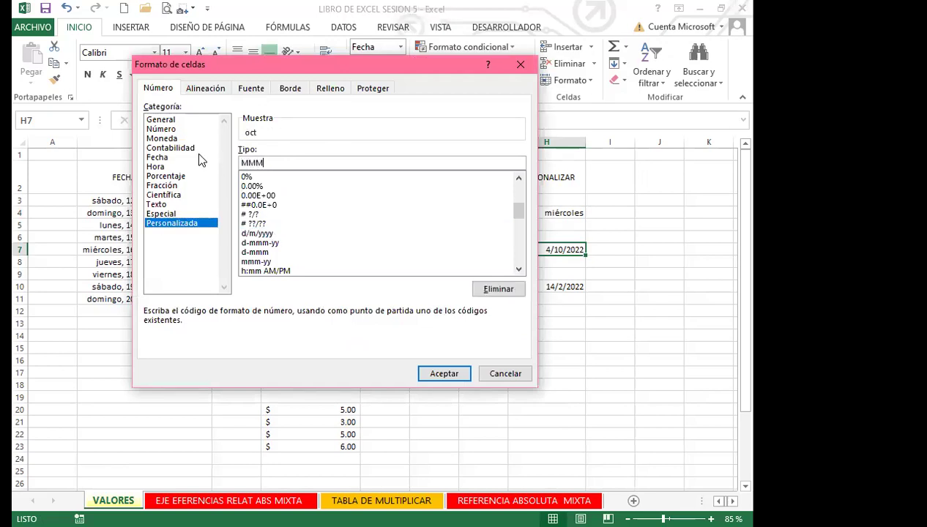
key("BackSpace")
key("BackSpace")
key("BackSpace")
type("M")
type("M")
type("M")
key("Return")
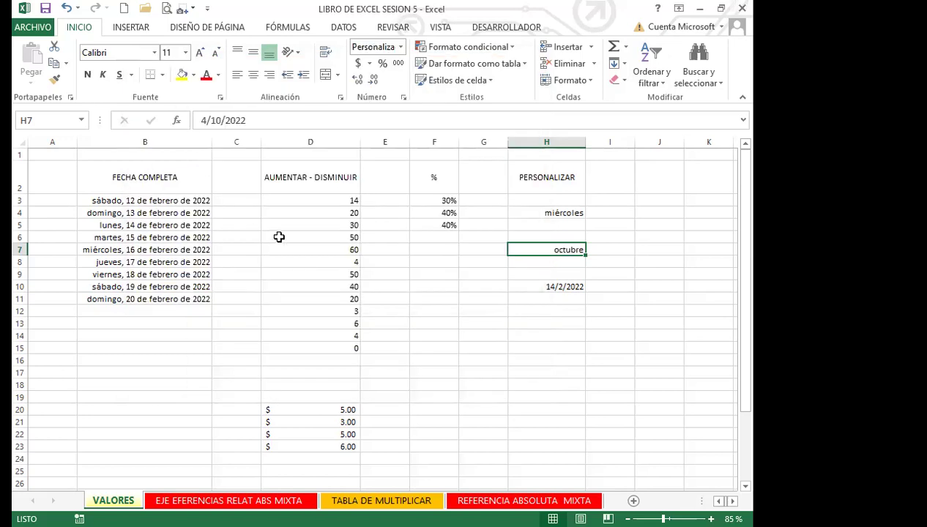
- Apply the custom format YYYY to the date in H10, previewing shorter year codes before accepting
left_click(554, 286)
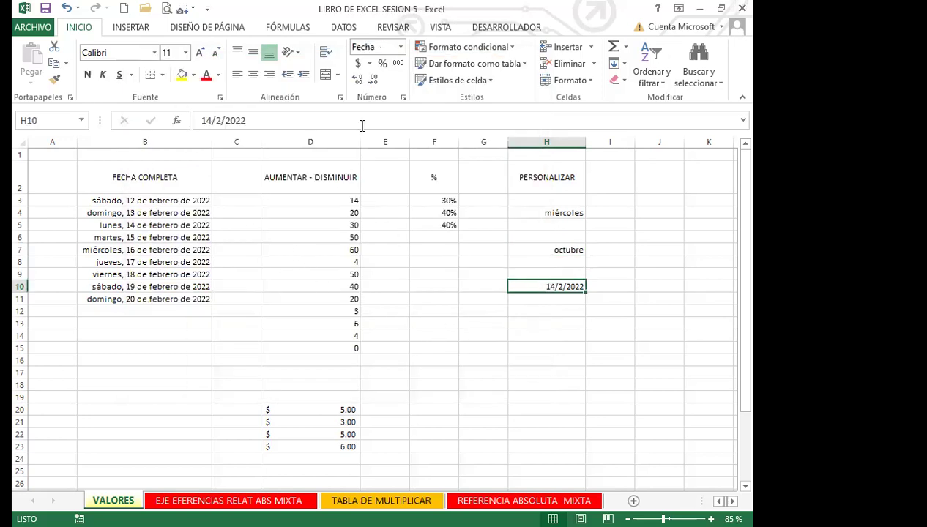
left_click(404, 98)
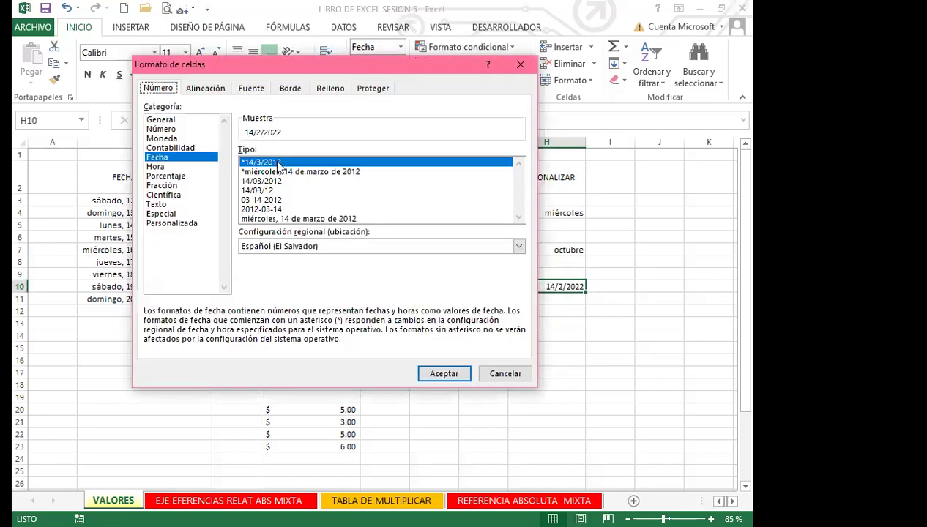
left_click(161, 223)
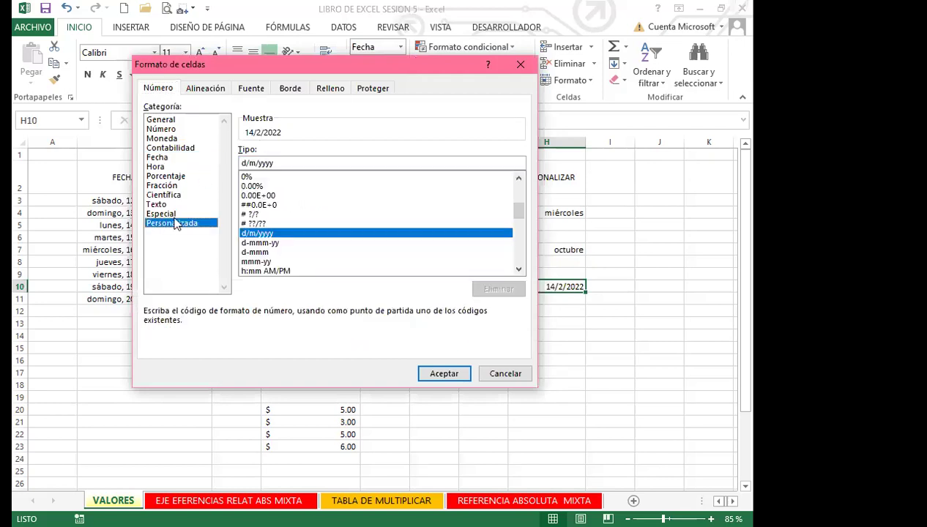
left_click(290, 162)
left_click_drag(289, 162, 216, 153)
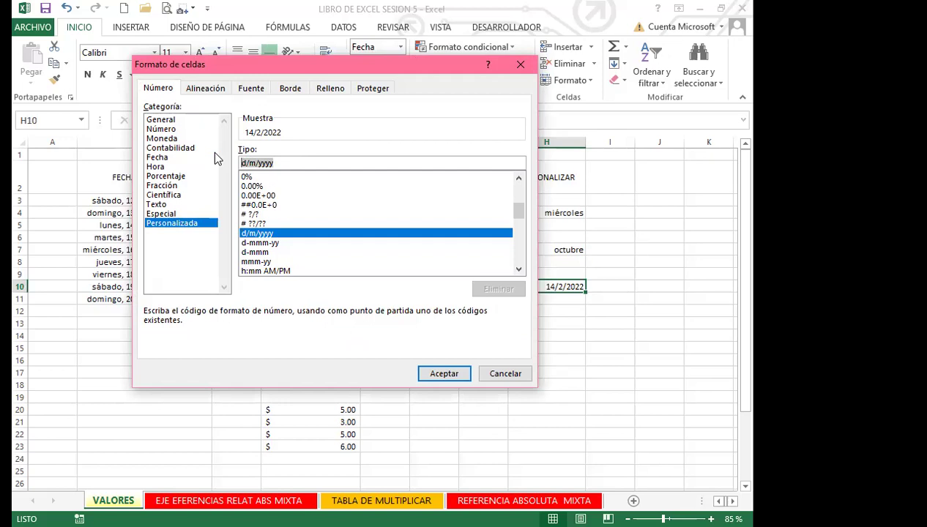
type("YY")
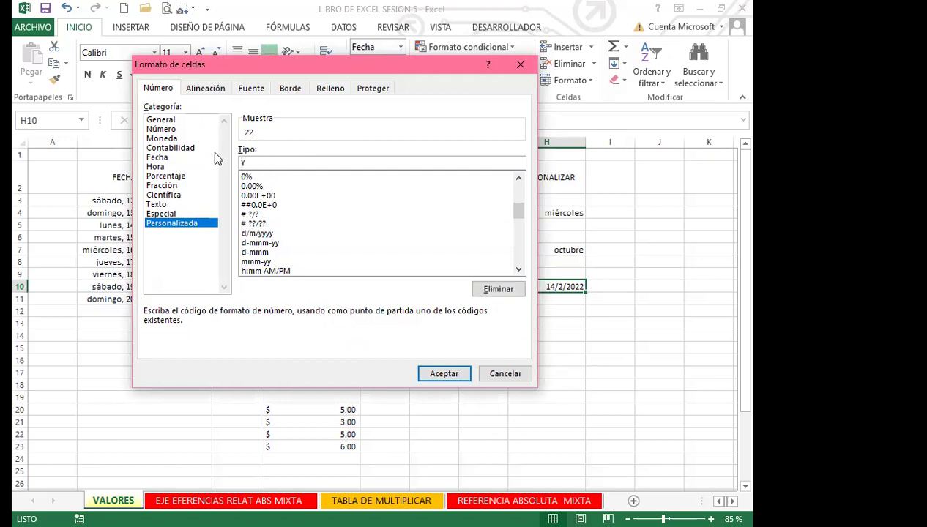
type("Y")
key("BackSpace")
type("YY")
key("Return")
left_click(533, 339)
- Compare the custom-formatted cells under PERSONALIZAR with the underlying dates they contain
left_click(541, 286)
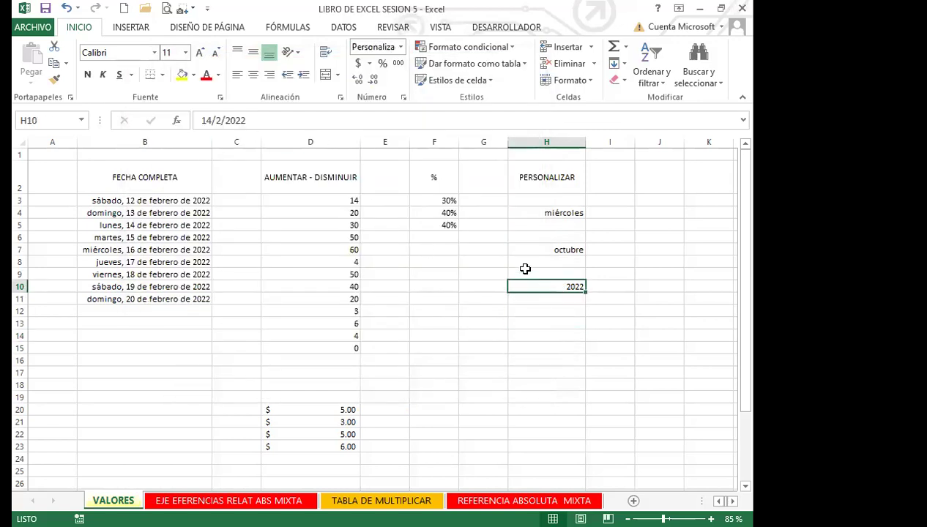
left_click(524, 250)
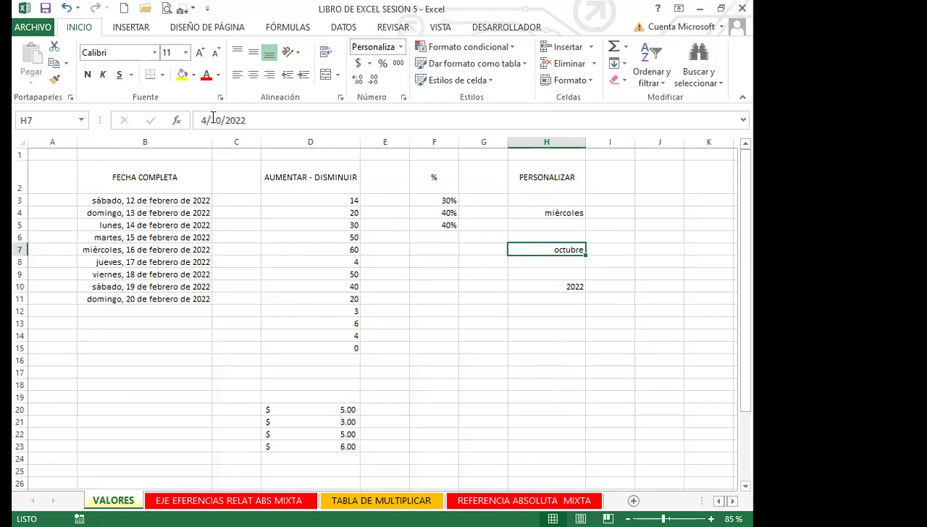
left_click_drag(527, 213, 527, 333)
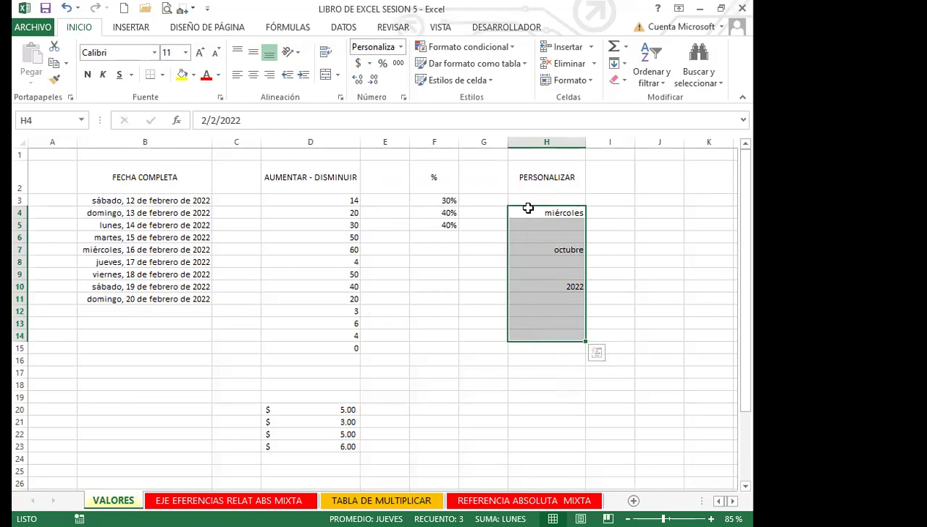
left_click_drag(528, 210, 527, 304)
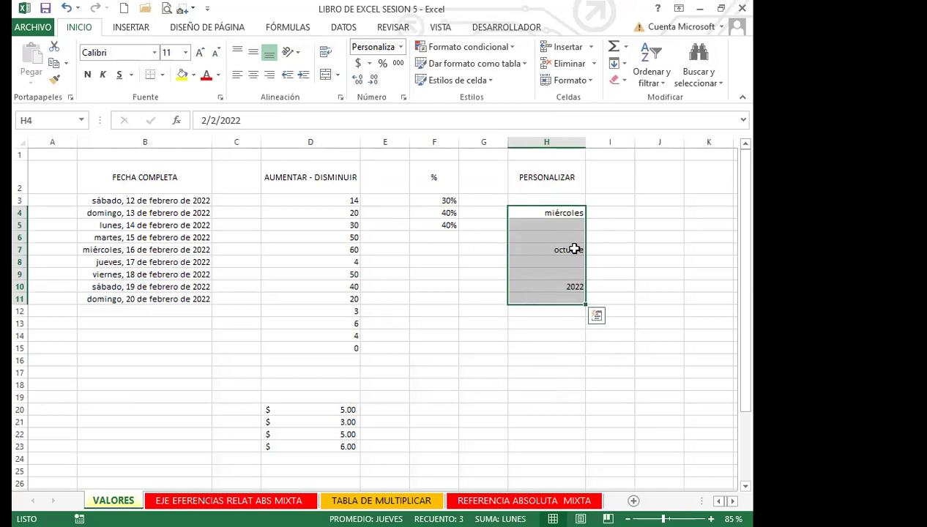
left_click(605, 213)
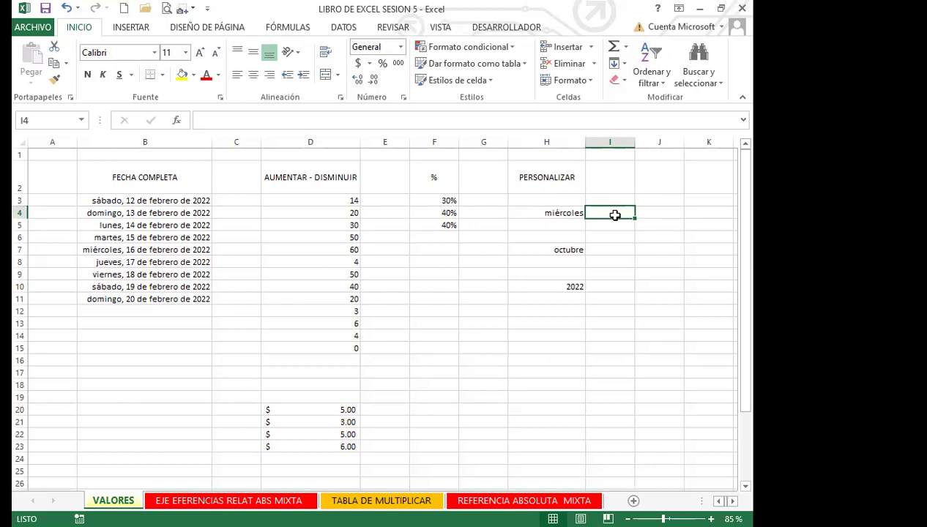
left_click(518, 252)
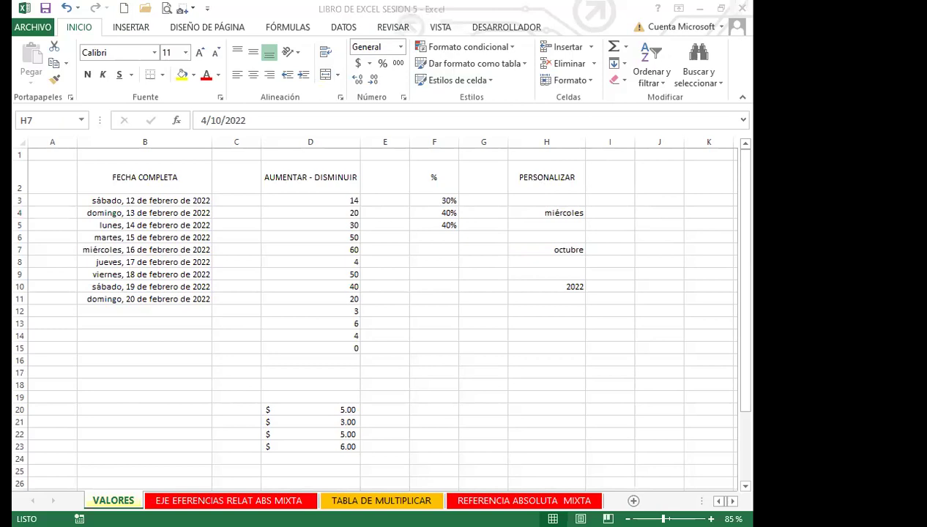
- Copy the range B3:B12 and look through the available custom number format codes without applying one
left_click_drag(145, 201, 141, 304)
key("ctrl+v")
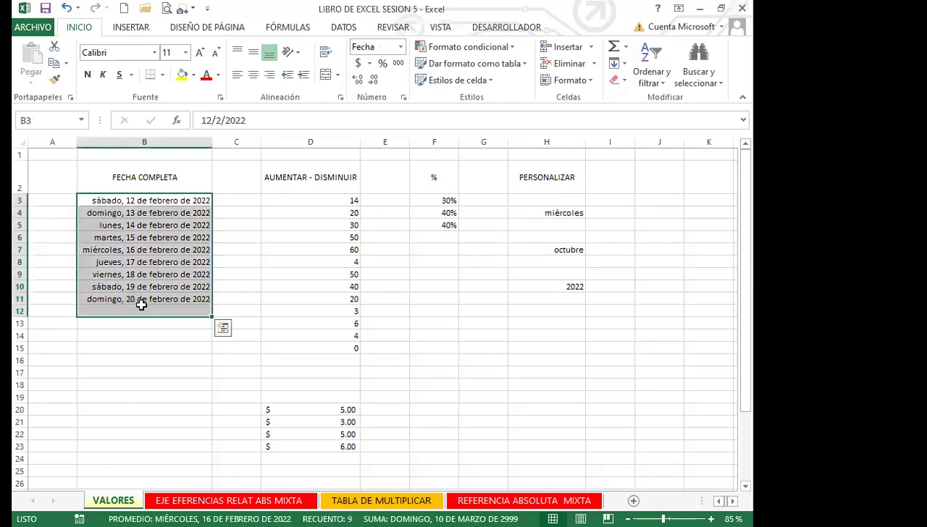
key("ctrl+c")
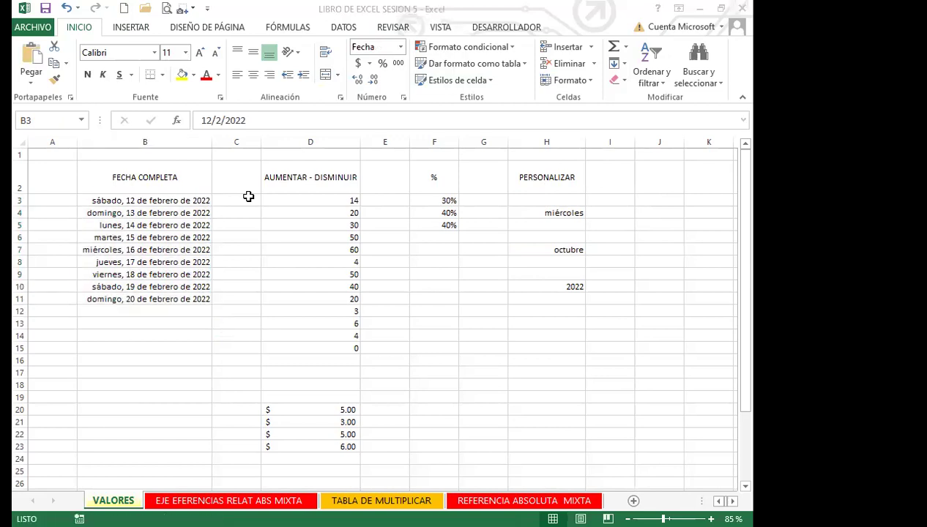
key("ctrl+1")
key("End")
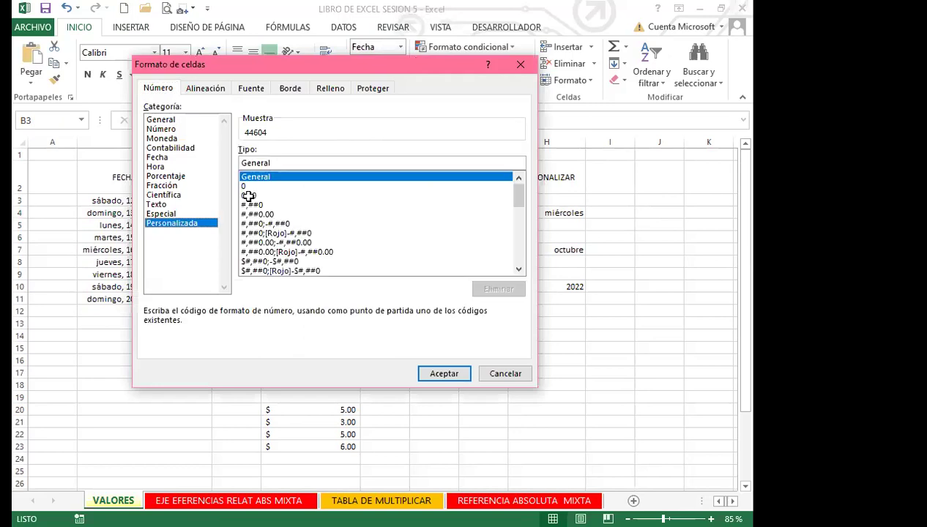
scroll(249, 196, "down", 10)
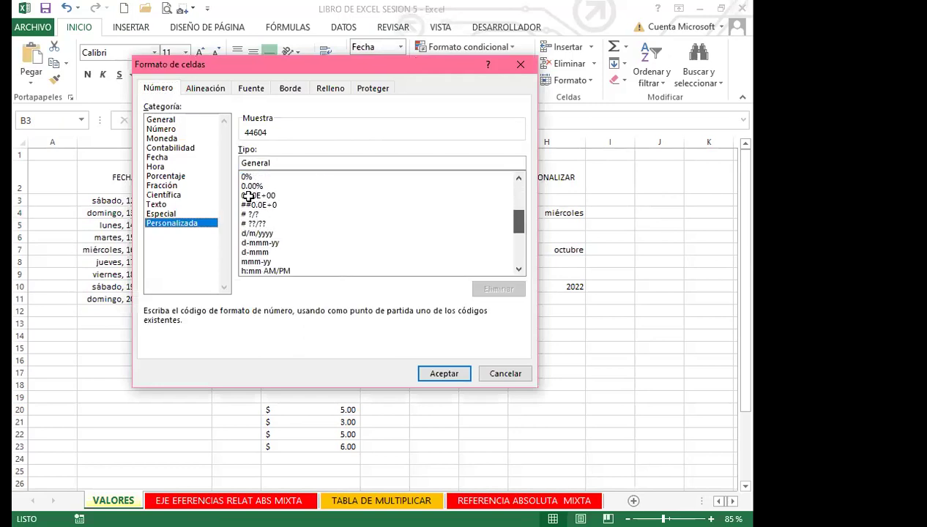
scroll(249, 196, "down", 1)
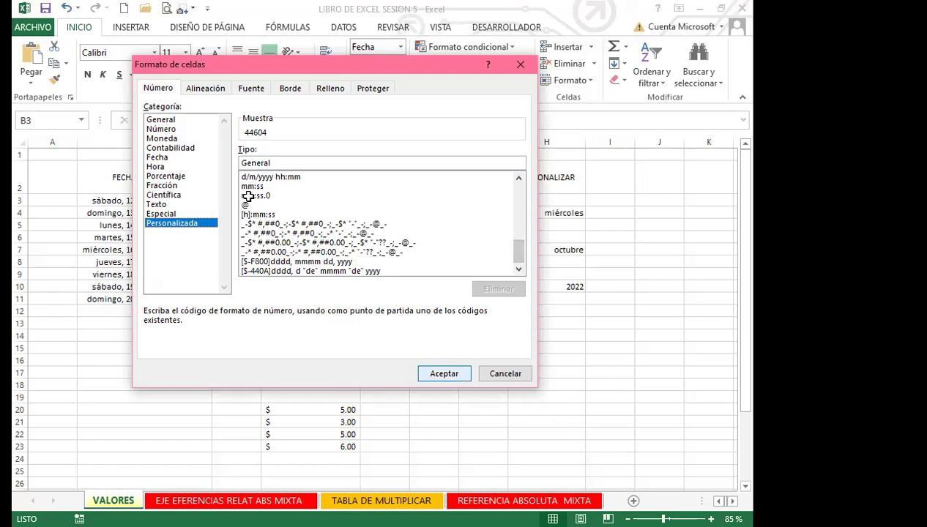
key("Escape")
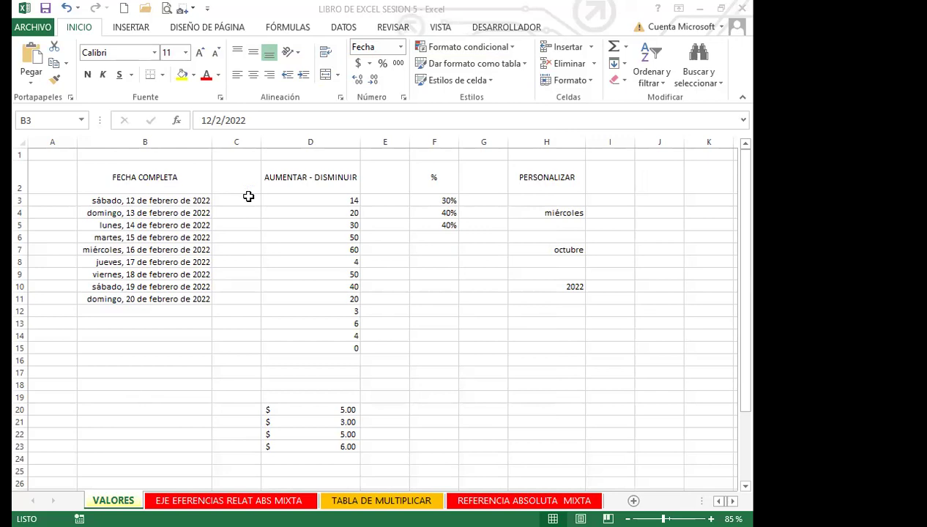
- Close the Libro1 workbook without saving its changes
key("alt+F4")
key("Tab")
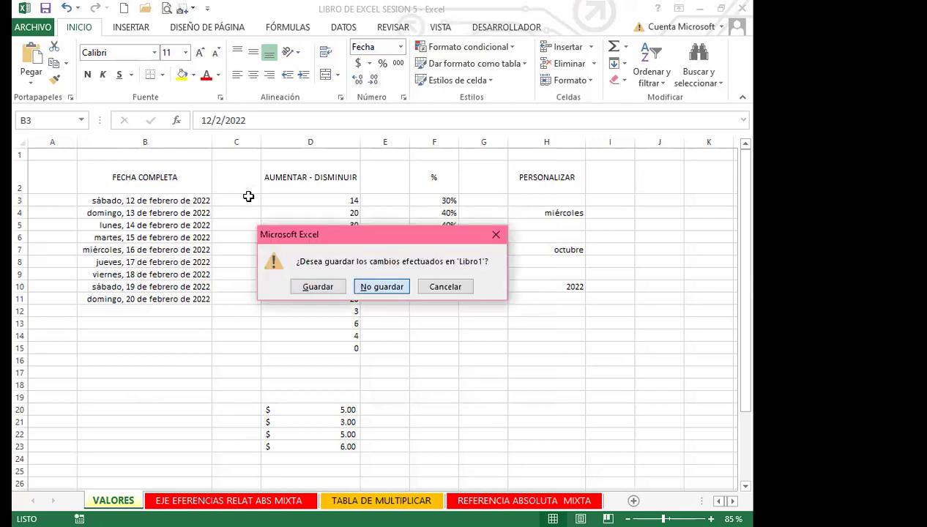
key("Return")
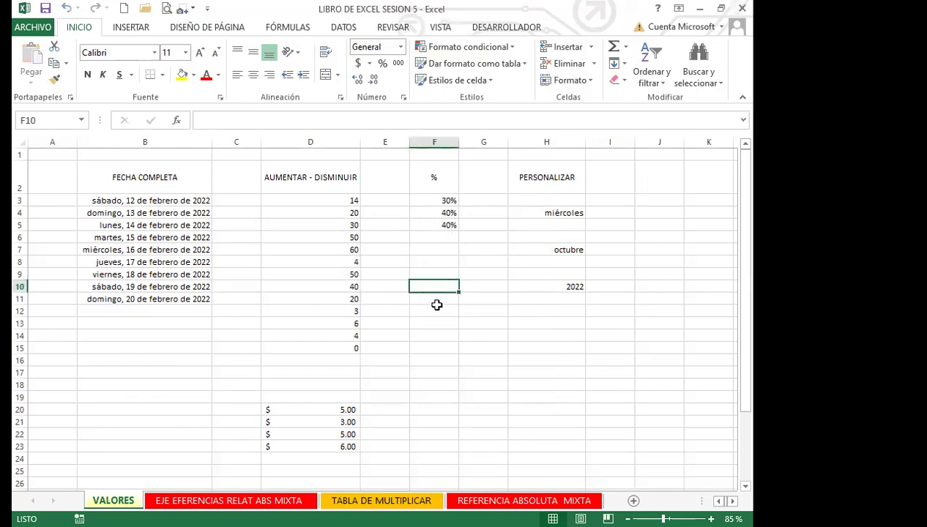
- Enter 4.0 in cells F10 and F11 of the VALORES sheet
type("4.0")
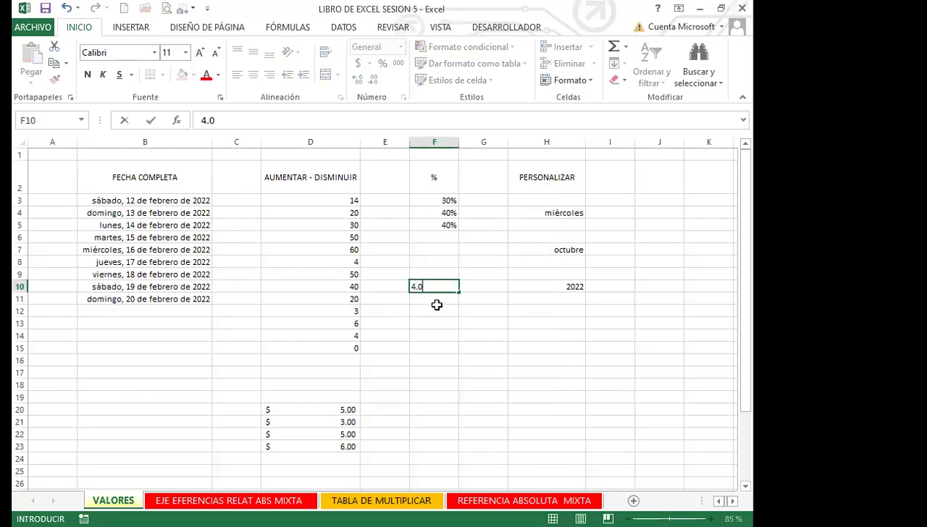
key("Return")
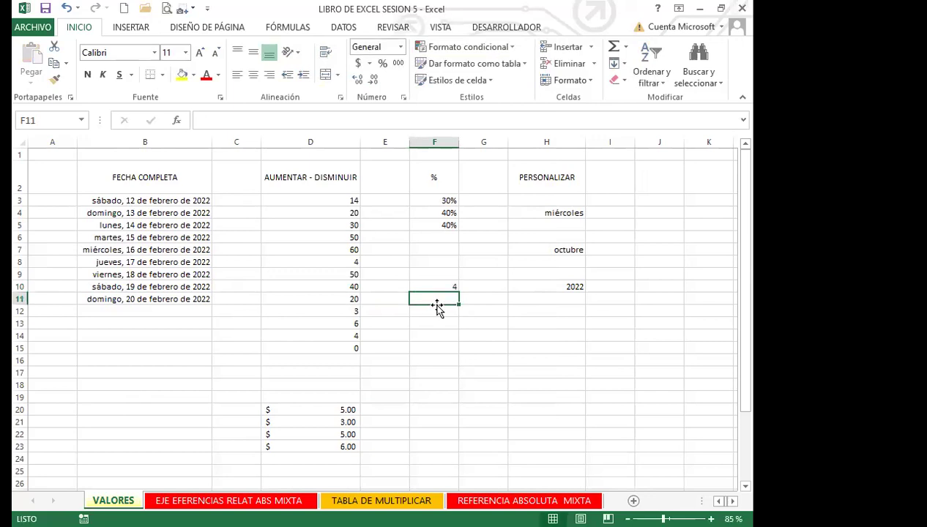
type("4.0")
key("Return")
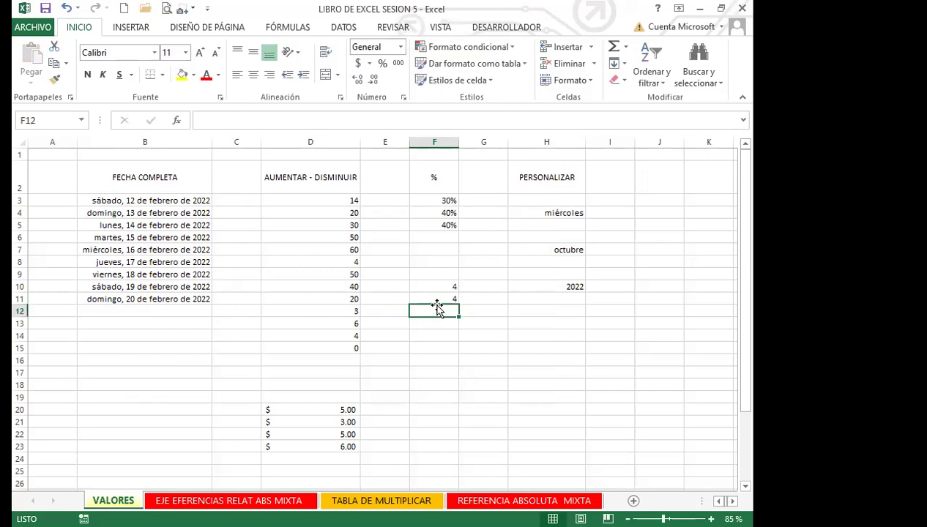
left_click(436, 299)
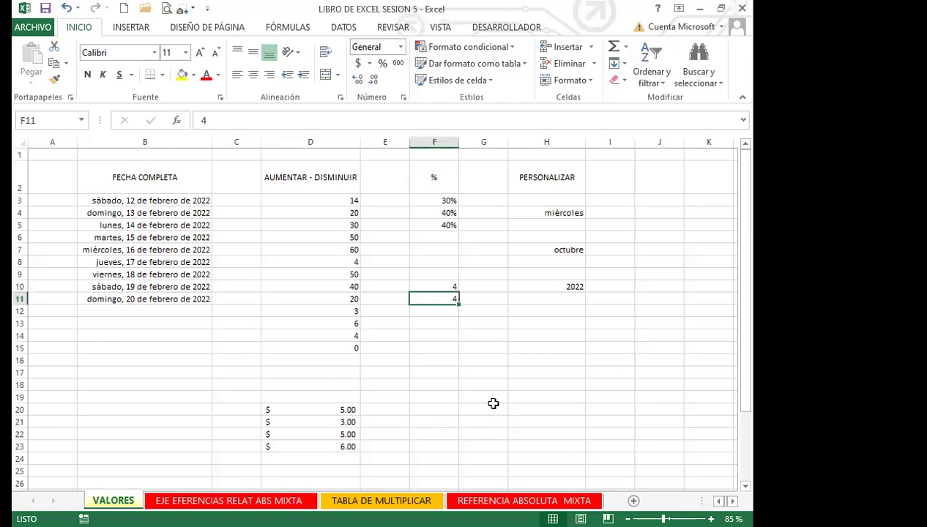
- Open the EJE EFERENCIAS RELAT ABS MIXTA sheet and switch to the PowerPoint slide explaining relative references
key("ctrl+Page_Down")
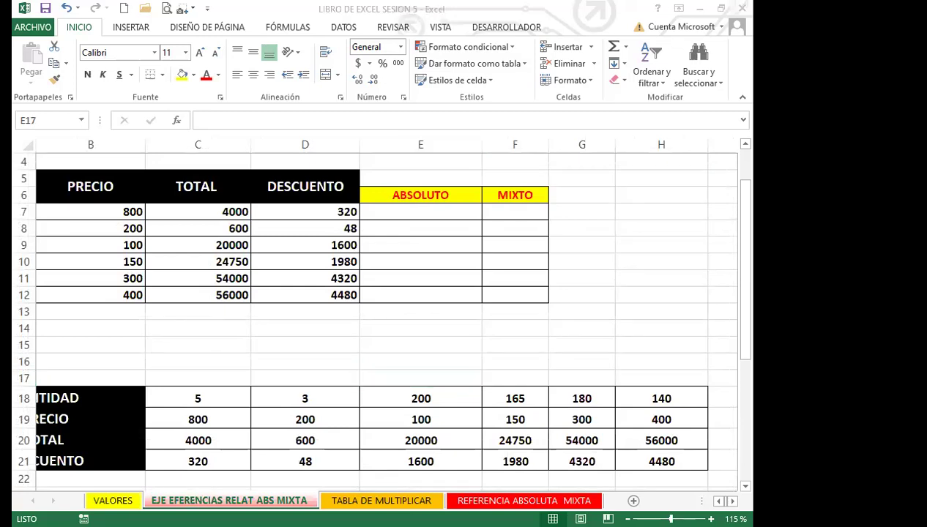
key("alt+Tab")
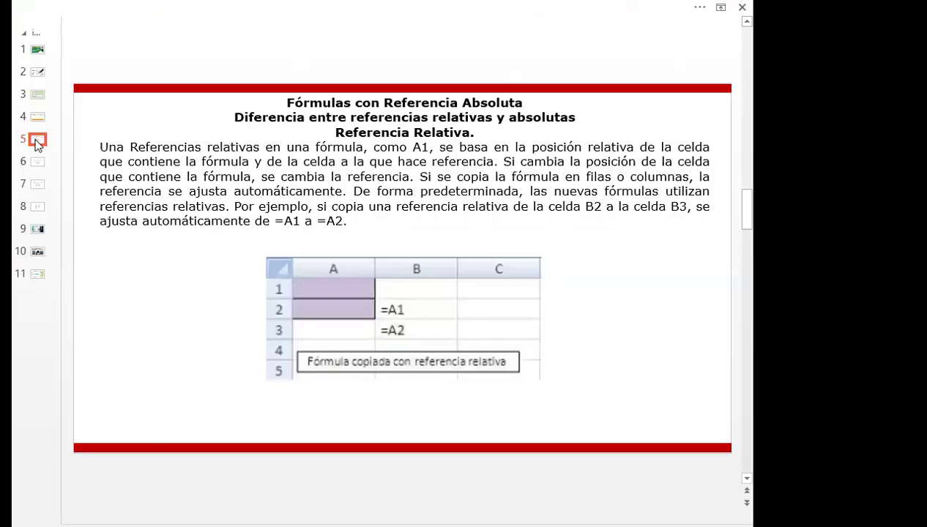
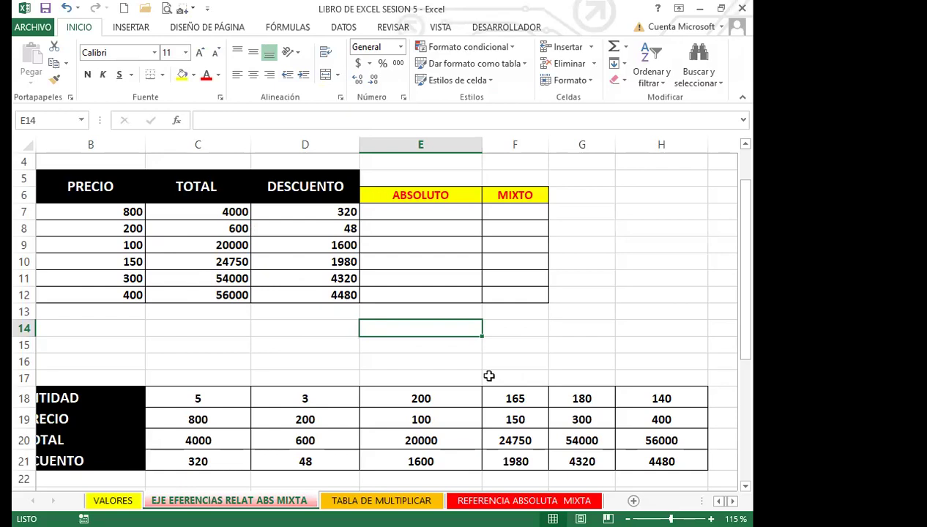
- Back in the Excel workbook, clear the TOTAL and DESCUENTO formulas in rows 7 to 12 of the upper table
key("Left")
key("Left")
key("Left")
key("Left")
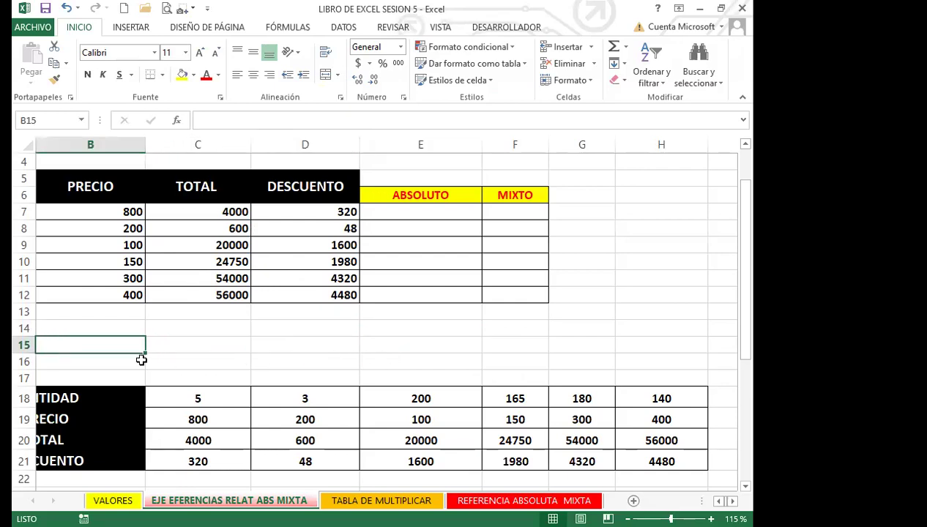
left_click_drag(278, 211, 279, 308)
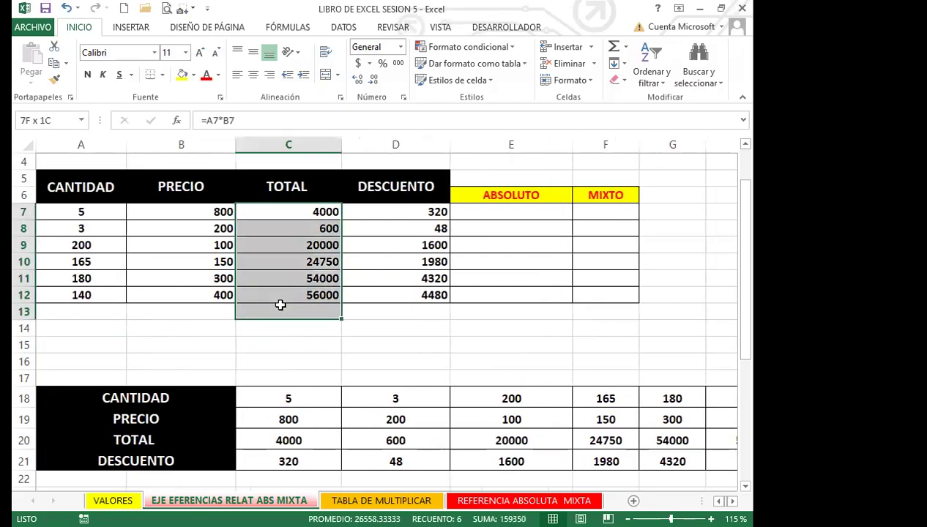
key("Delete")
left_click(275, 211)
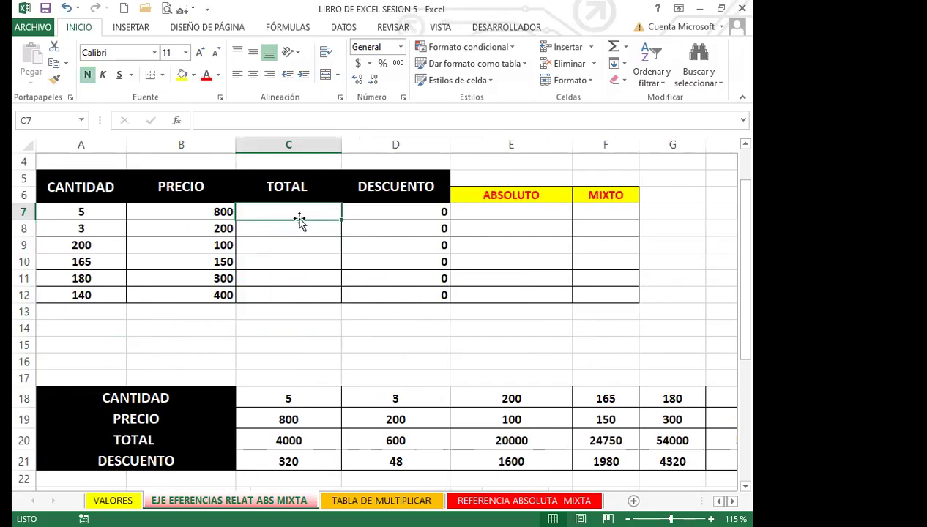
left_click_drag(385, 217, 389, 321)
key("Delete")
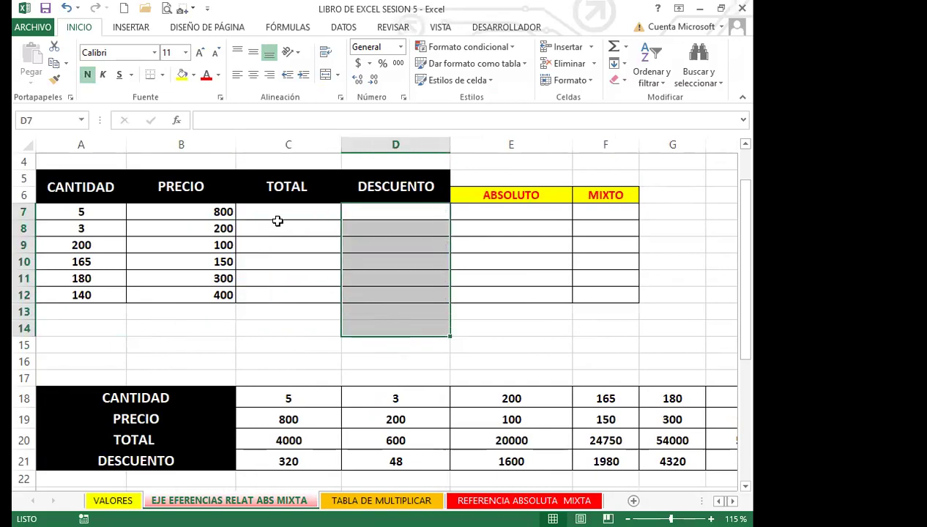
- Examine the CANTIDAD and PRECIO cells in row 7 as the operands for the TOTAL in C7
left_click(272, 214)
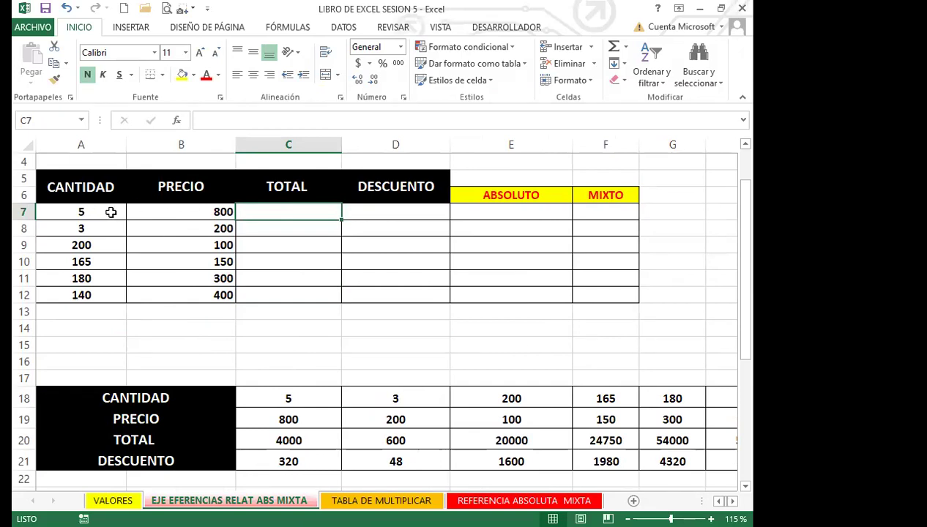
left_click(82, 328)
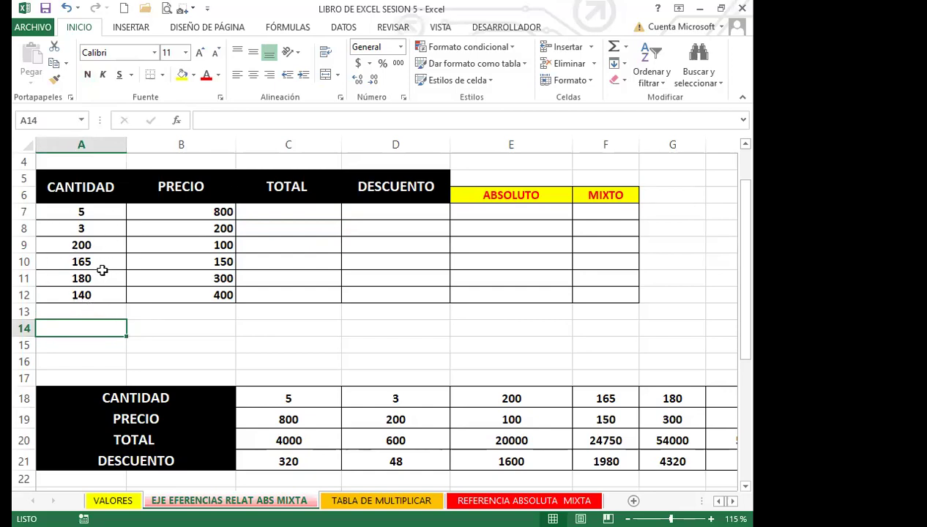
left_click(290, 212)
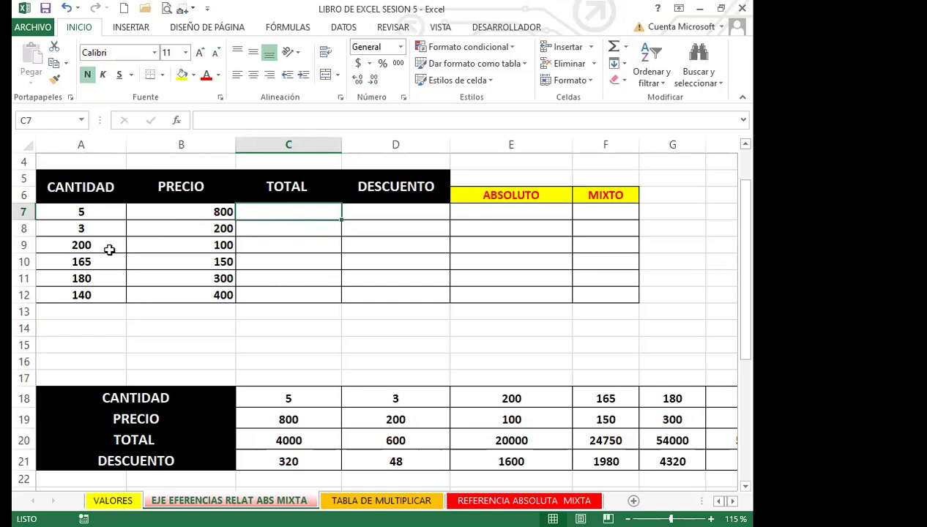
left_click(84, 211)
left_click(143, 210)
left_click(115, 209)
left_click(143, 213)
left_click(91, 216)
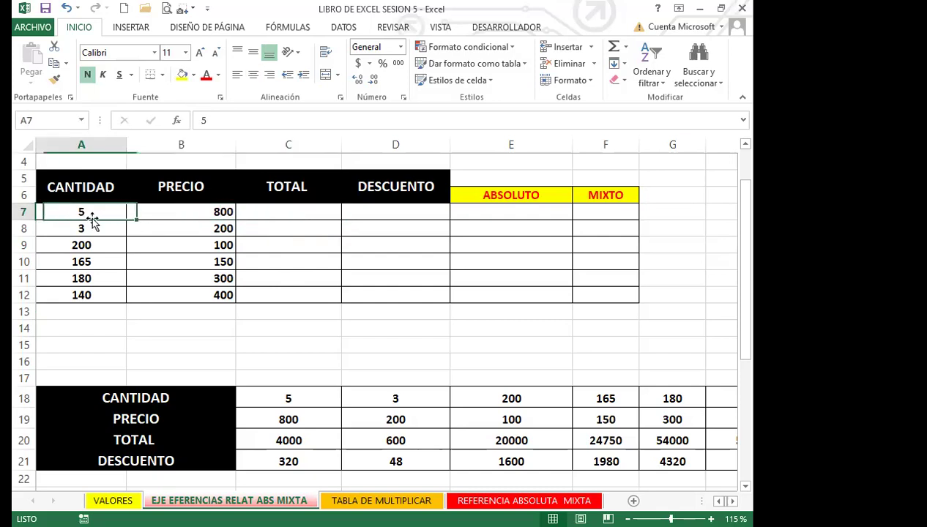
left_click(187, 212)
left_click(277, 217)
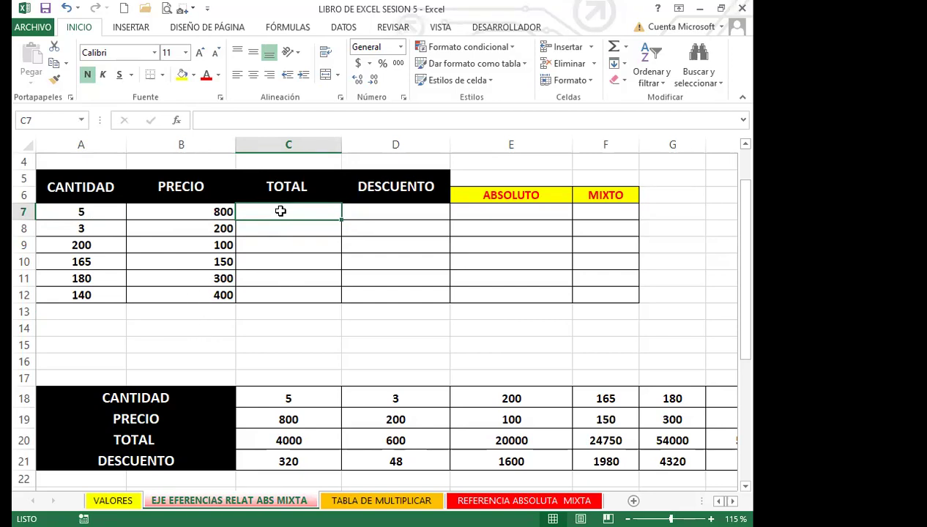
- Enter the relative formula =A7*B7 in TOTAL cell C7
type("=")
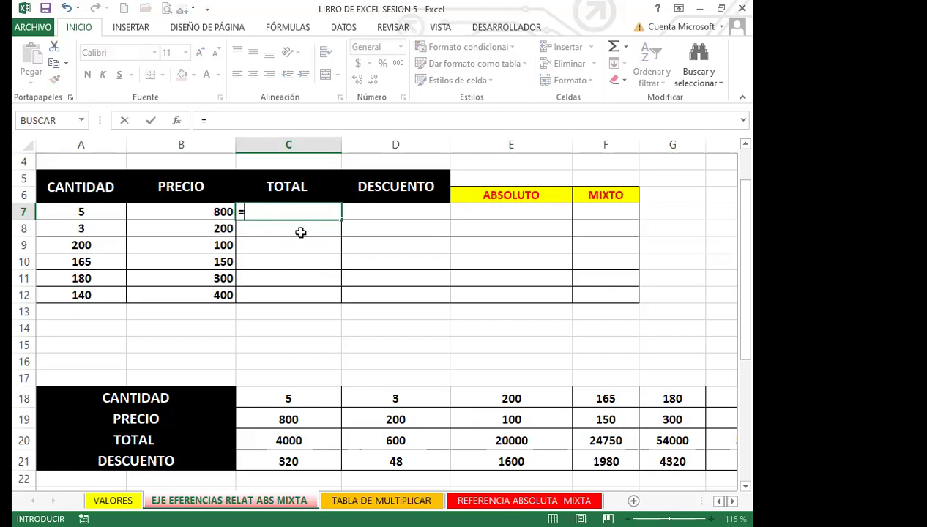
left_click(81, 213)
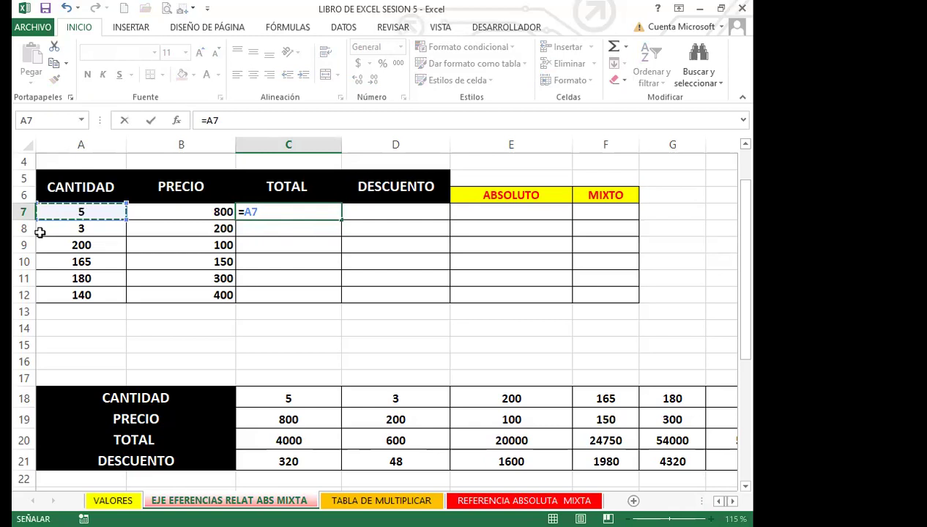
type("*")
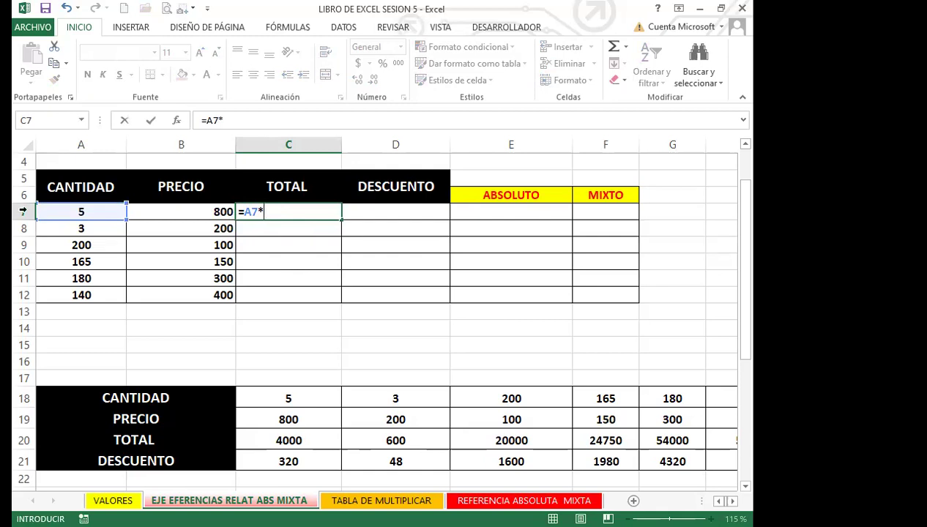
left_click(172, 212)
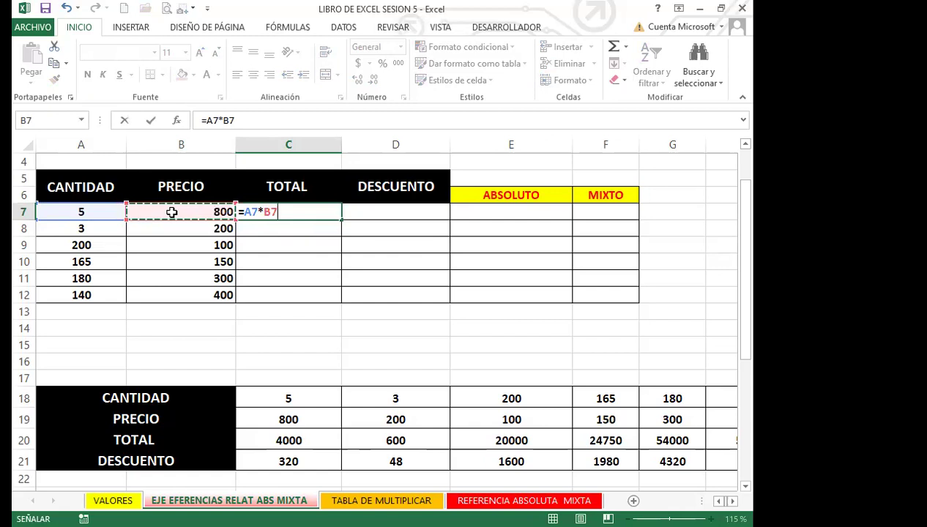
key("Return")
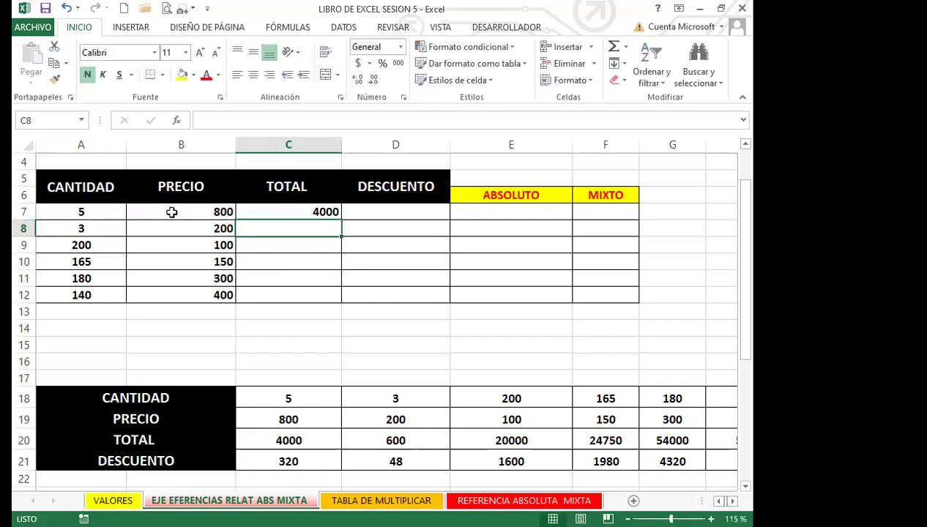
- Fill the formula from C7 down the TOTAL column through C12
left_click(269, 211)
left_click(273, 233)
left_click(275, 246)
left_click(275, 262)
left_click(273, 279)
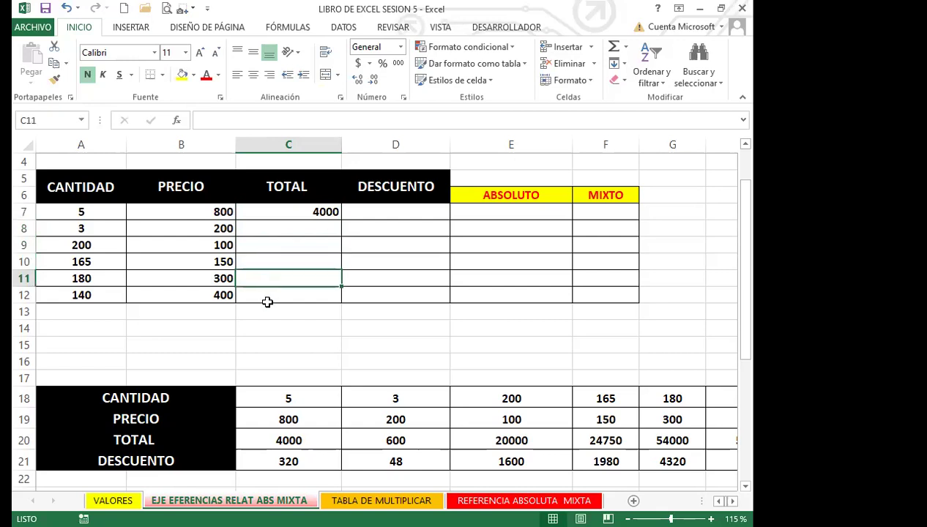
left_click(268, 297)
left_click(277, 227)
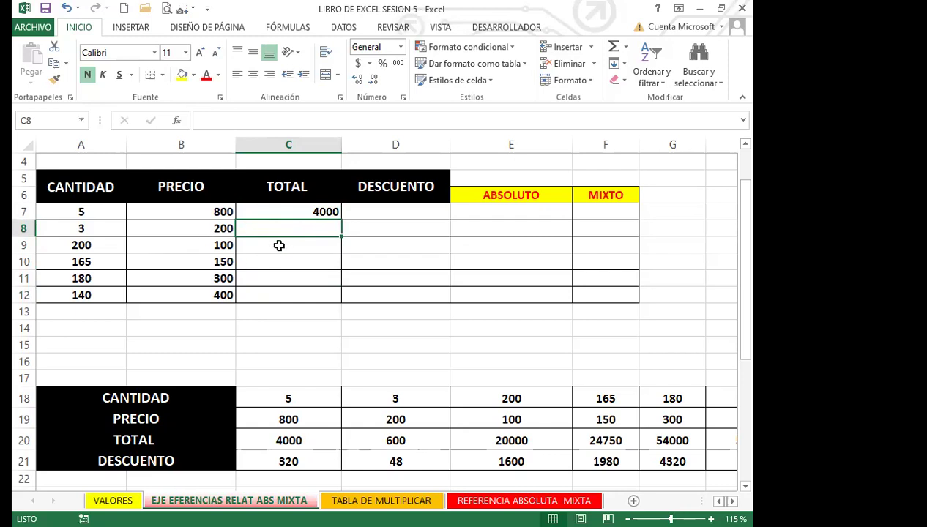
left_click(268, 209)
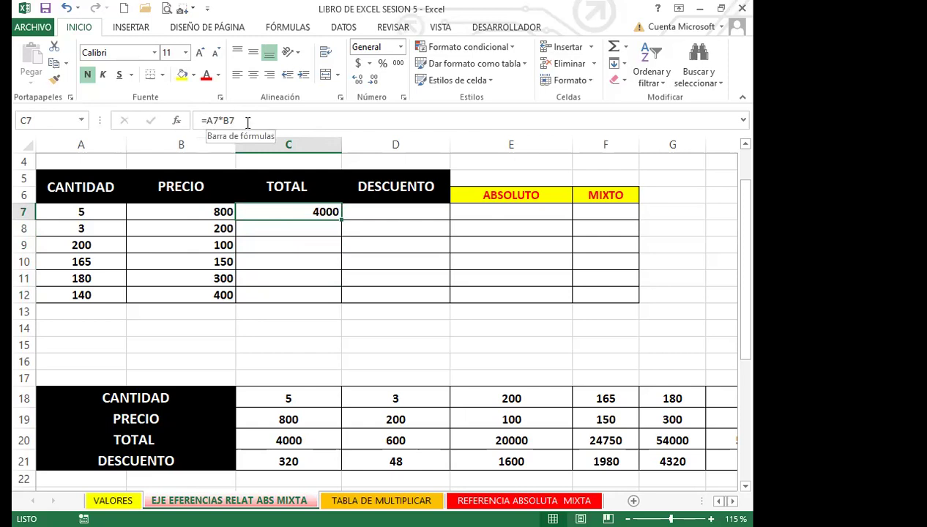
left_click_drag(341, 219, 326, 306)
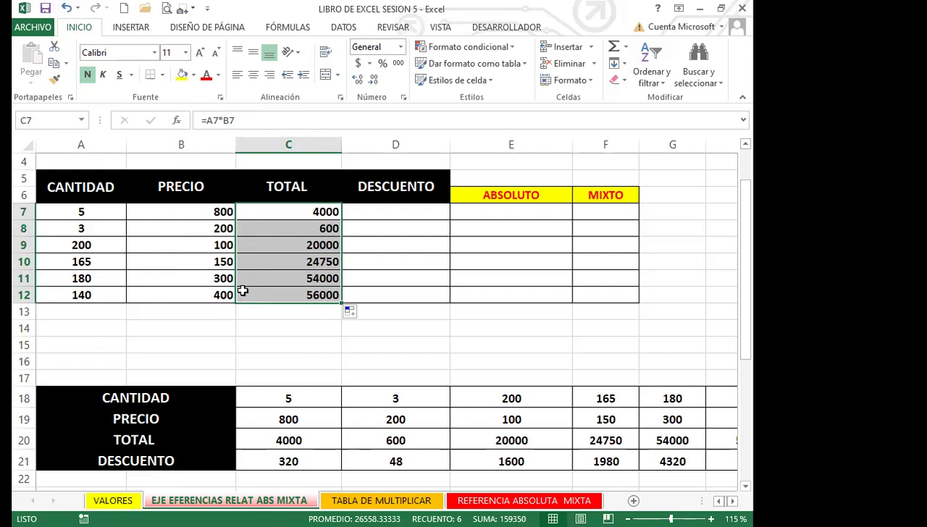
- Review how the cell references change in the TOTAL formulas from C7 to C12
left_click(269, 213)
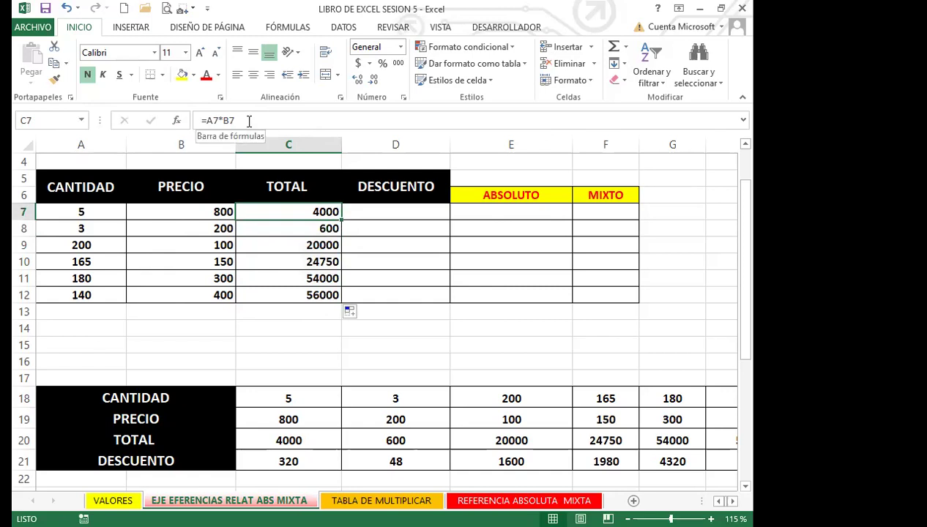
key("Down")
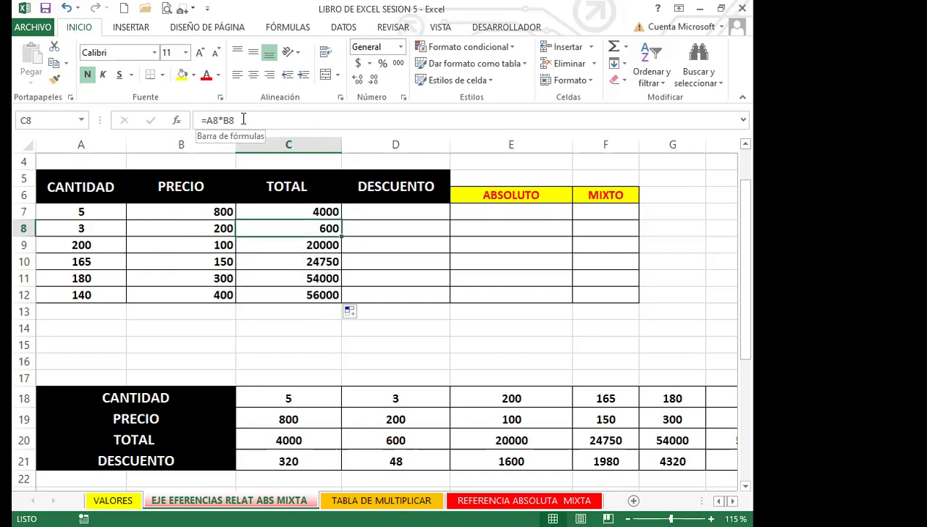
key("Down")
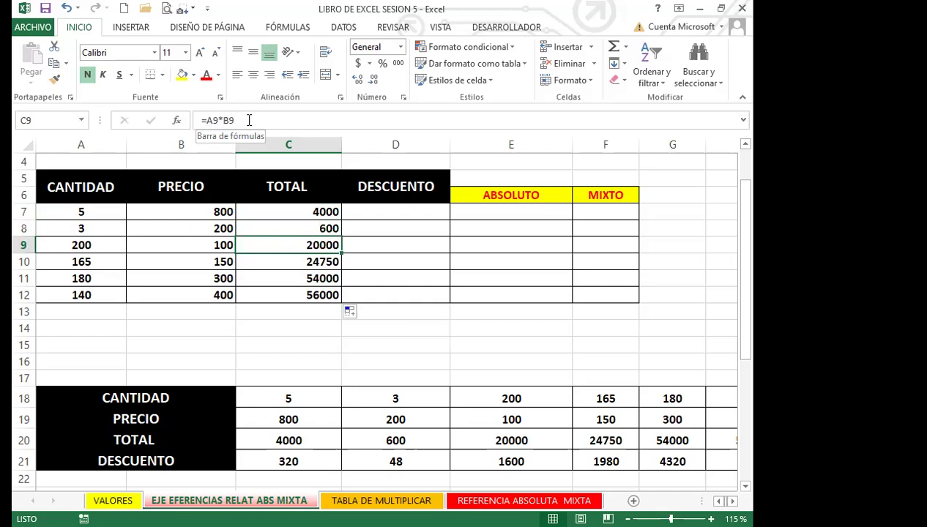
key("Down")
key("Down")
key("Down")
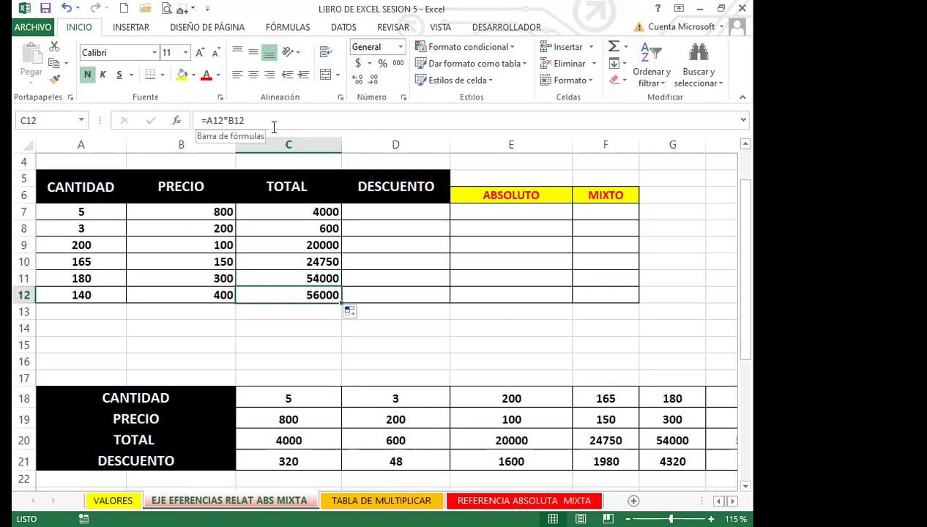
left_click(269, 208)
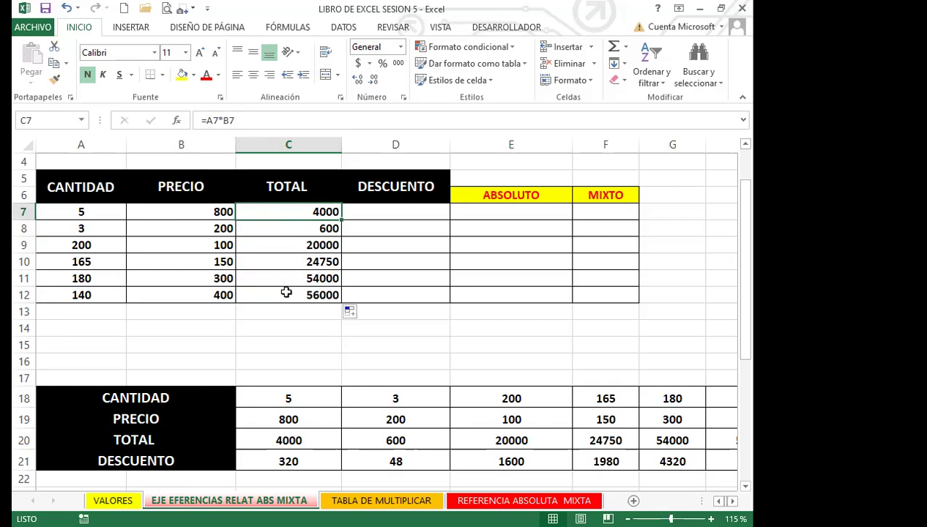
left_click(289, 227)
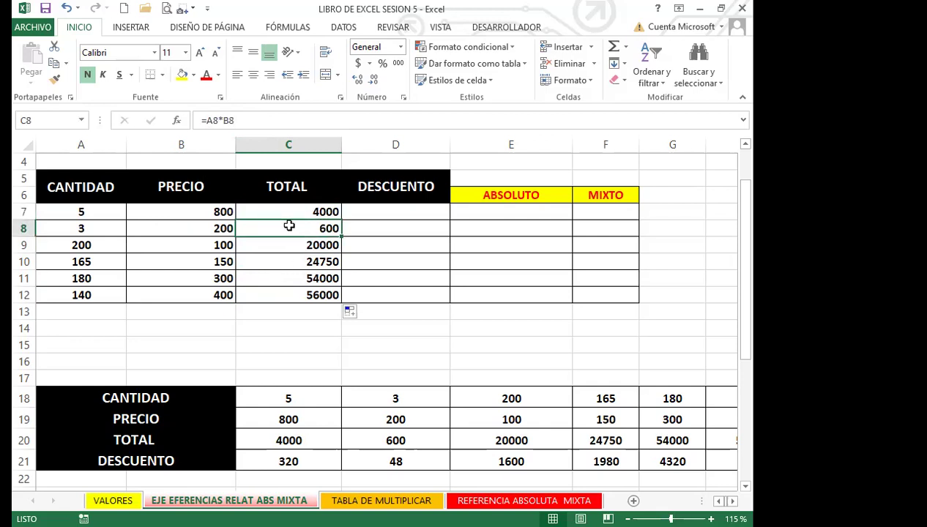
left_click(281, 245)
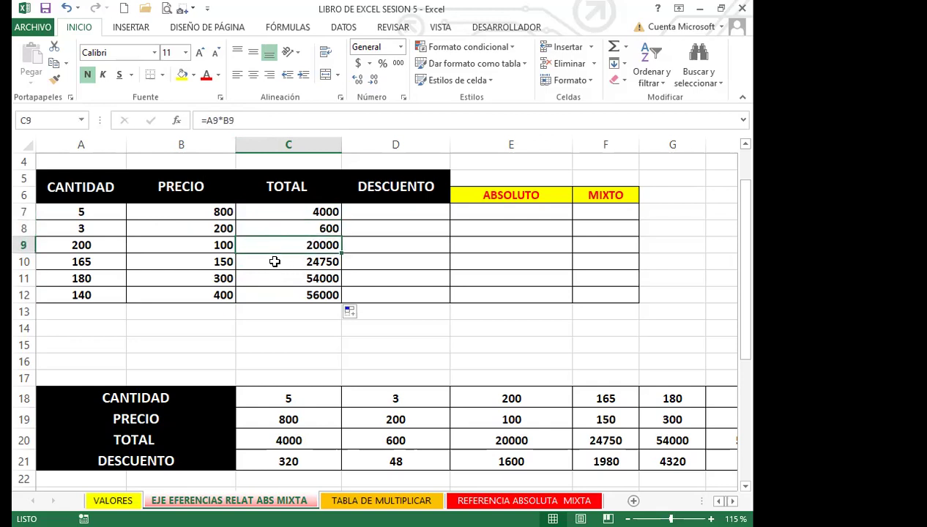
left_click(275, 261)
left_click(271, 280)
- Compare the CANTIDAD and PRECIO cells in rows 8 to 11 that the copied TOTAL formulas multiply
left_click(73, 231)
left_click(165, 233)
left_click(115, 244)
left_click(148, 248)
left_click(104, 257)
left_click(146, 259)
left_click(106, 279)
left_click(150, 280)
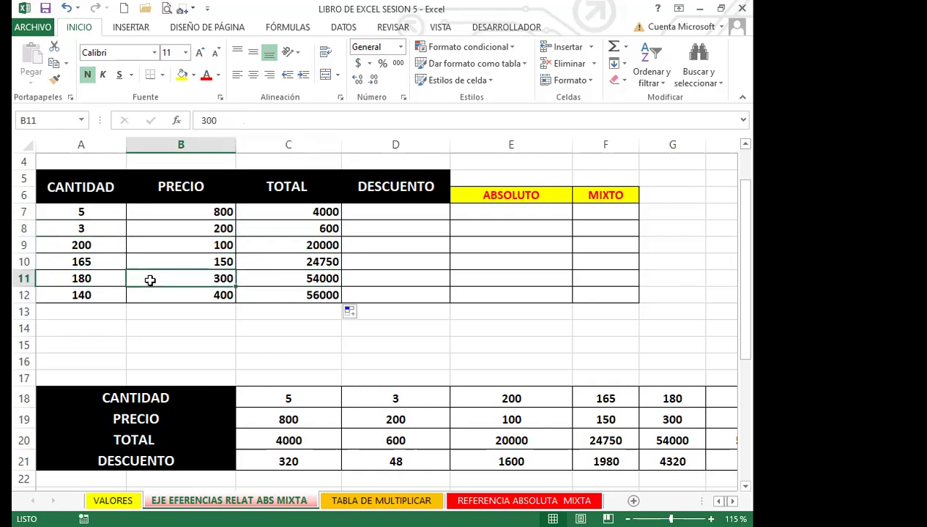
- Switch to the PowerPoint presentation and view slide 6 about Referencias absolutas
left_click(266, 212)
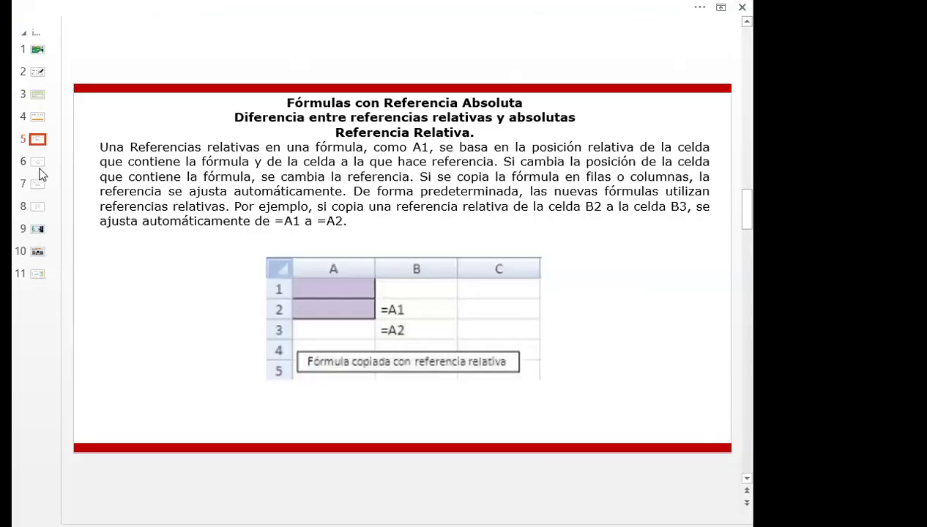
left_click(38, 167)
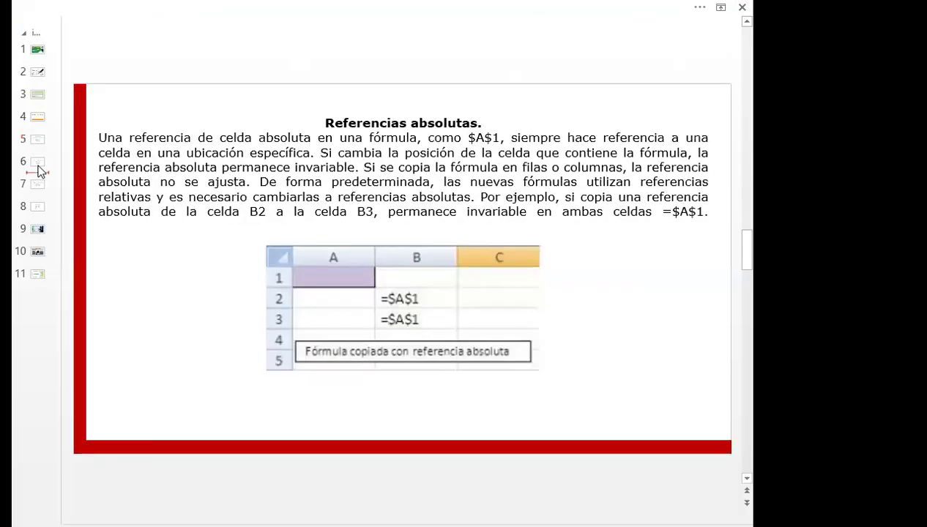
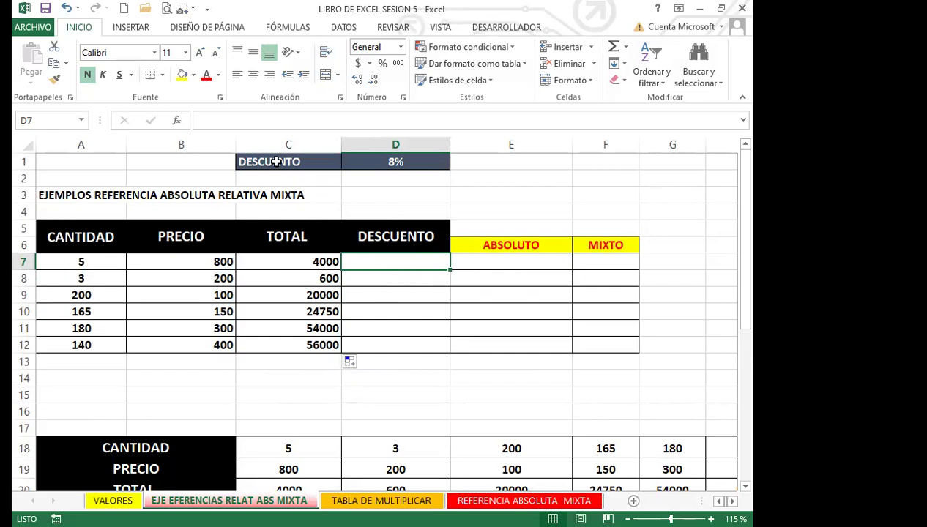
- Enter the relative formula =C7*D1 in DESCUENTO cell D7 and fill it down through D12
left_click(434, 162)
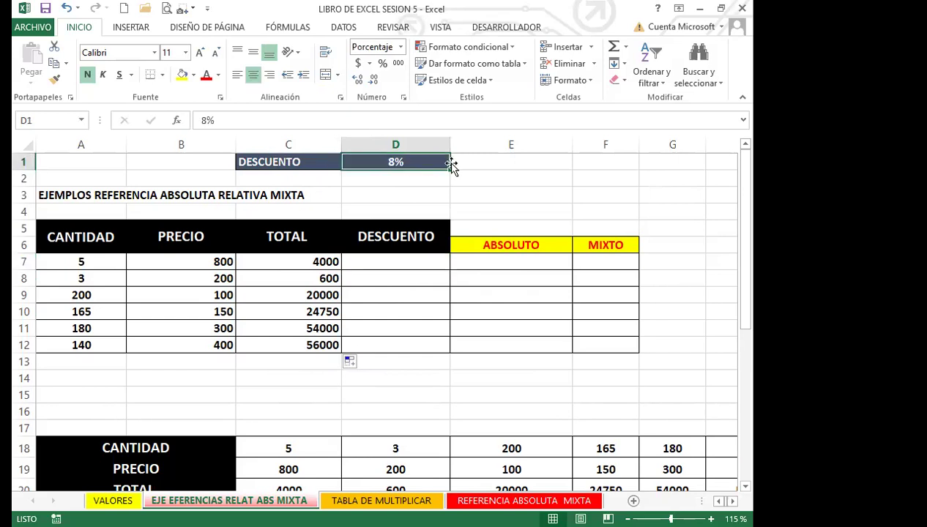
left_click(402, 263)
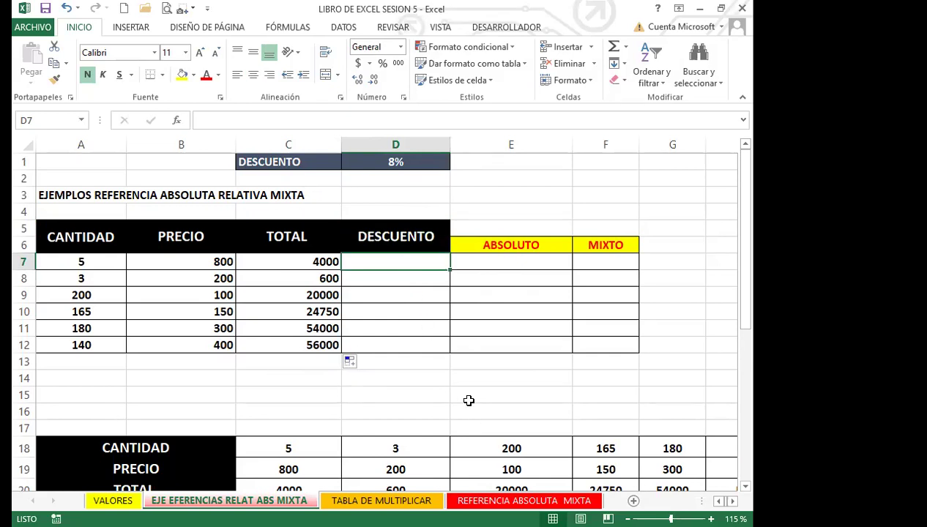
type("=")
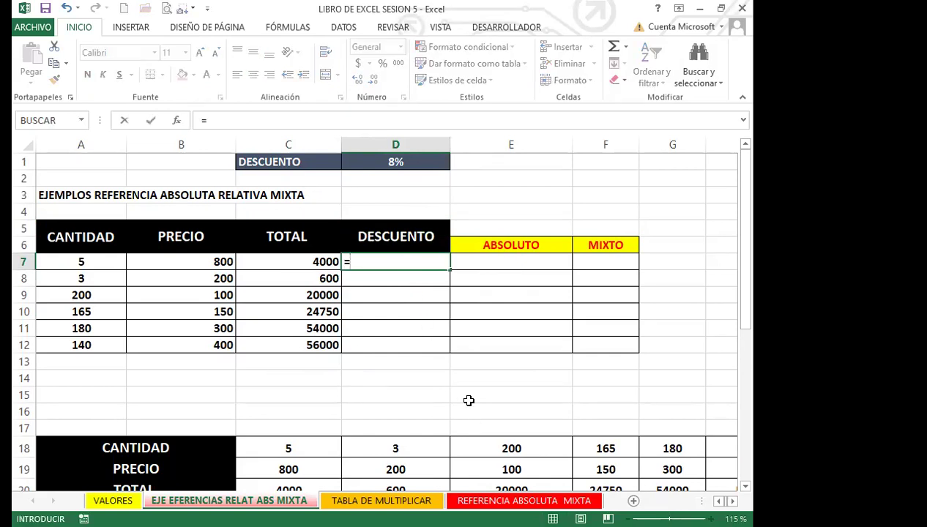
left_click(279, 261)
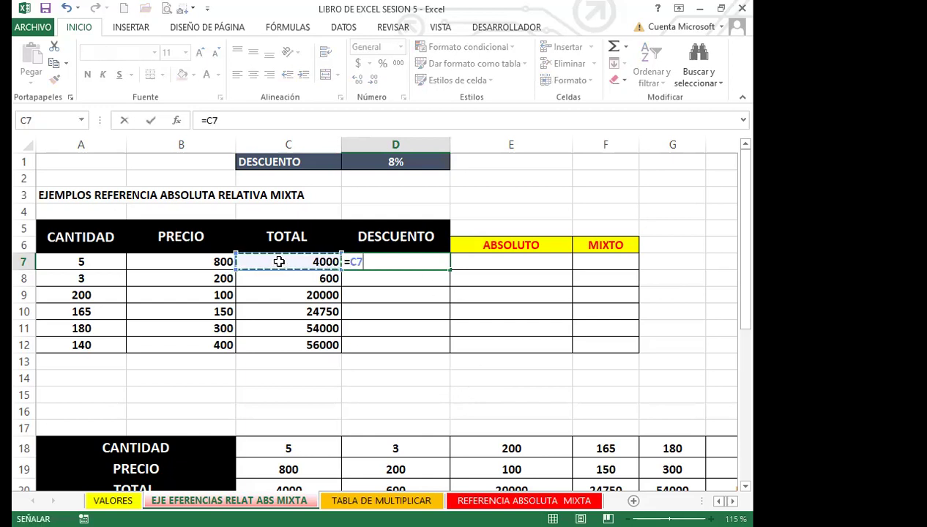
type("*")
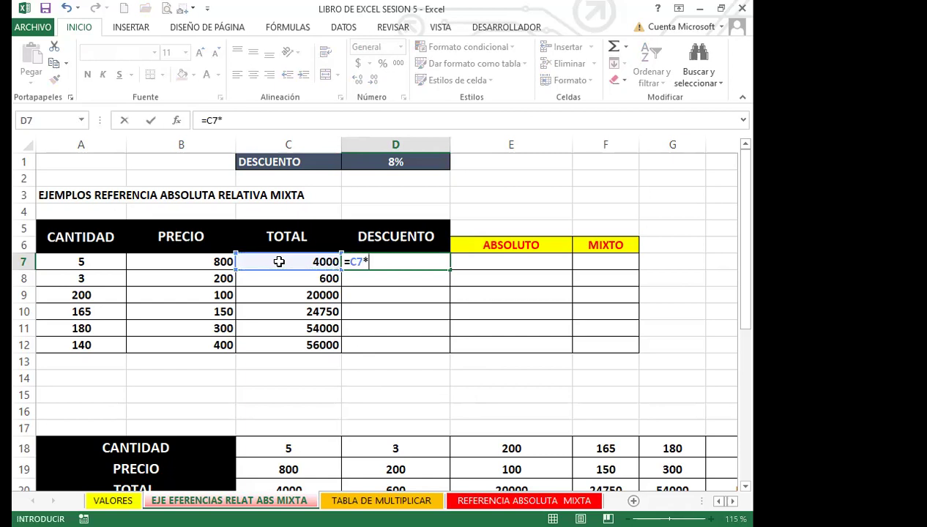
left_click(374, 163)
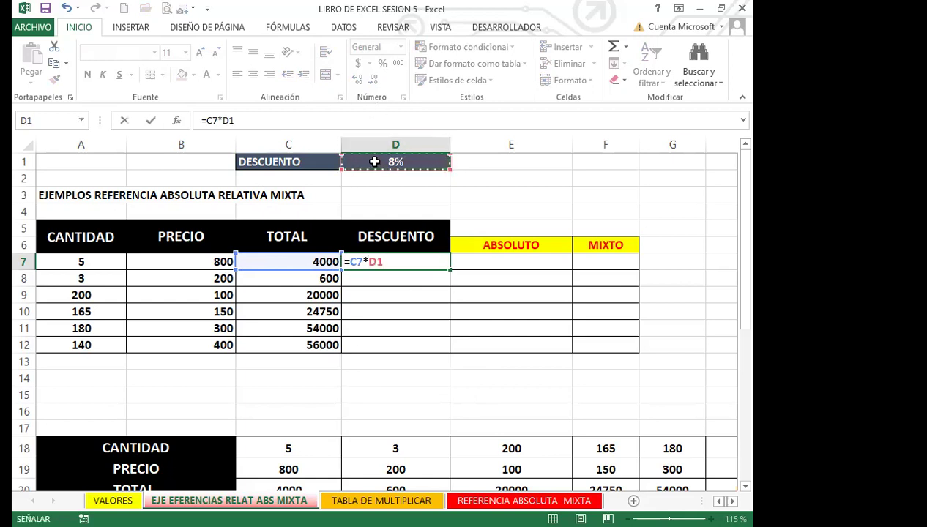
key("Return")
left_click(393, 258)
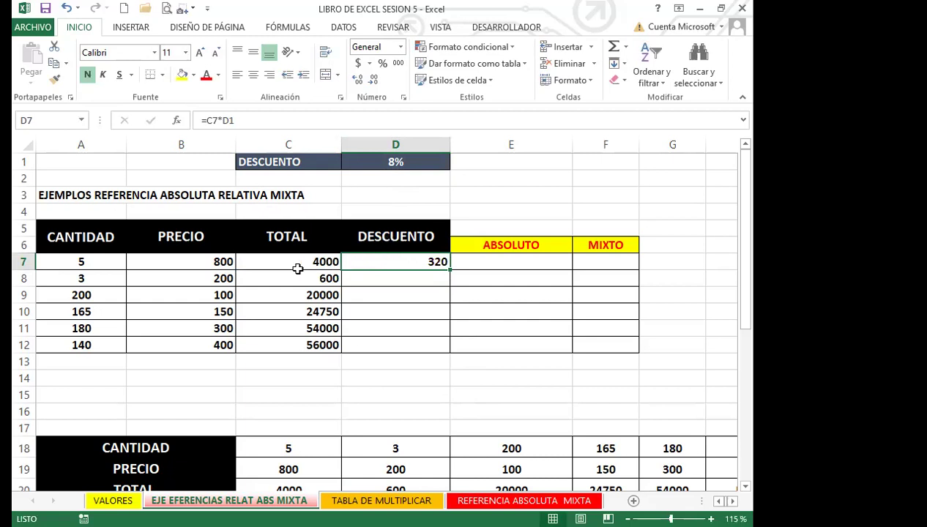
left_click_drag(449, 271, 442, 352)
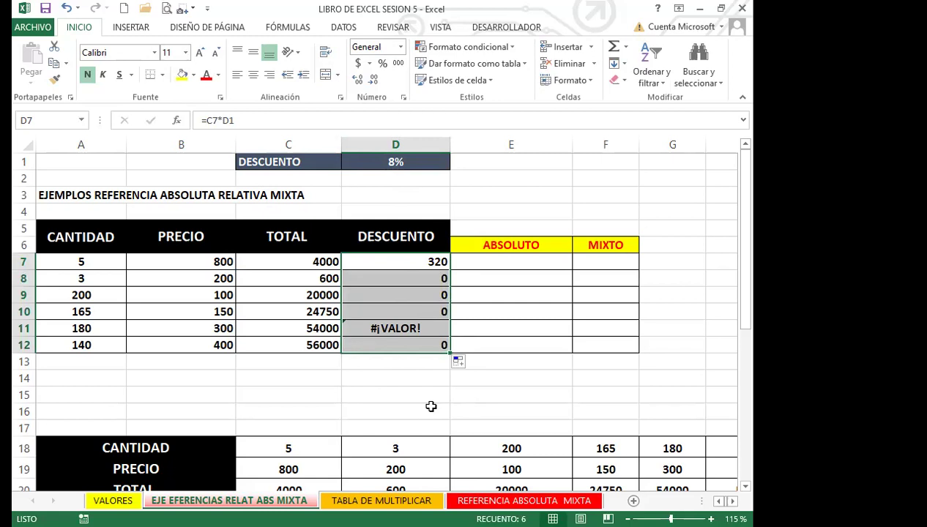
- Examine how the references change in the DESCUENTO formulas from D7 to D11, comparing them with discount cell D1
left_click(383, 261)
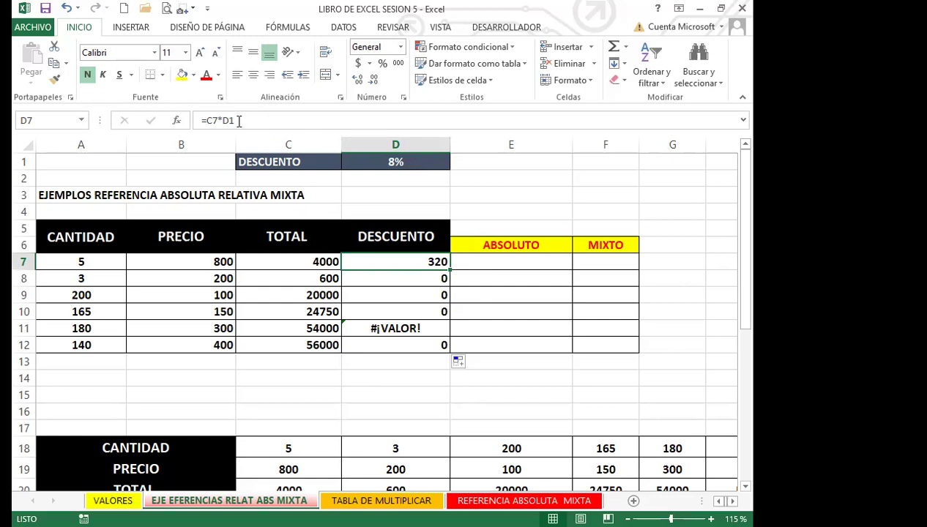
key("Down")
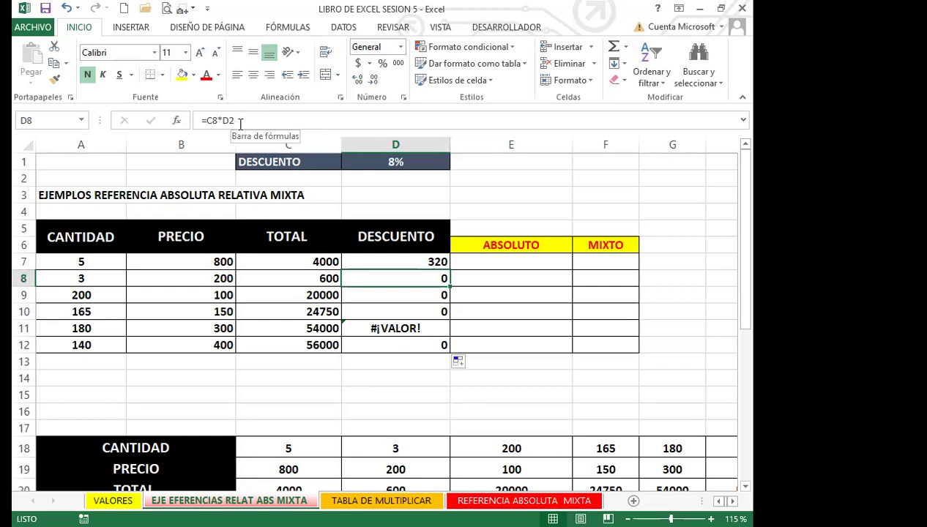
key("Down")
key("Down")
key("Down")
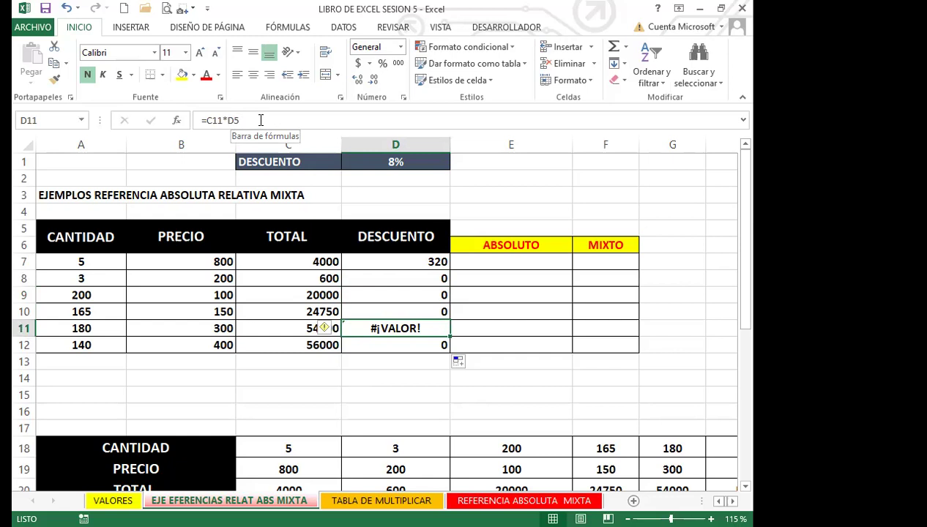
left_click(367, 262)
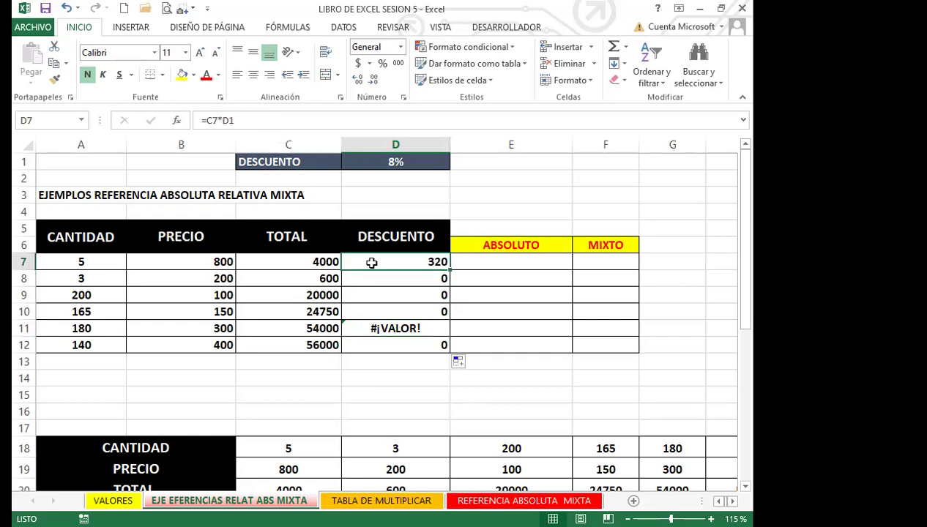
left_click(381, 178)
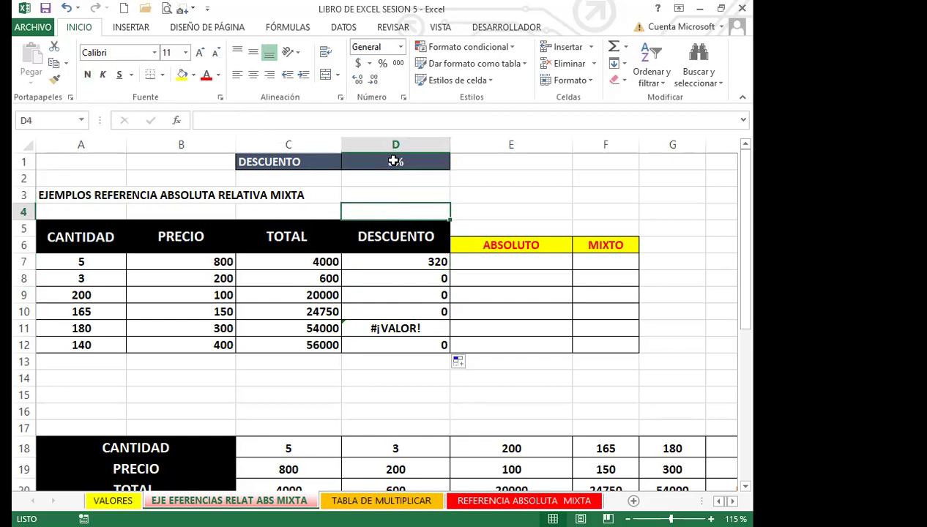
left_click(428, 161)
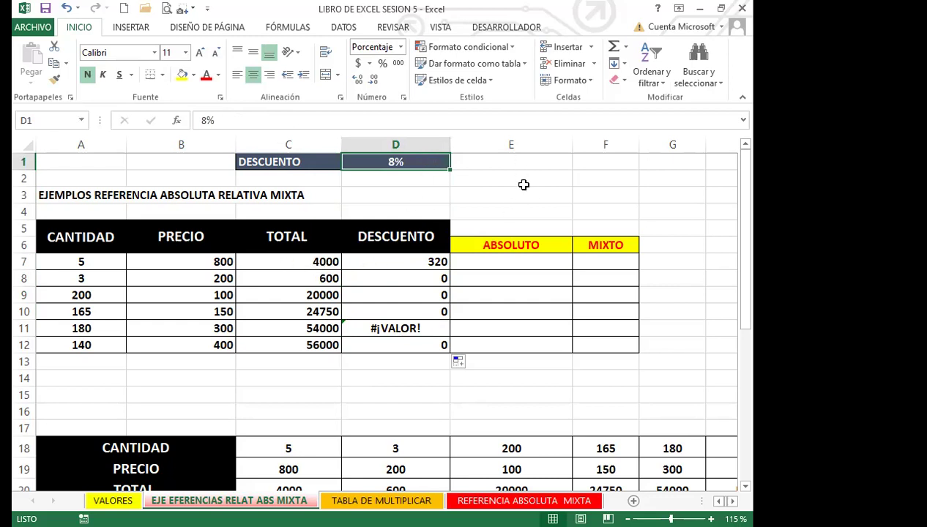
left_click(532, 380)
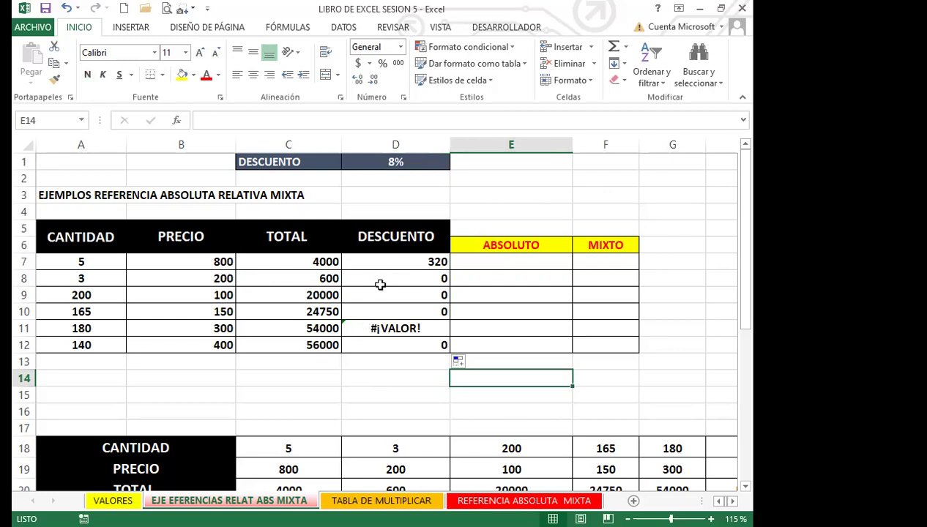
- Clear the DESCUENTO formulas from D7 through D12
left_click_drag(373, 262, 373, 347)
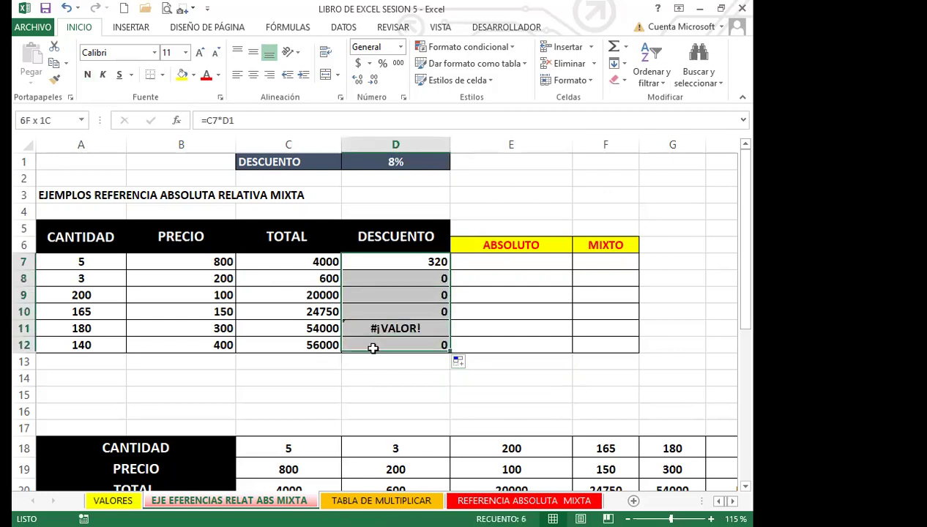
key("Delete")
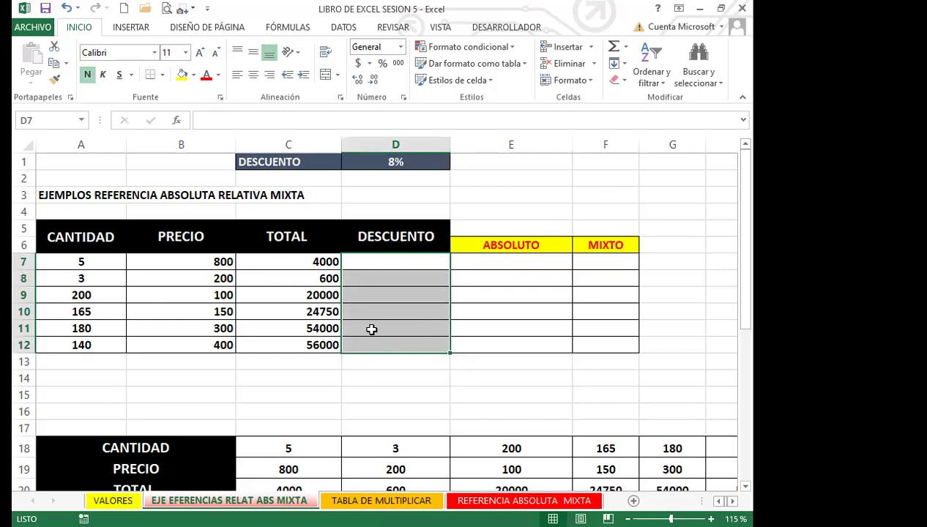
- Begin a formula in DESCUENTO cell D7 that multiplies TOTAL cell C7 by discount cell D1
left_click(383, 263)
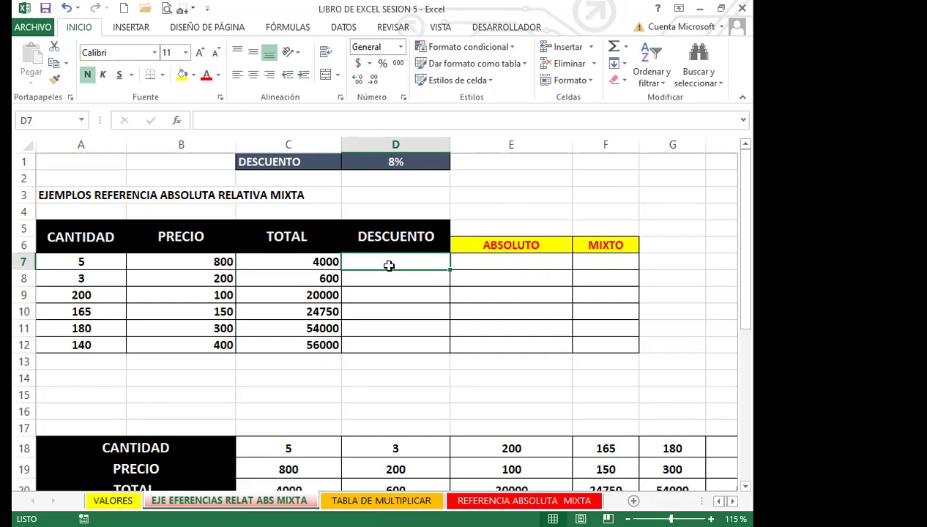
type("=")
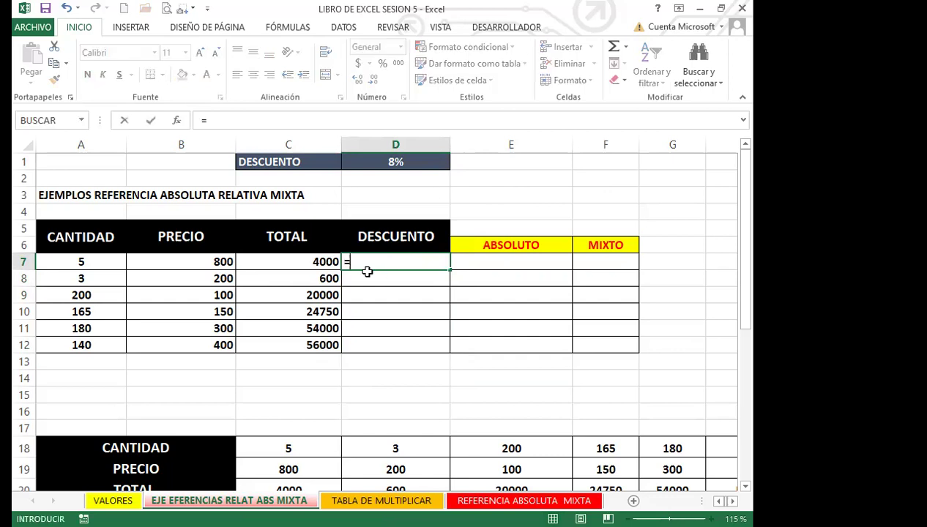
left_click(294, 264)
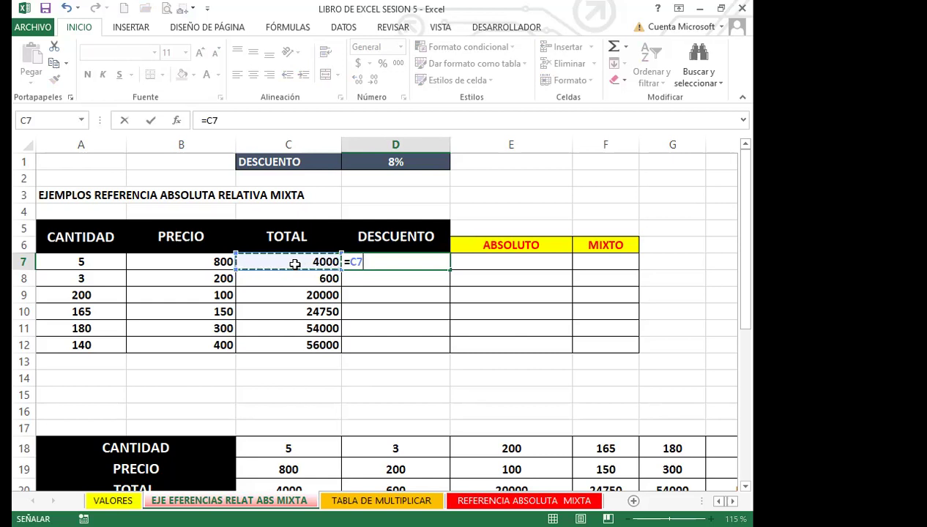
type("*")
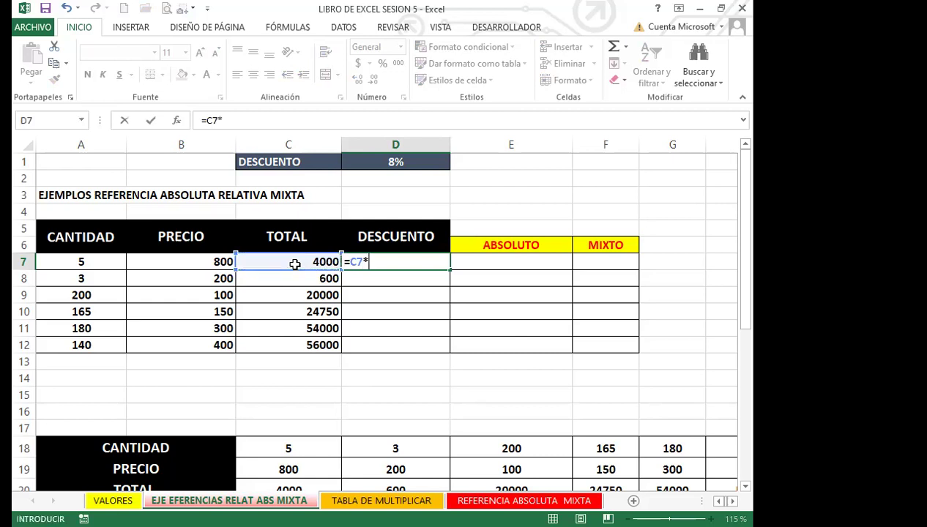
left_click(379, 165)
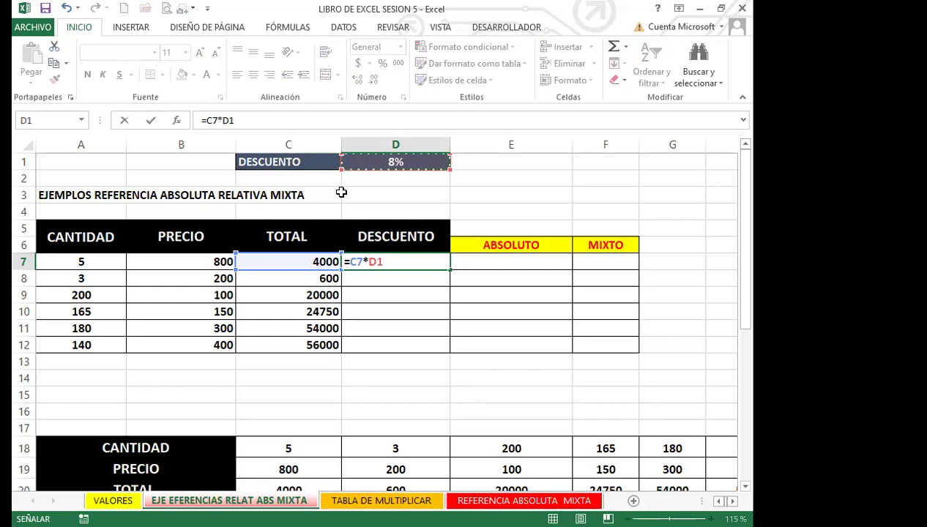
- Make the D1 reference absolute so D7 reads =C7*$D$1, and fill the formula down through D12
left_click(369, 265)
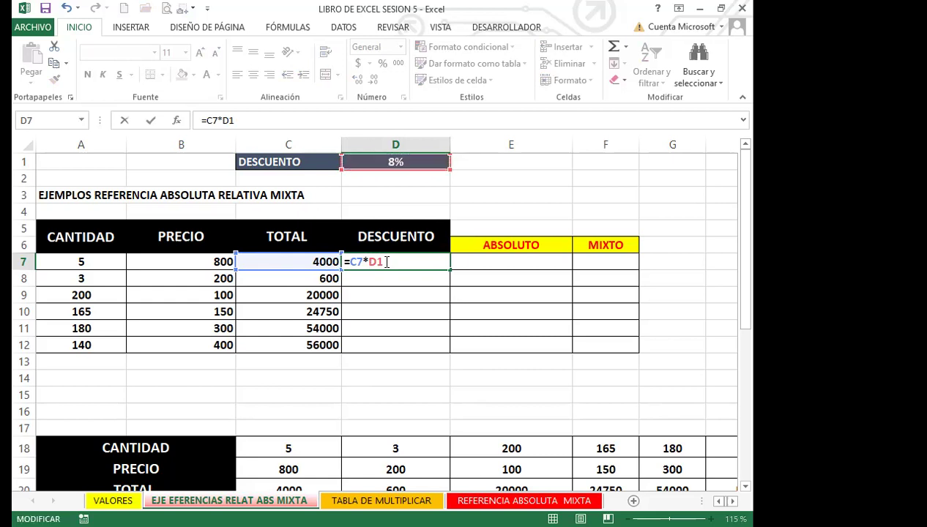
type("$")
key("Right")
type("$")
key("F4")
key("F4")
key("F4")
key("F4")
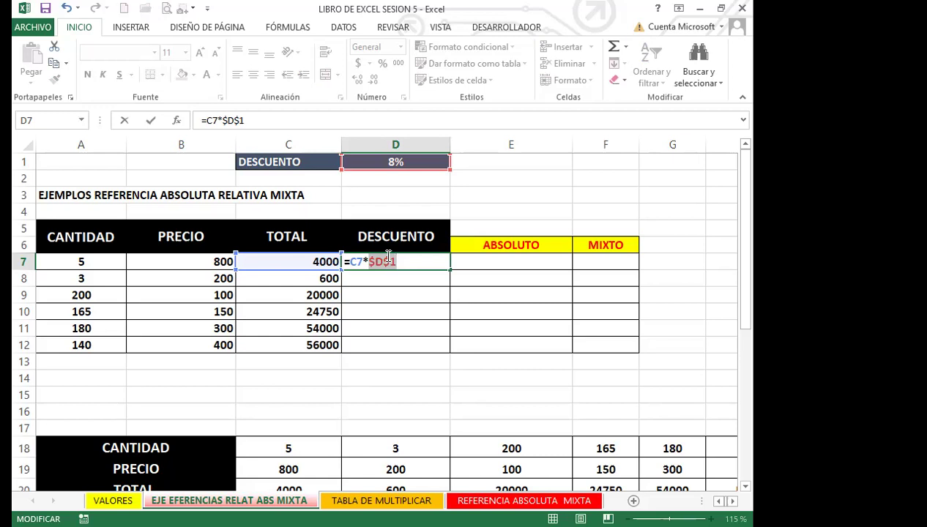
key("Return")
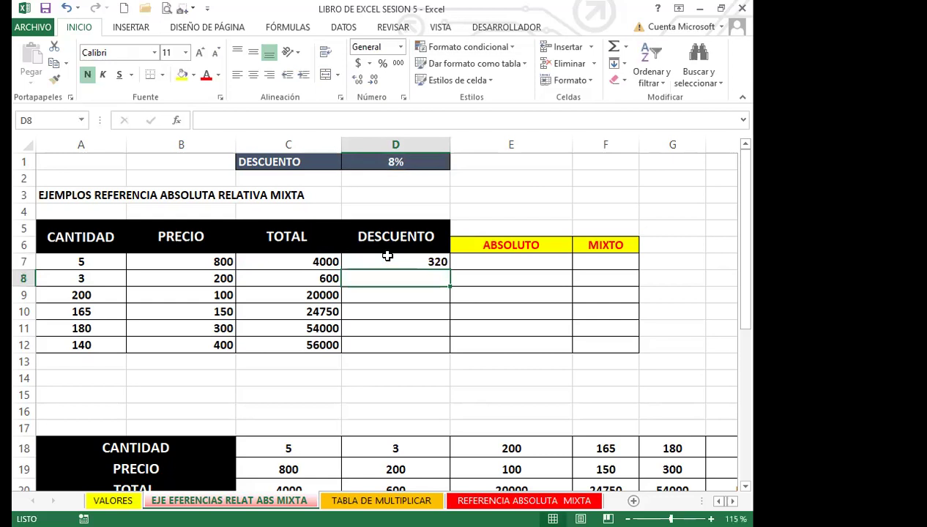
left_click(383, 258)
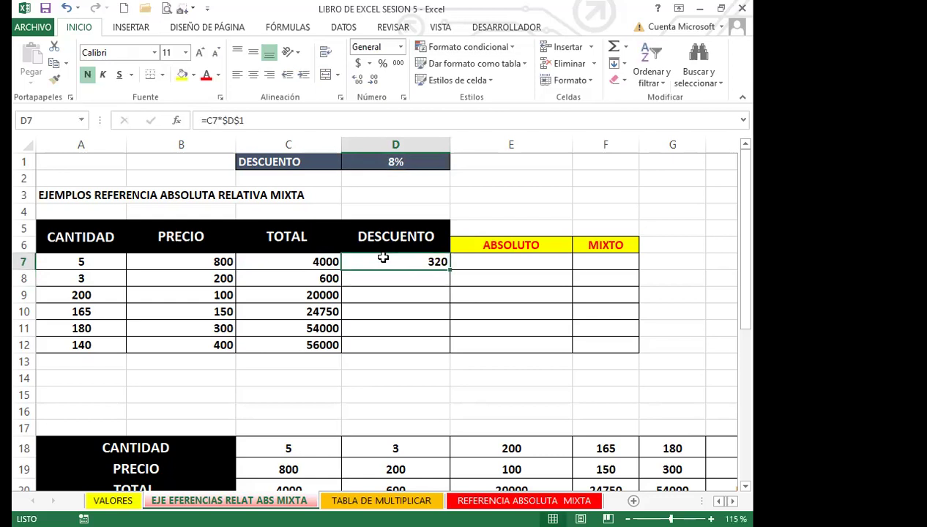
left_click_drag(449, 269, 449, 353)
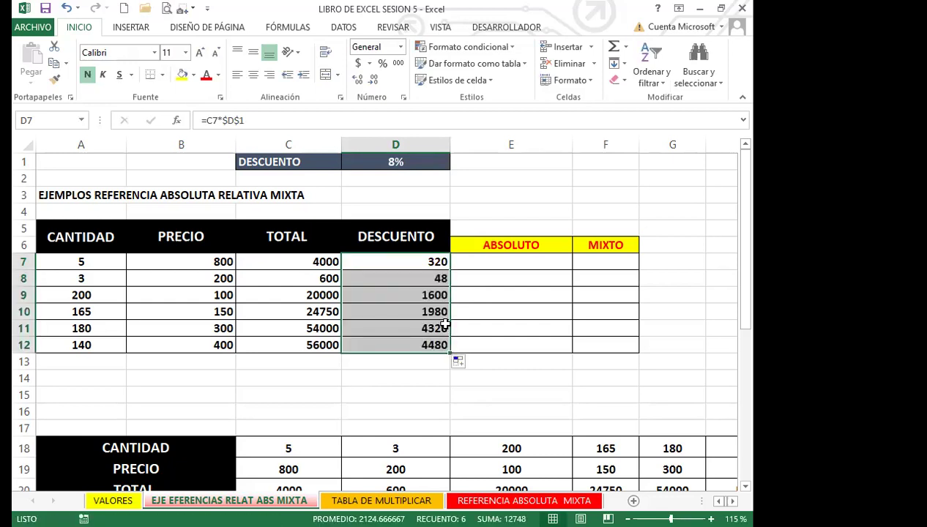
- Review the relative TOTAL reference and the absolute $D$1 reference in the filled DESCUENTO formulas
left_click(392, 281)
left_click(395, 297)
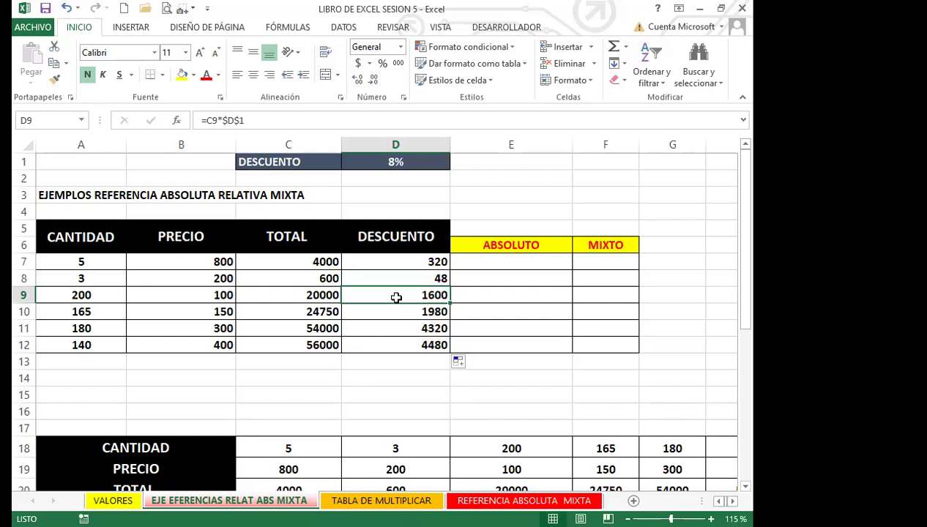
left_click(393, 313)
left_click(399, 329)
left_click(401, 345)
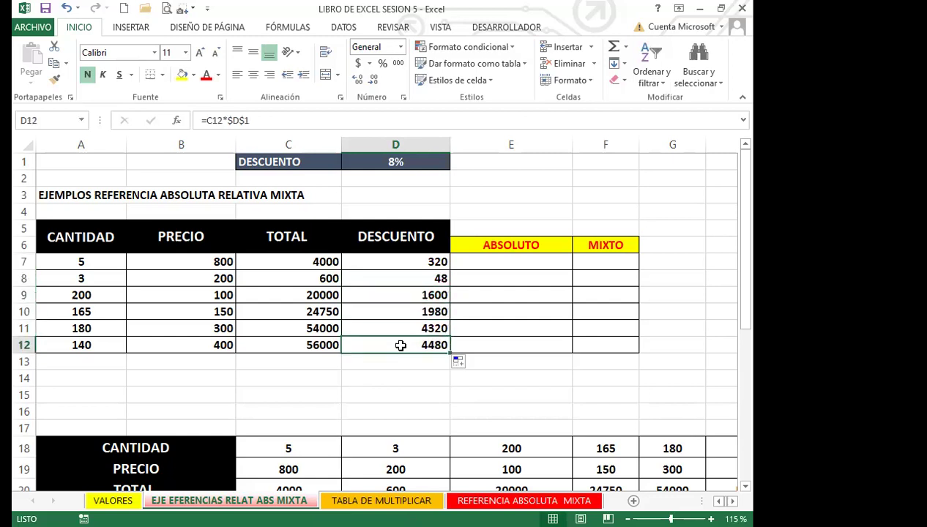
left_click(383, 261)
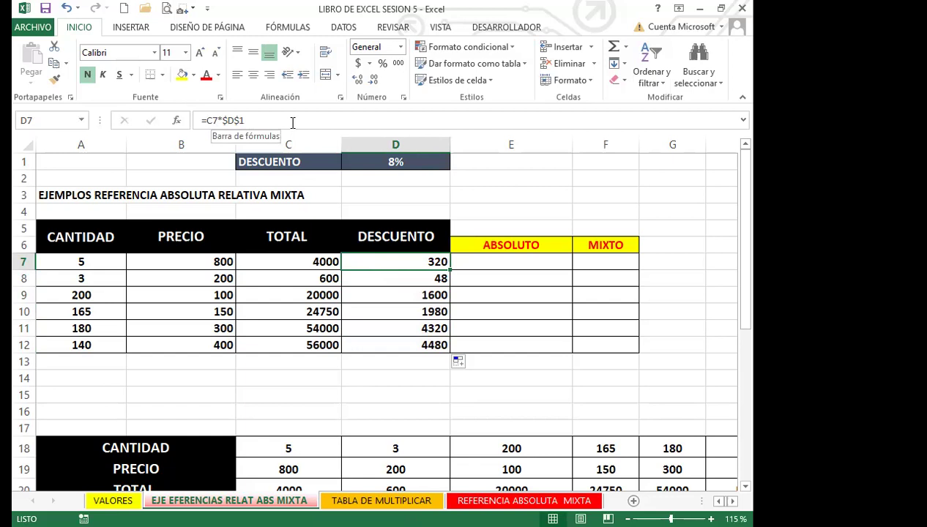
key("Down")
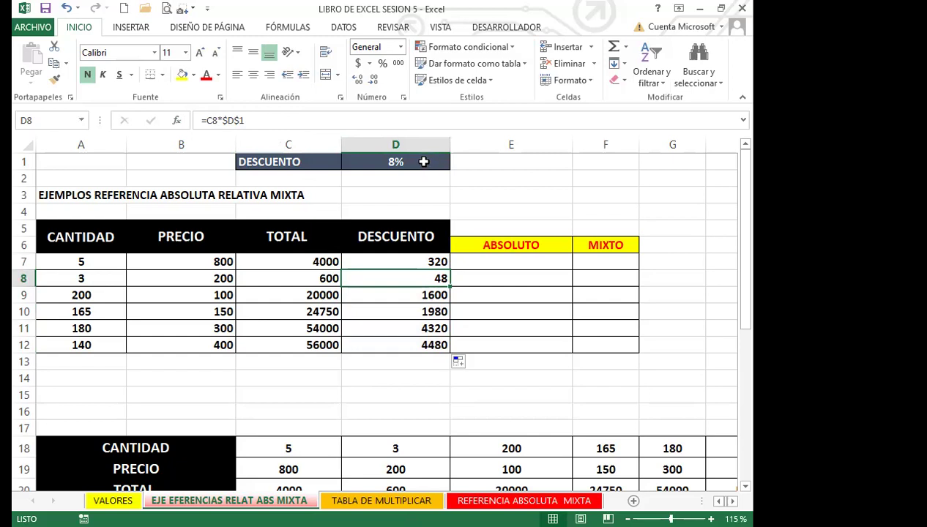
key("Down")
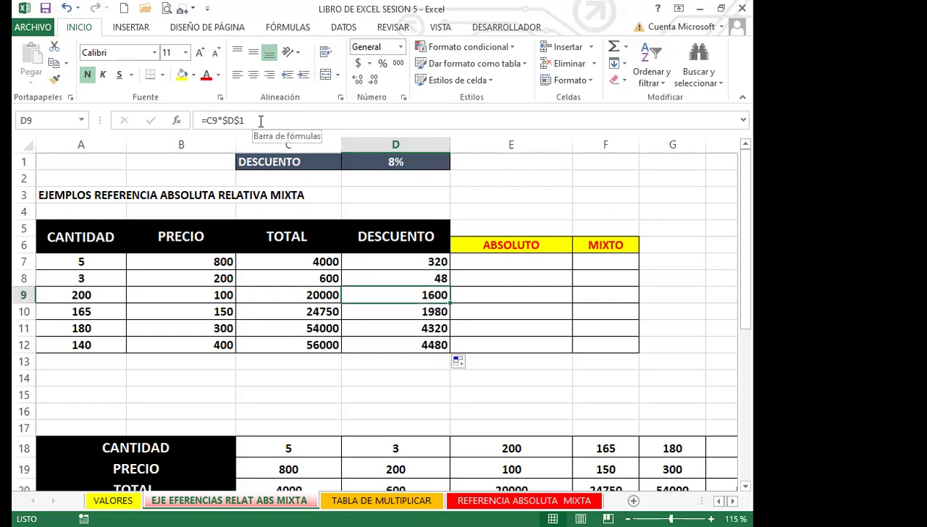
- Review the remaining DESCUENTO formulas in D10 through D12, then return to the one in D7
key("Down")
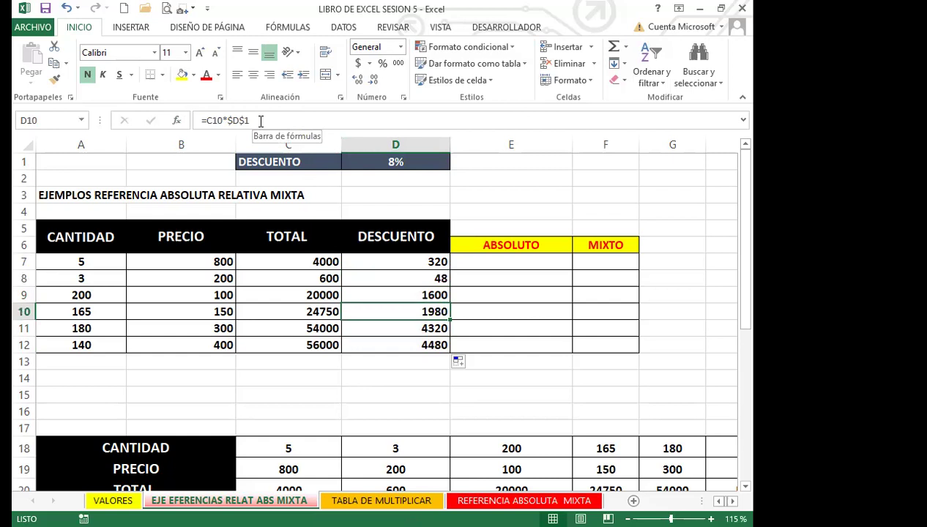
key("Down")
key("Down")
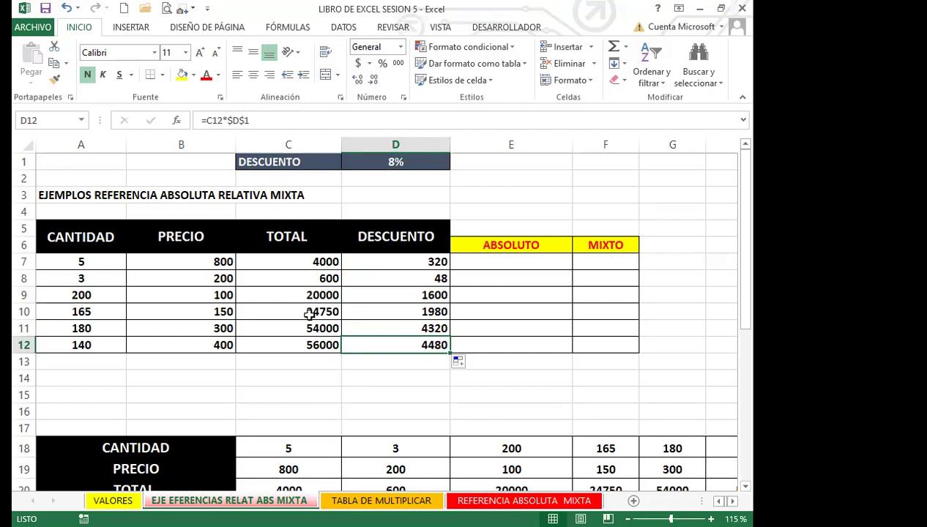
left_click(386, 261)
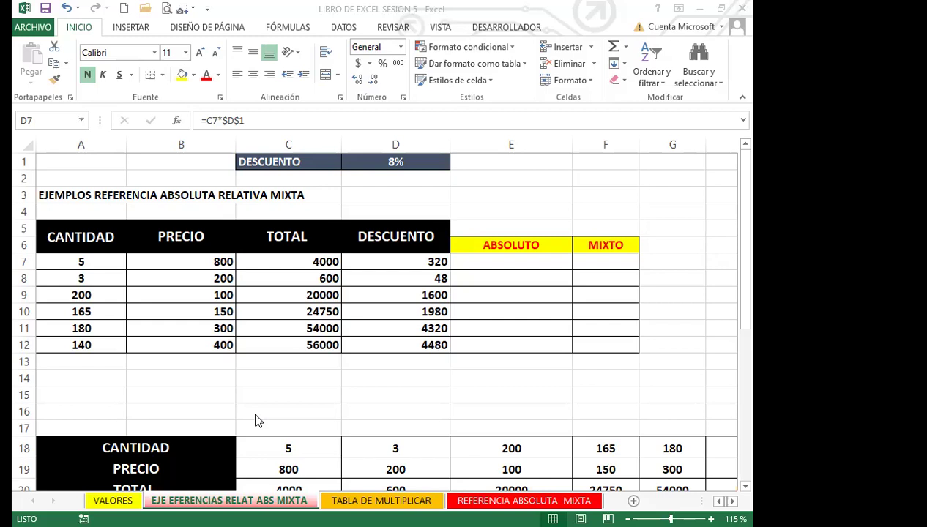
- Switch to the PowerPoint presentation and read the Referencia Mixta slide
left_click(489, 261)
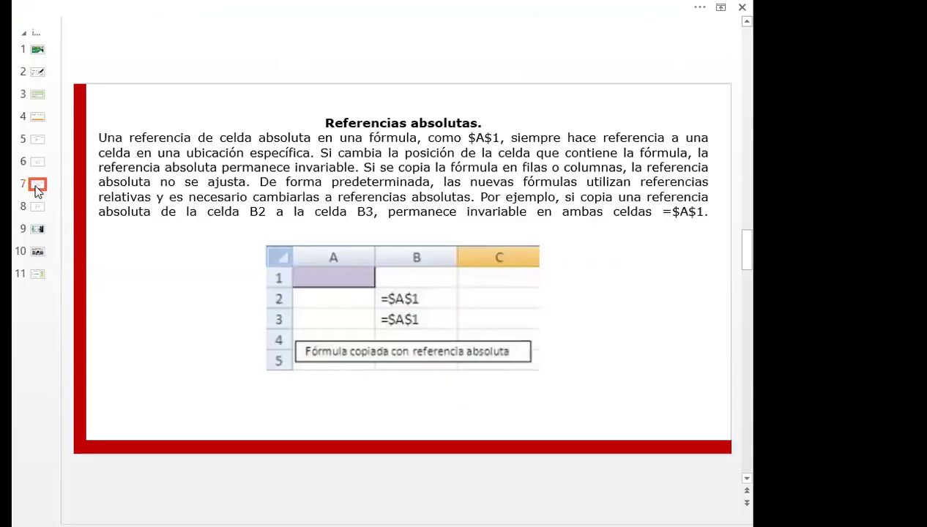
left_click(37, 187)
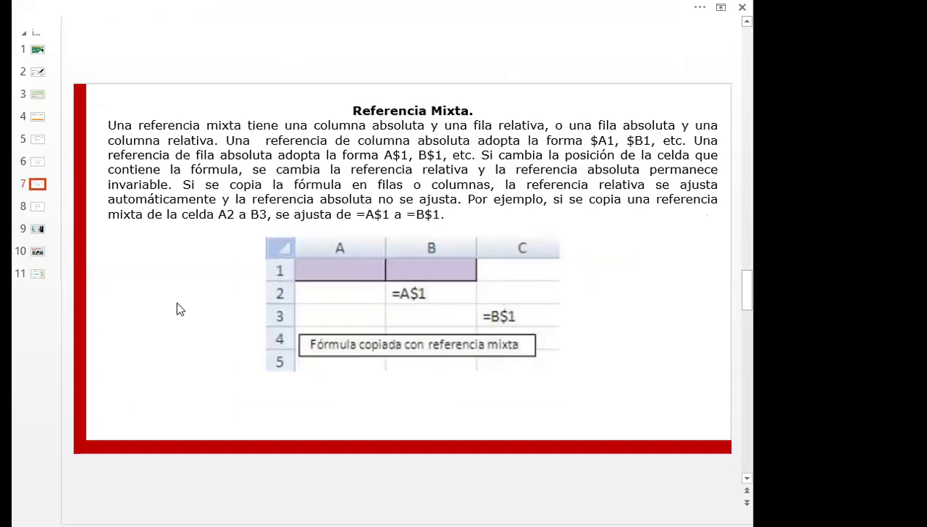
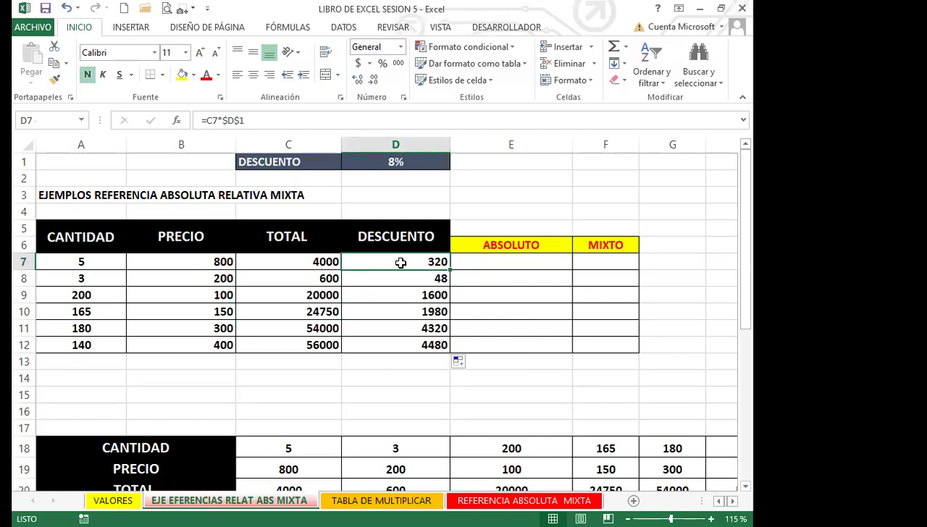
- In the Excel workbook, enter =C7*$D1 in MIXTO cell F7, fixing only the column of the discount reference
left_click(594, 262)
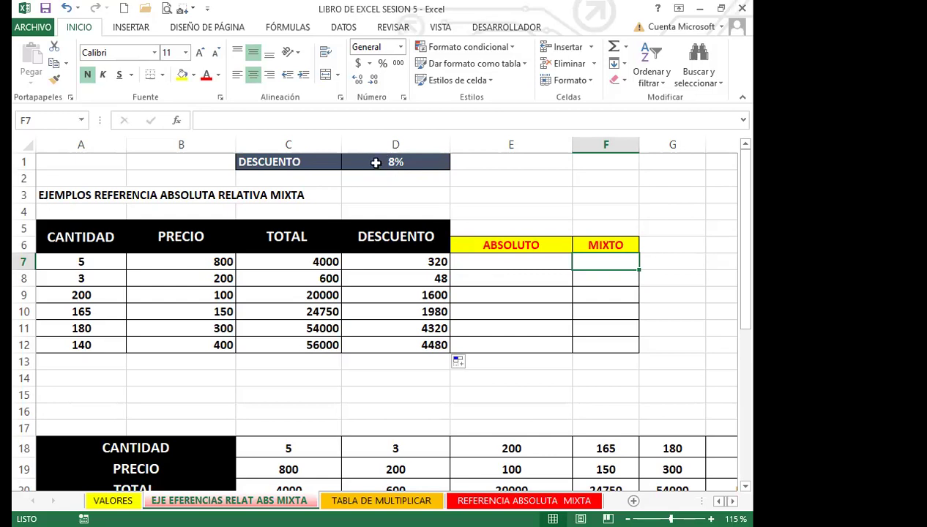
left_click(416, 162)
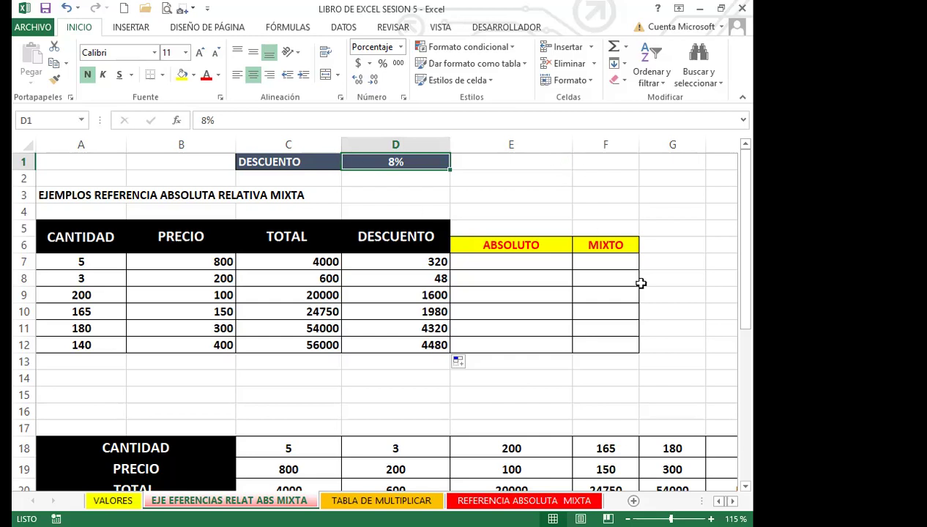
left_click(584, 261)
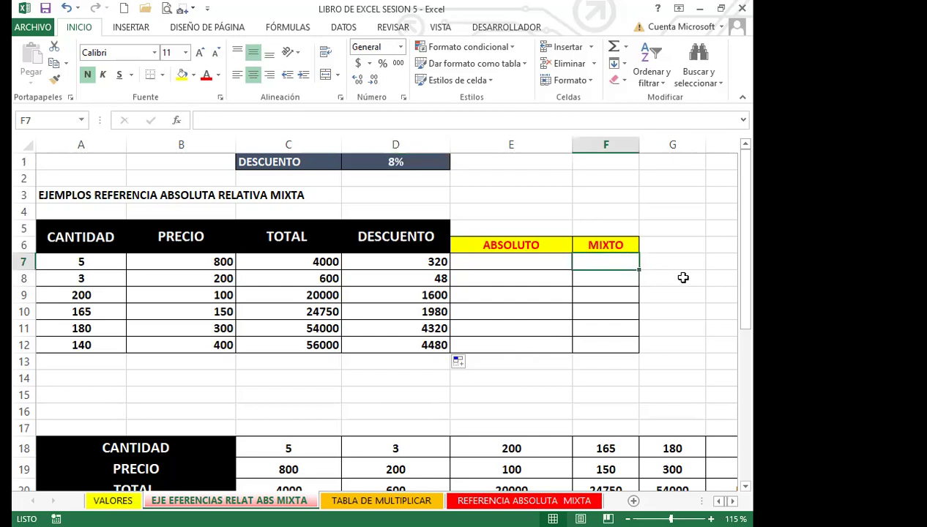
type("=")
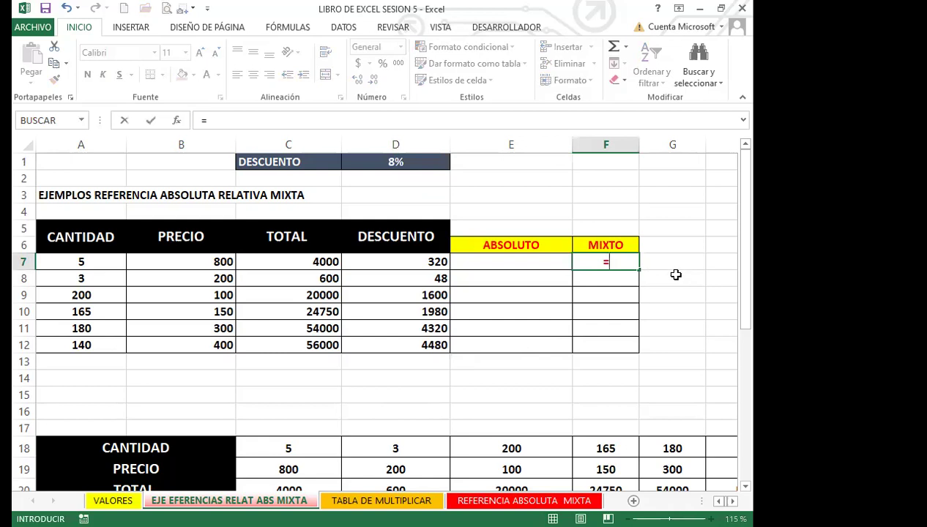
left_click(291, 263)
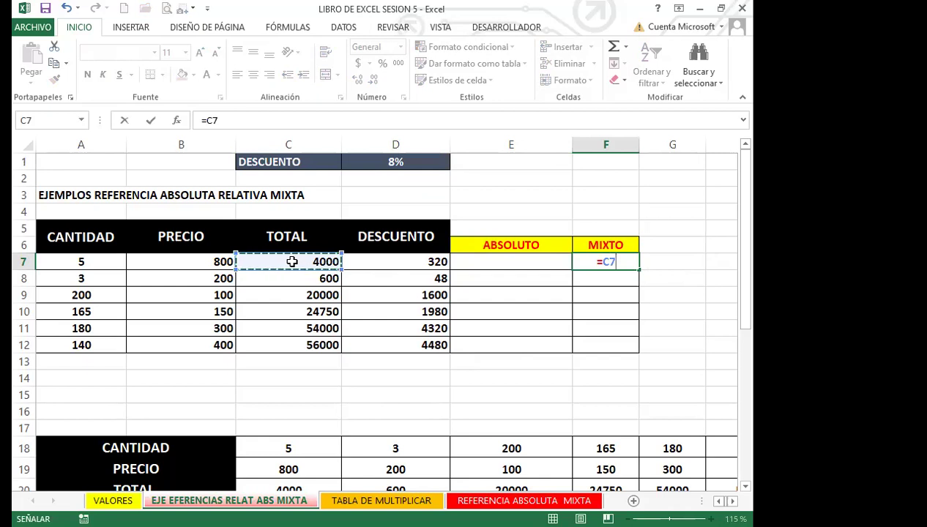
type("*")
left_click(388, 162)
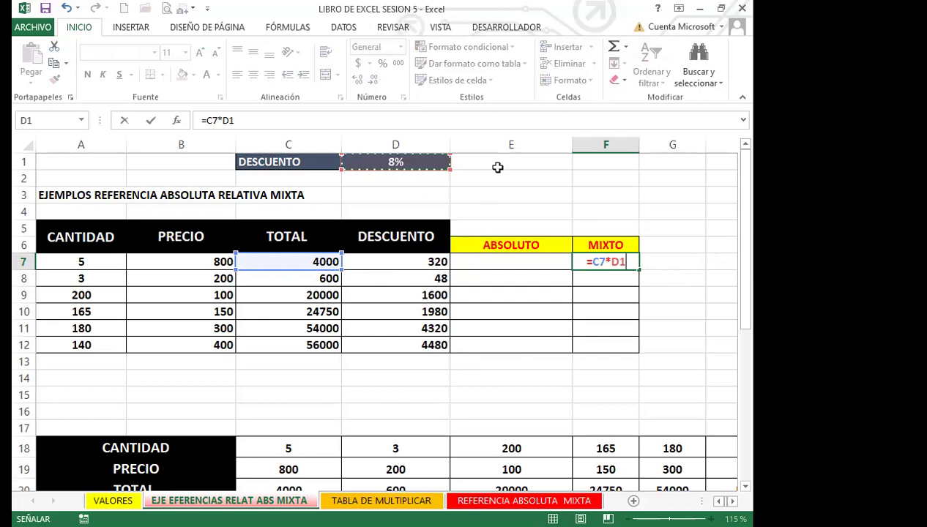
key("F4")
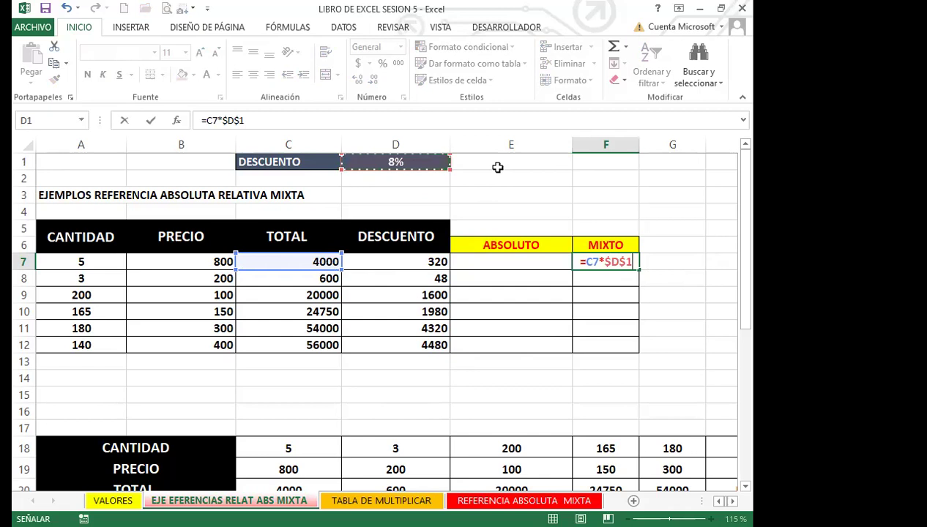
key("F4")
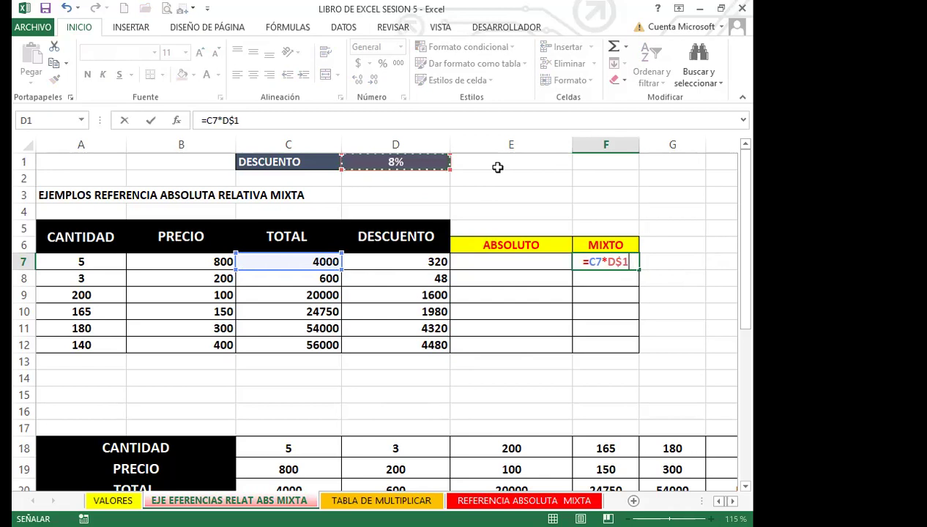
key("F4")
key("Return")
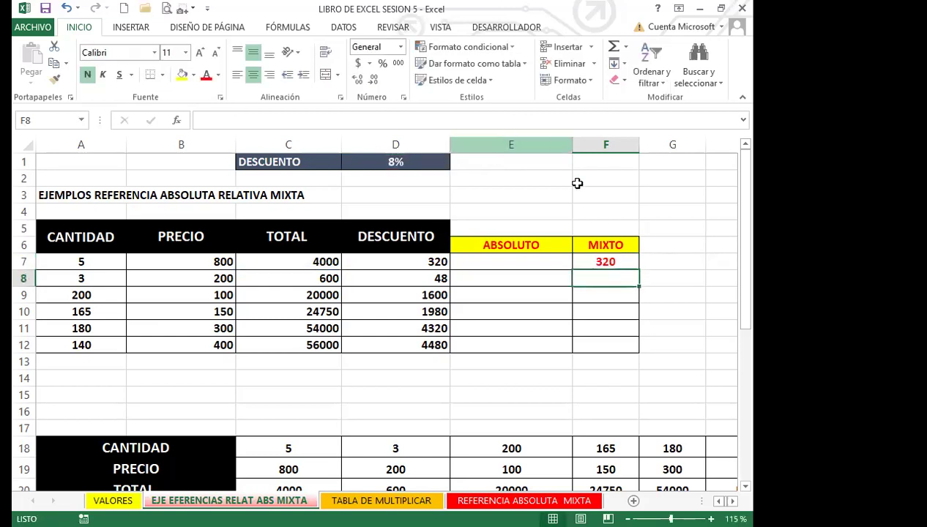
- Try to fill the column-absolute formula from MIXTO cell F7 down through F12
left_click(581, 262)
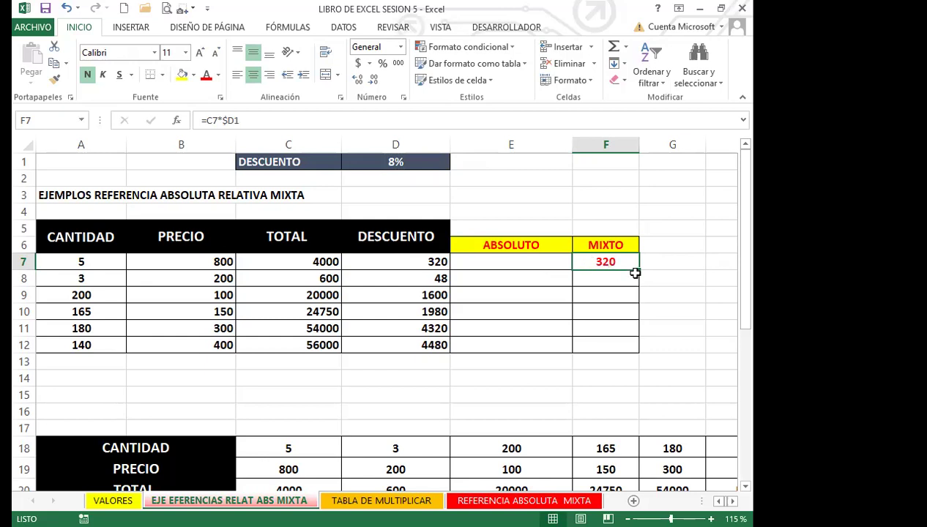
left_click_drag(638, 269, 636, 348)
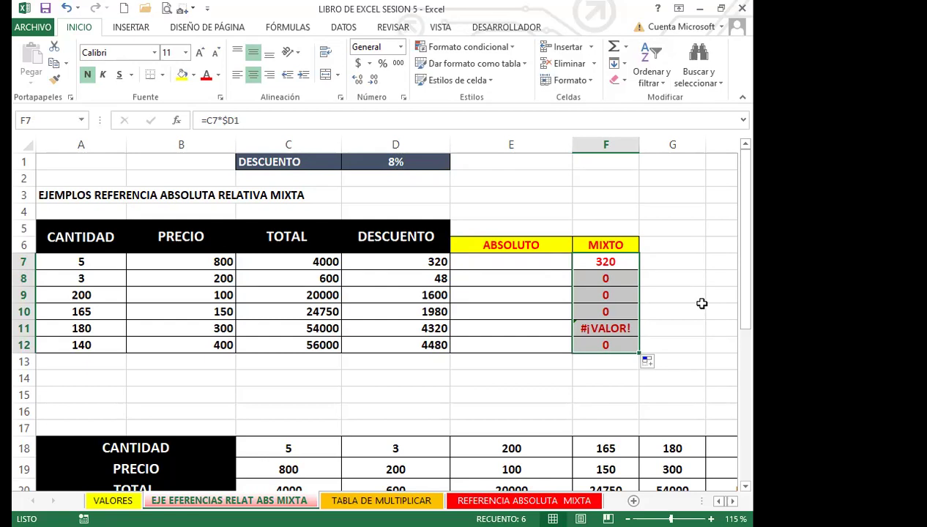
- Fix only row 1 in the discount reference so F7 reads =C7*D$1, and refill the formula down through F12
left_click(23, 159)
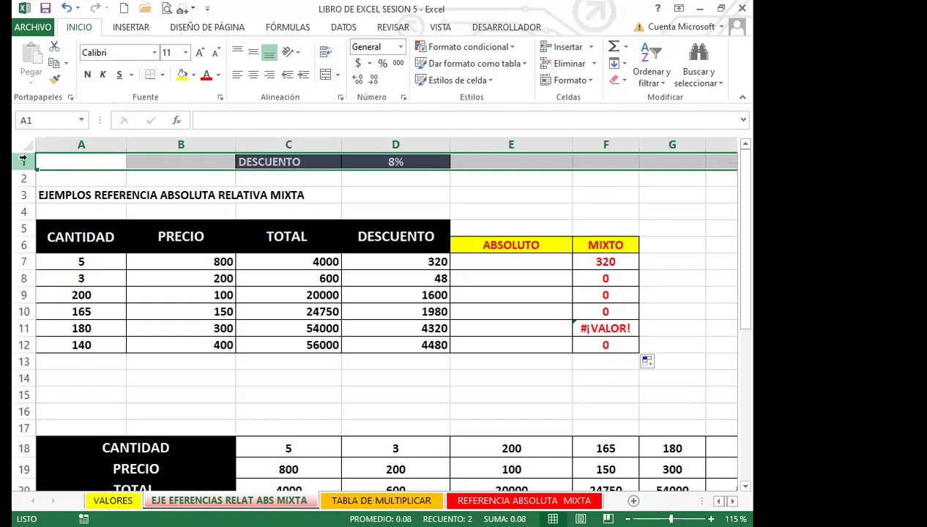
left_click(597, 263)
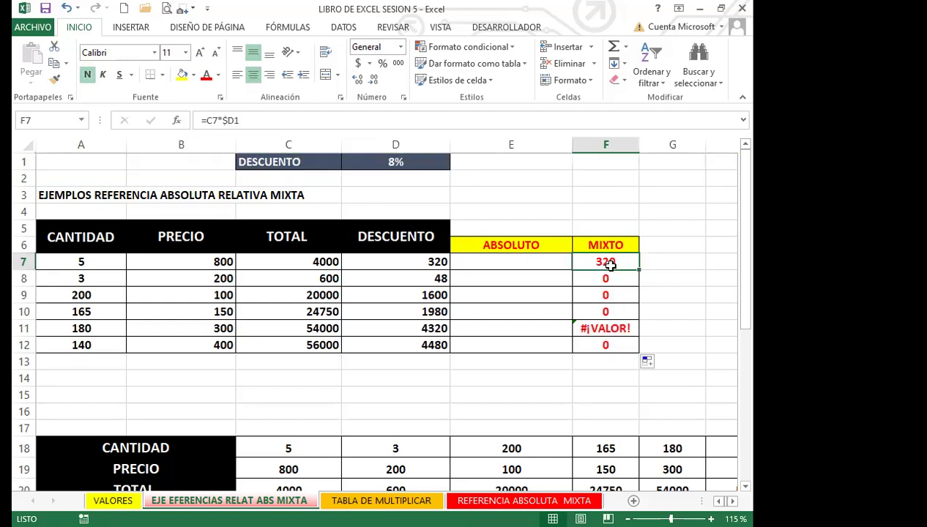
double_click(610, 266)
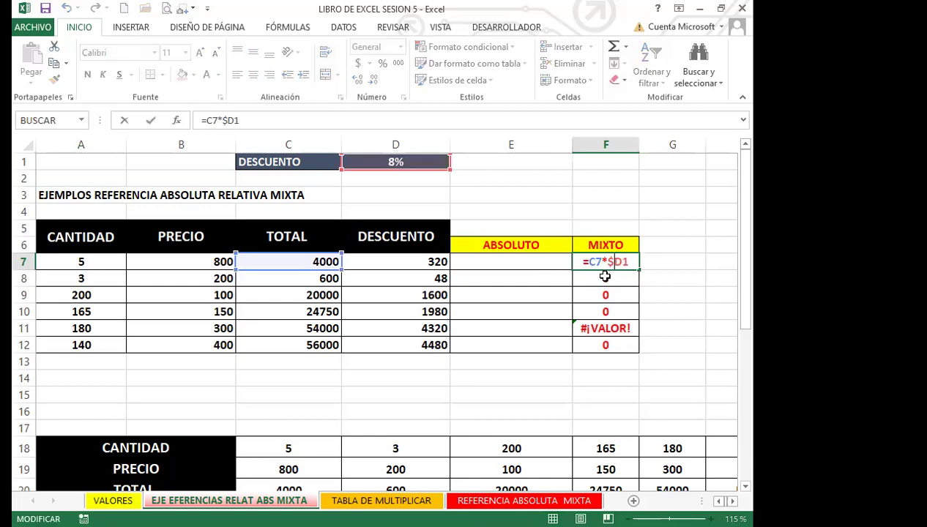
key("F4")
key("F4")
key("F4")
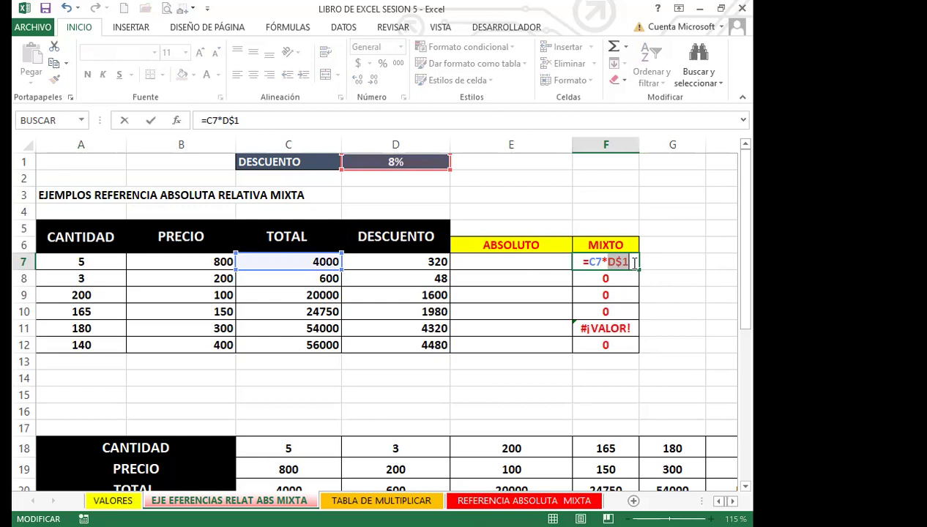
key("Return")
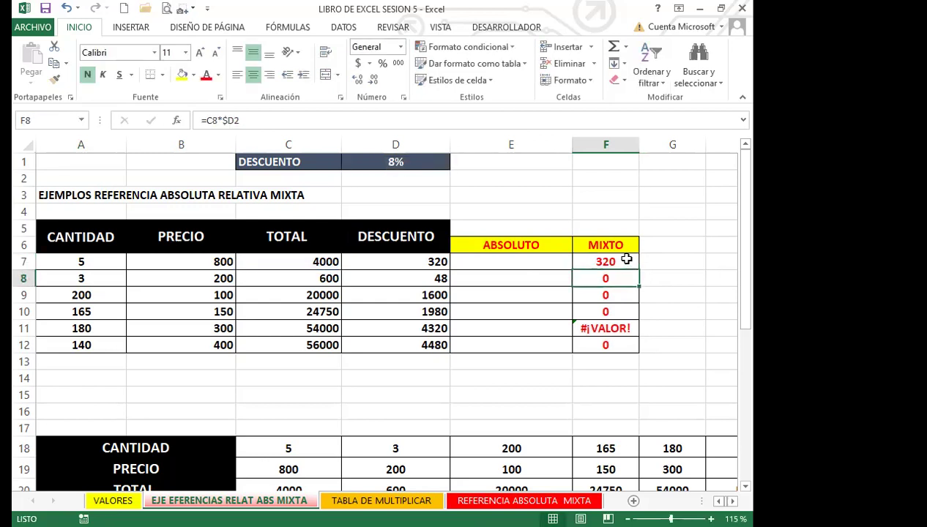
left_click(626, 259)
left_click_drag(639, 269, 640, 354)
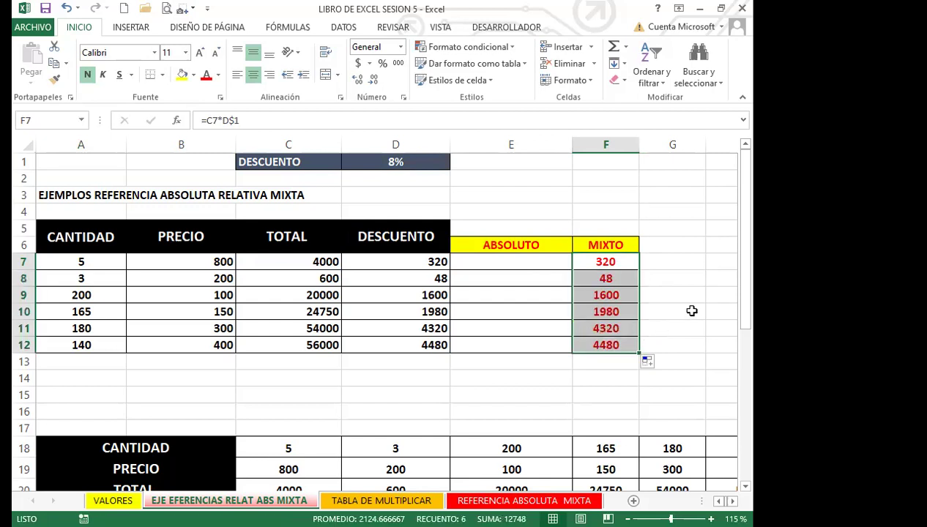
- Compare the DESCUENTO and MIXTO results, and check the row-absolute D$1 reference in the formulas from F7 to F12
left_click_drag(411, 266, 418, 343)
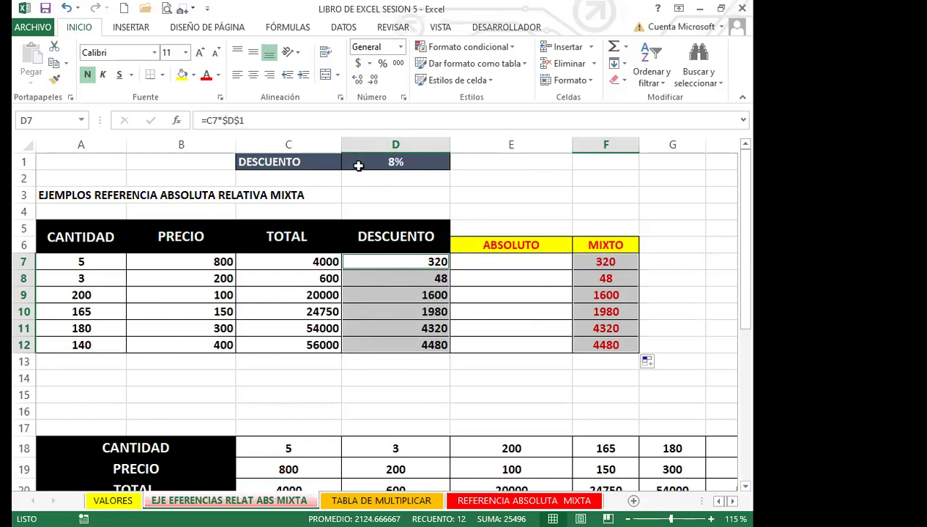
left_click(586, 262)
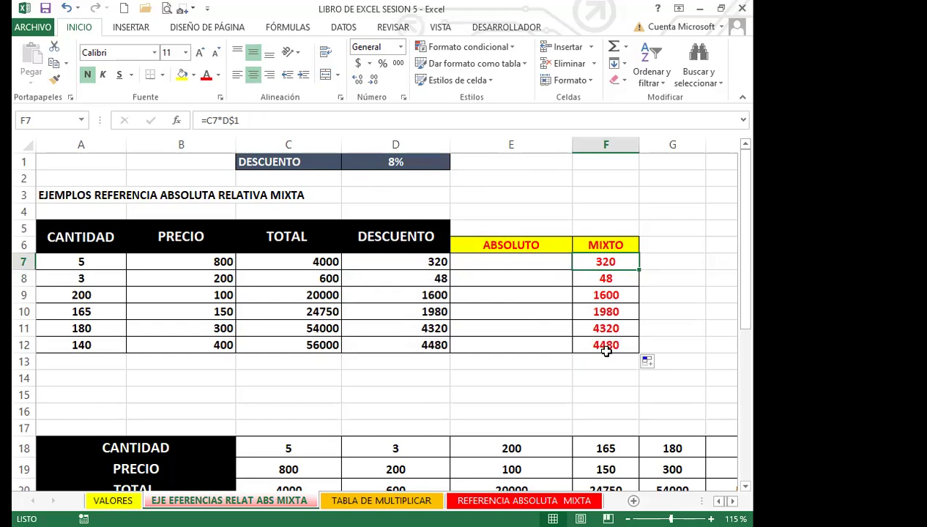
left_click(590, 282)
left_click(594, 295)
left_click(596, 311)
left_click(595, 327)
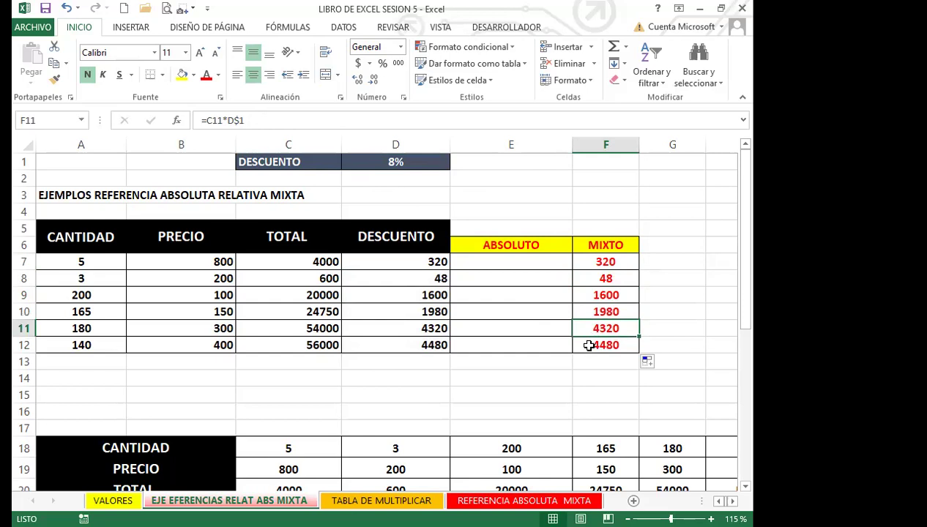
left_click(590, 344)
left_click(583, 262)
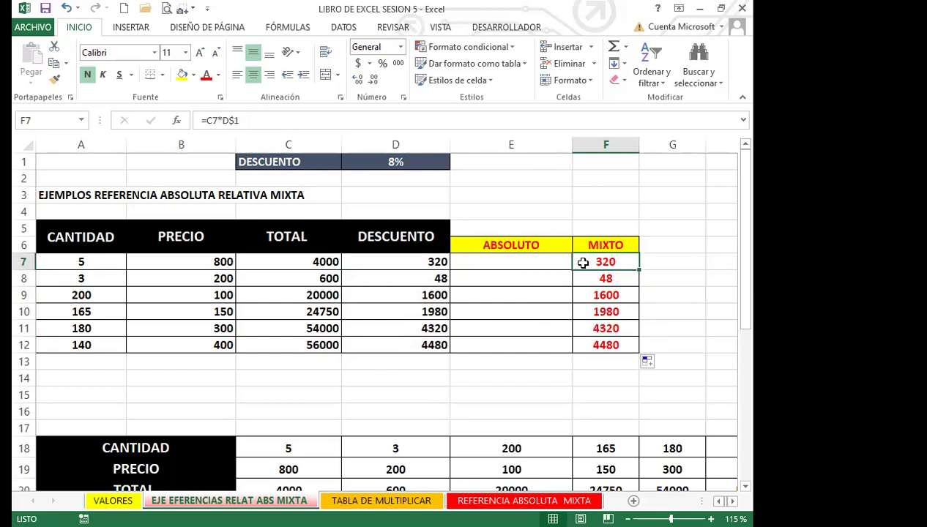
- Compare the absolute reference in DESCUENTO cell D7 with the mixed reference in MIXTO cell F7, both pointing to discount cell D1
left_click(419, 161)
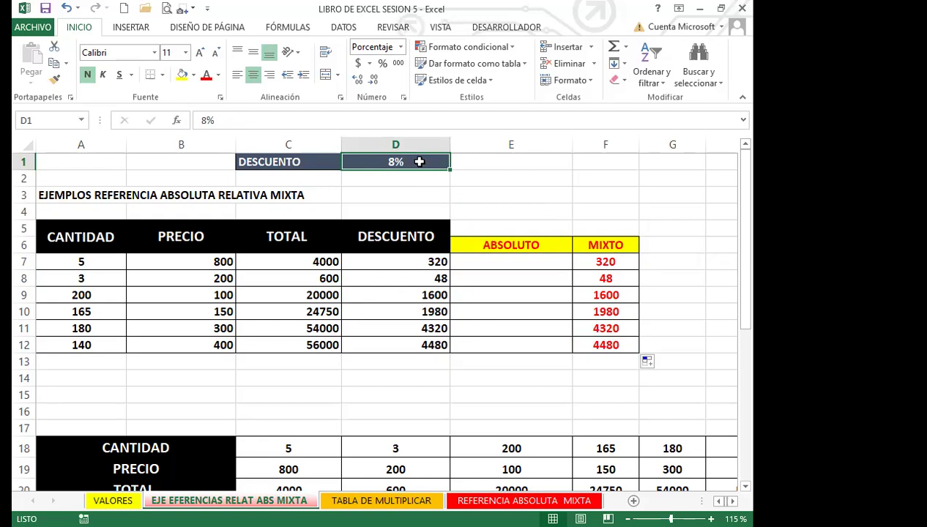
left_click(626, 261)
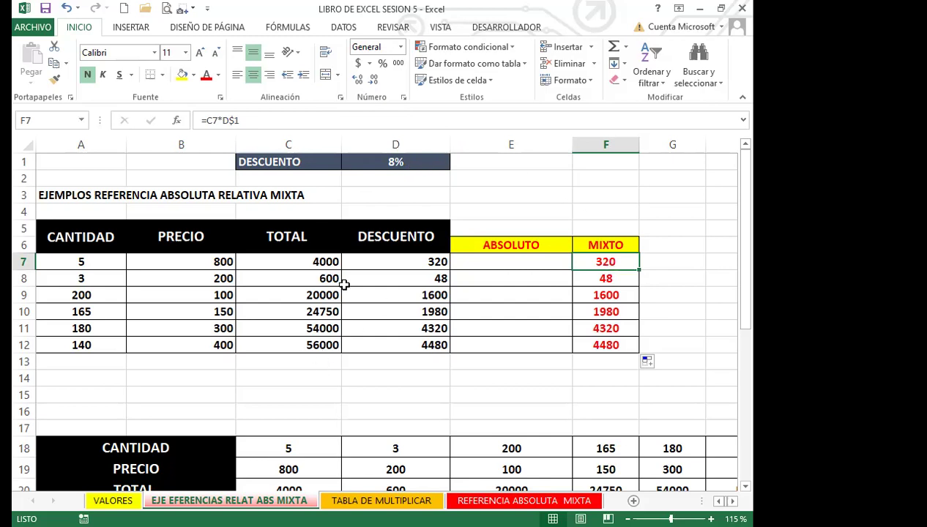
left_click(389, 260)
left_click(600, 261)
left_click(418, 262)
left_click(593, 262)
left_click(404, 262)
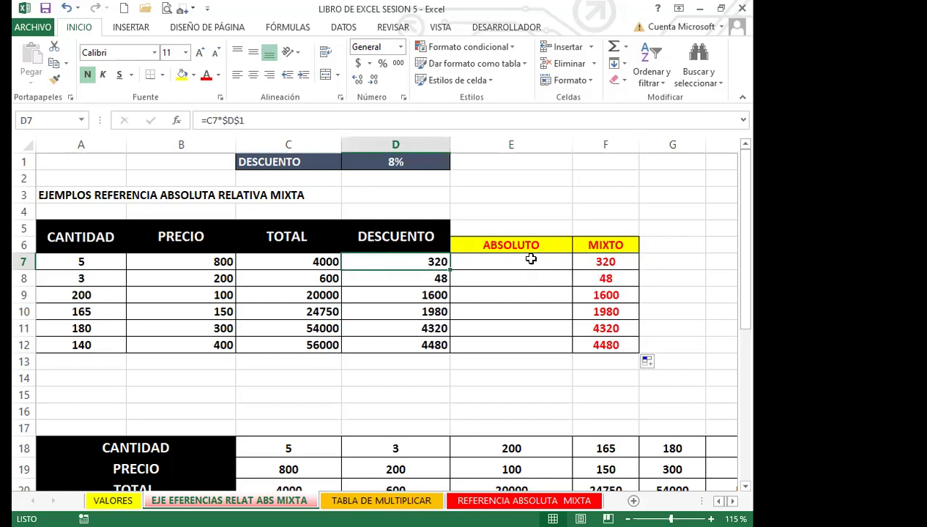
left_click(578, 264)
left_click(422, 268)
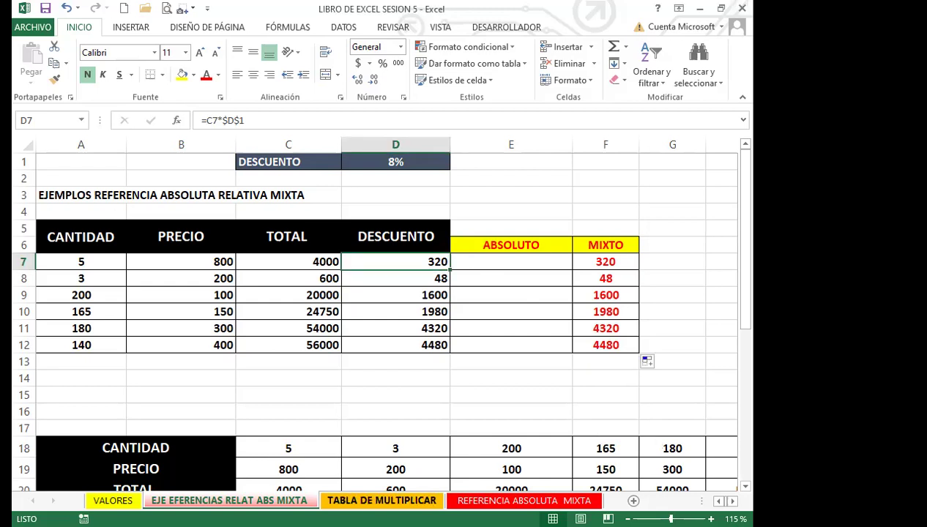
- Open the TABLA DE MULTIPLICAR sheet and clear cell B2 of the multiplication table
left_click(381, 501)
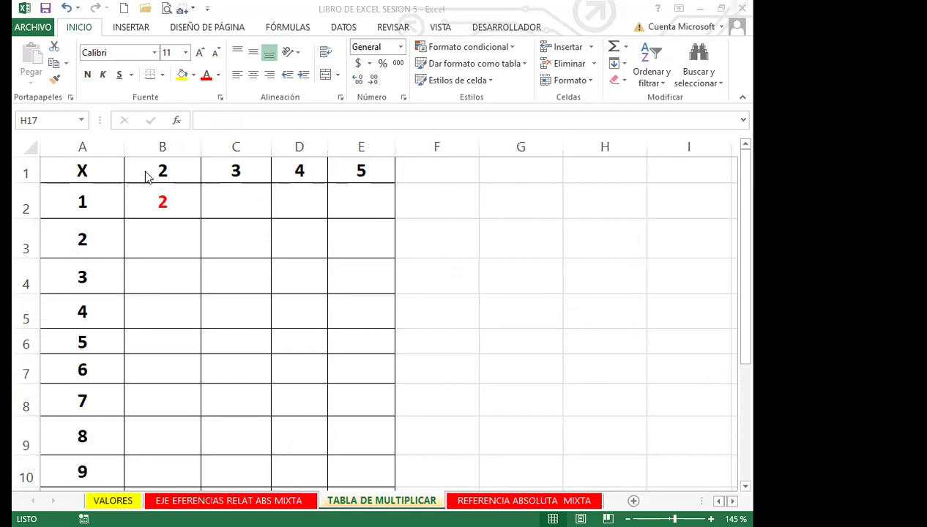
left_click(168, 246)
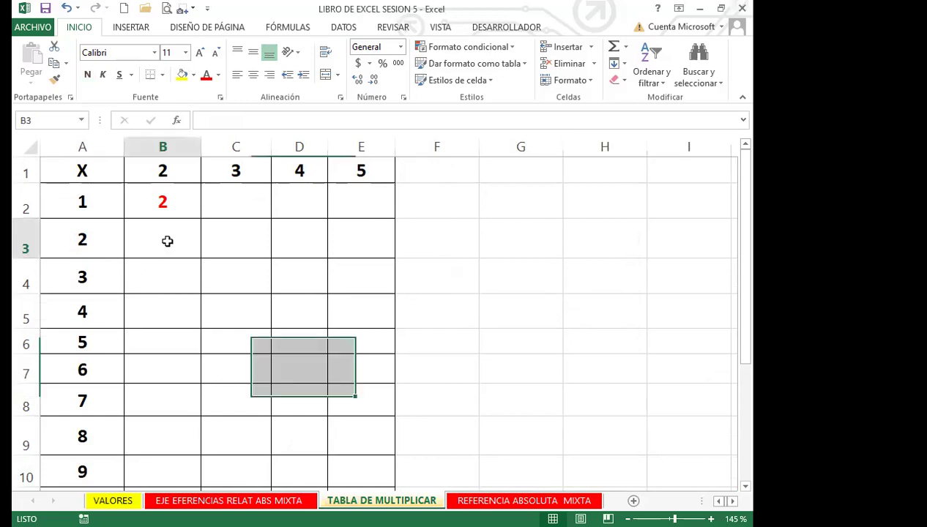
left_click(224, 207)
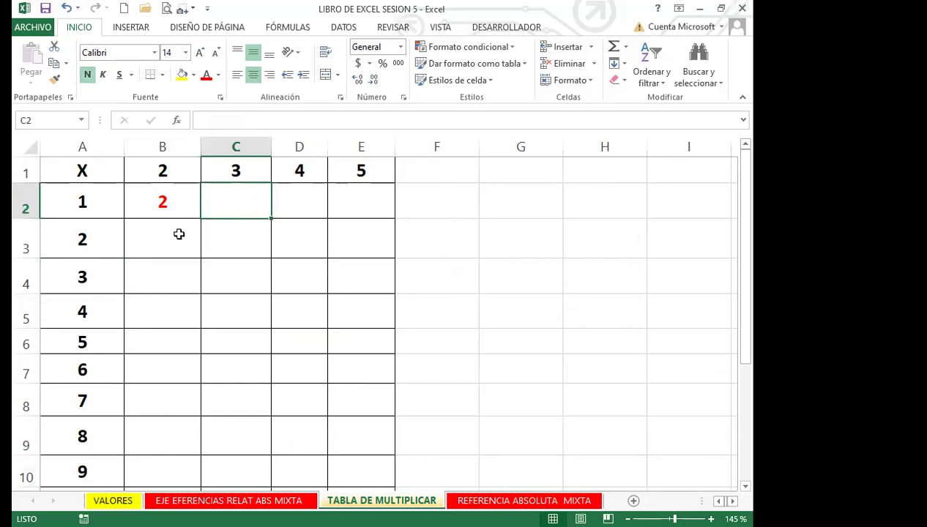
key("ctrl+z")
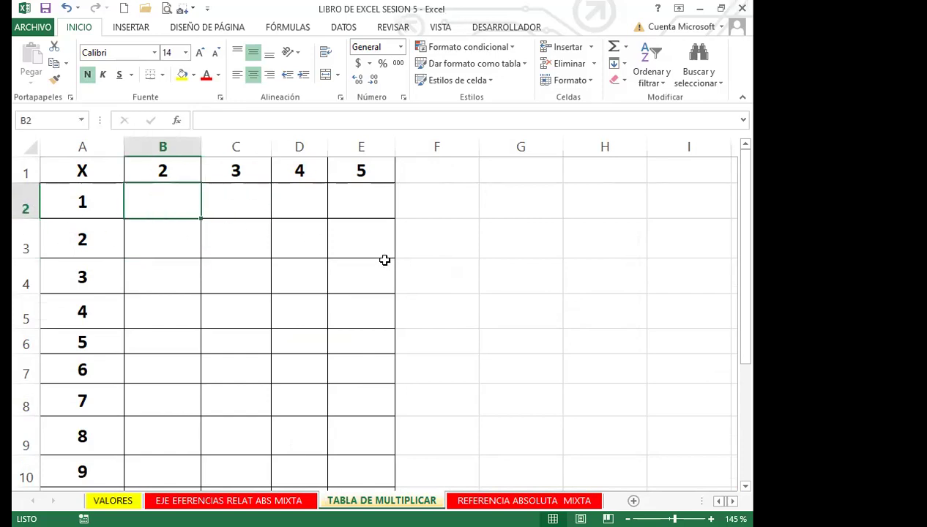
- Examine the multipliers in header cells B1 to E1 of the multiplication table
left_click(176, 249)
left_click(173, 195)
left_click(166, 168)
left_click(238, 172)
left_click(296, 171)
left_click(352, 172)
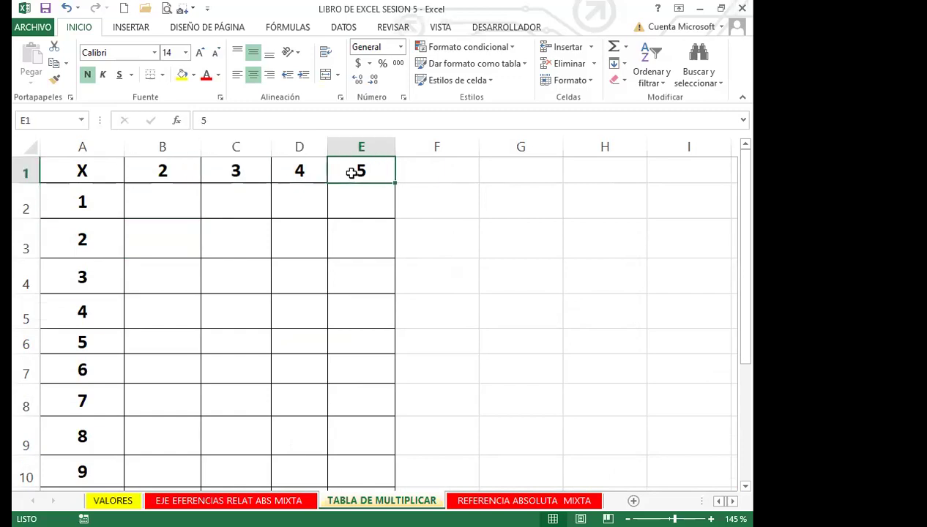
left_click(162, 169)
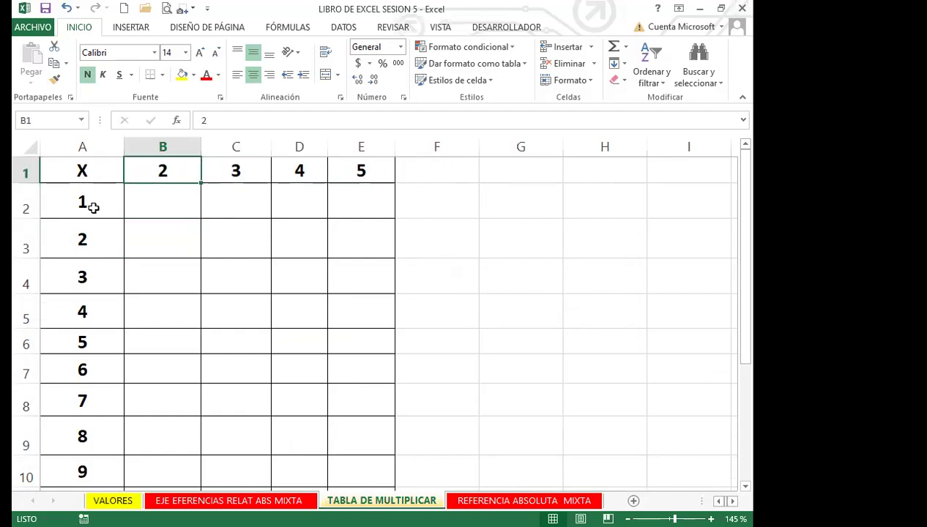
- Collapse the ribbon to make room for the whole multiplication table down to row 11
scroll(101, 436, "down", 3)
scroll(95, 399, "up", 2)
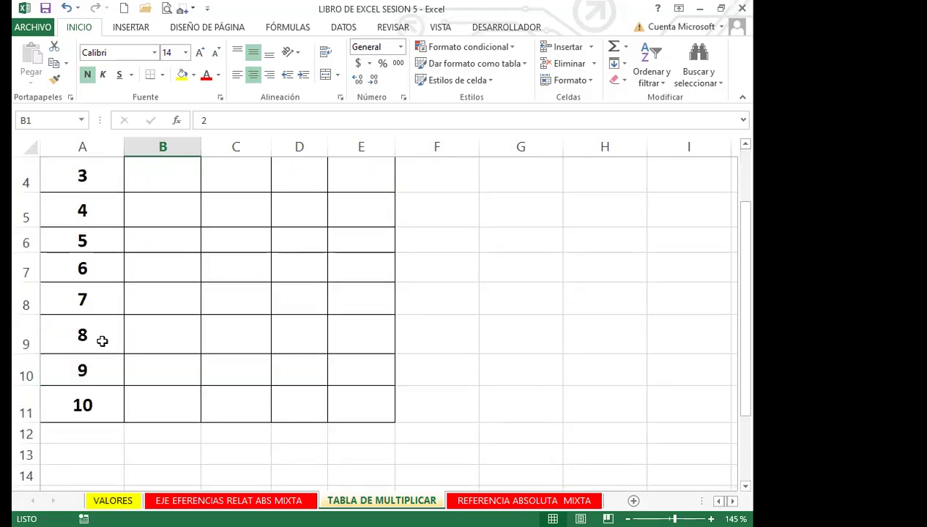
double_click(77, 28)
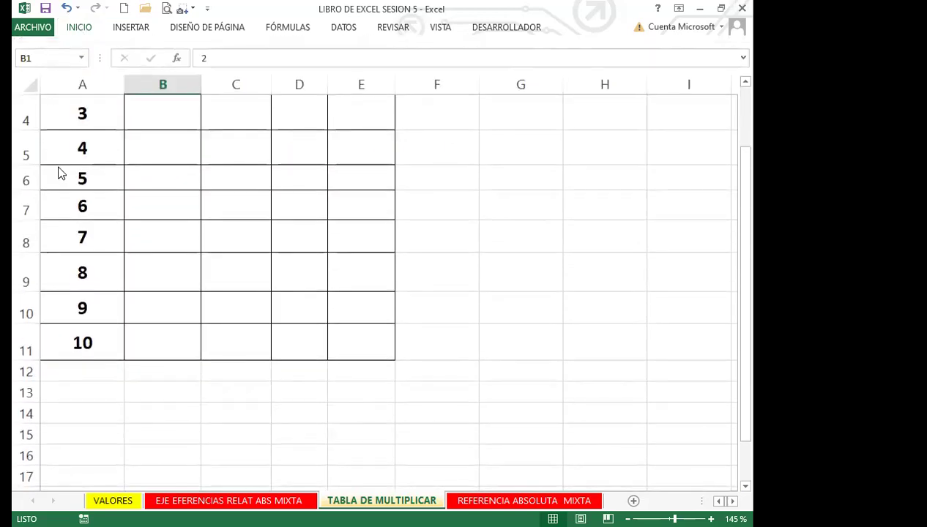
scroll(61, 173, "up", 1)
- Try the fully relative formula =B1*A2 in B2, filled down through B11, and clear the filled range
left_click(158, 143)
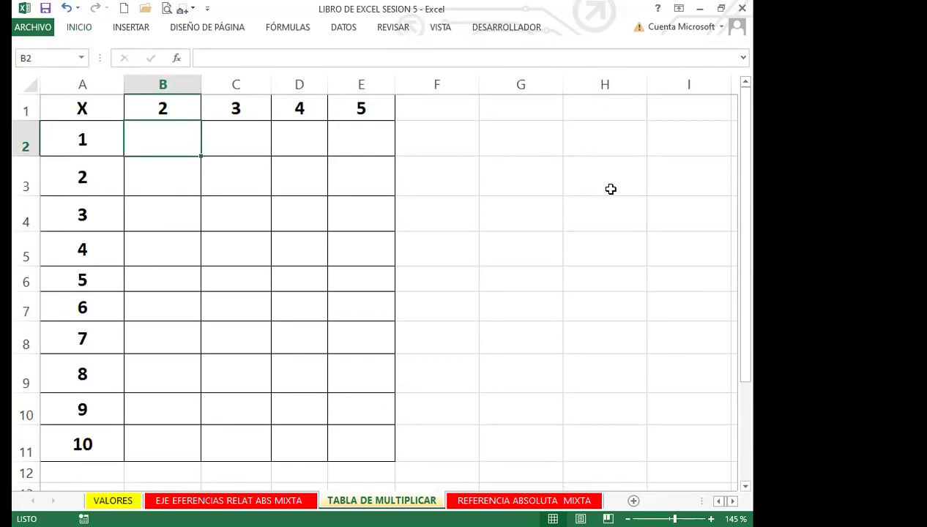
type("=")
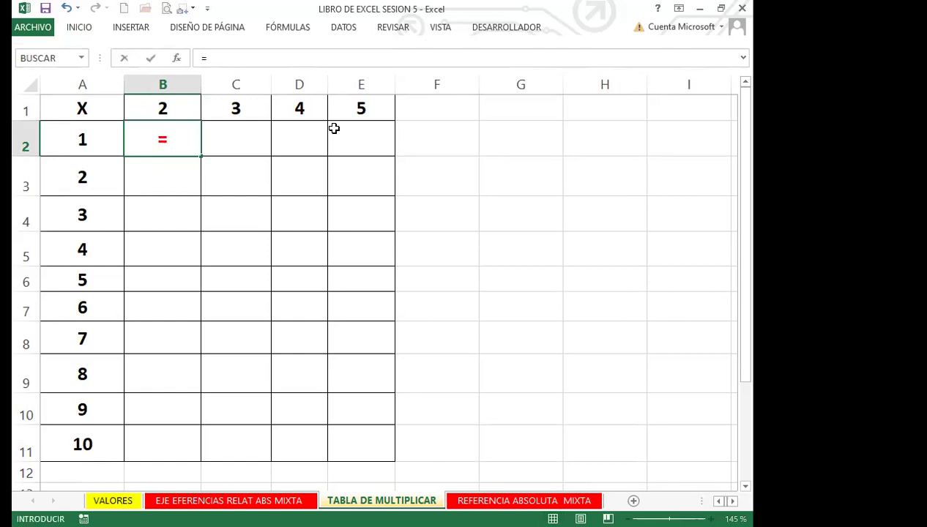
left_click(175, 106)
type("*")
left_click(97, 139)
key("Return")
key("Up")
left_click_drag(201, 156, 199, 449)
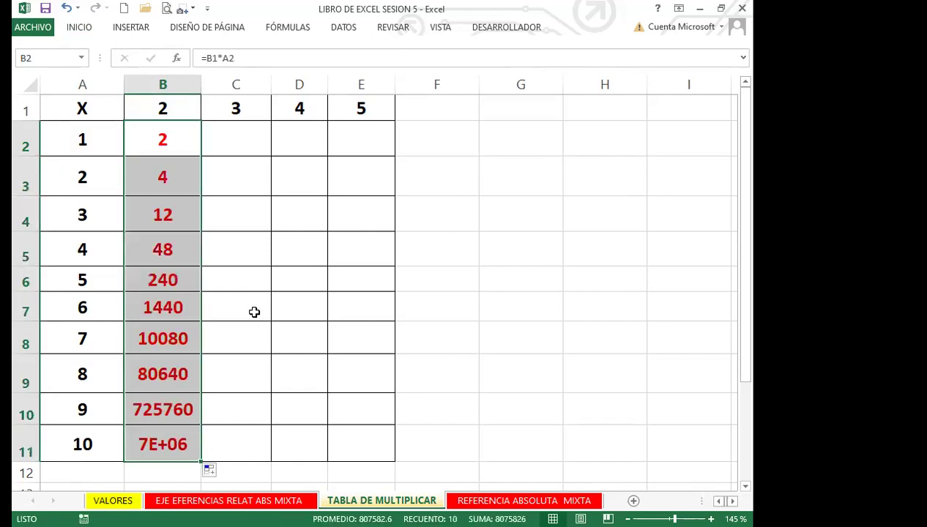
key("Delete")
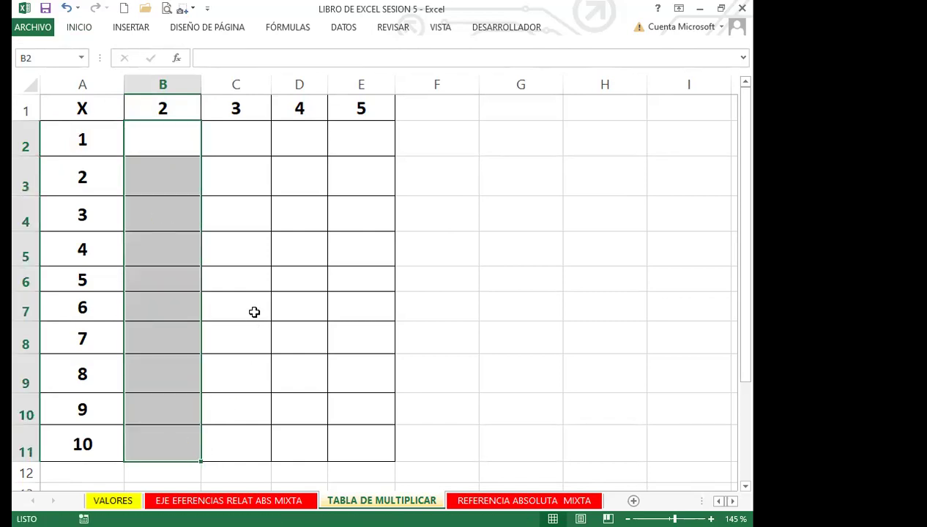
- Enter =$B$1*A2 in B2 with an absolute reference to the header, and fill it down through B11
left_click(170, 143)
type("=")
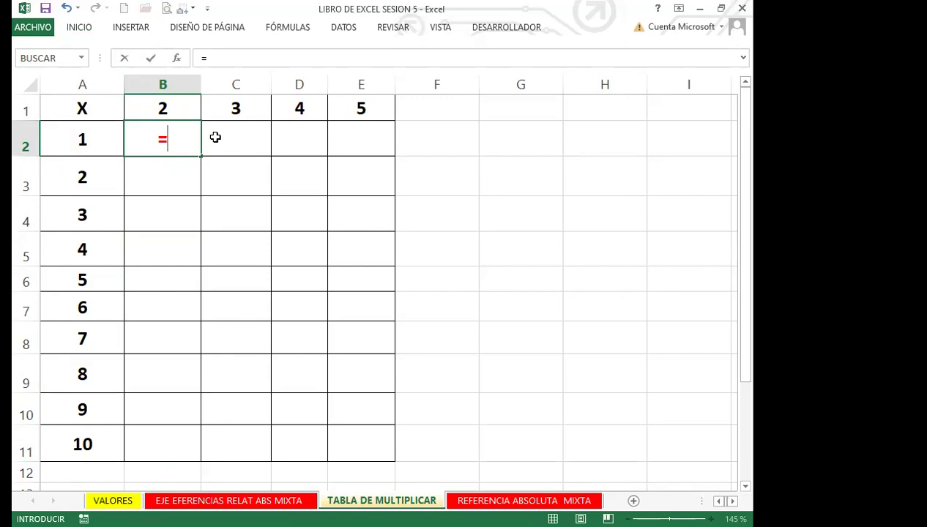
left_click(164, 111)
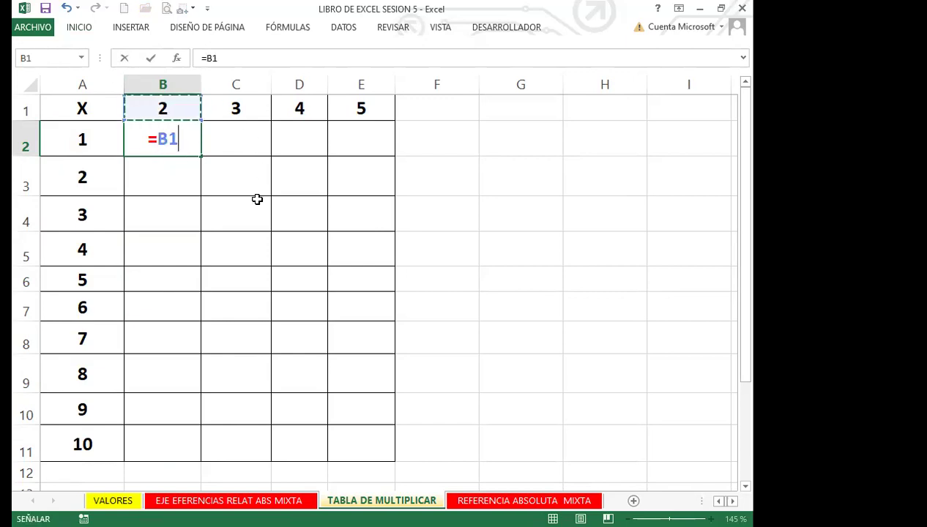
key("F5")
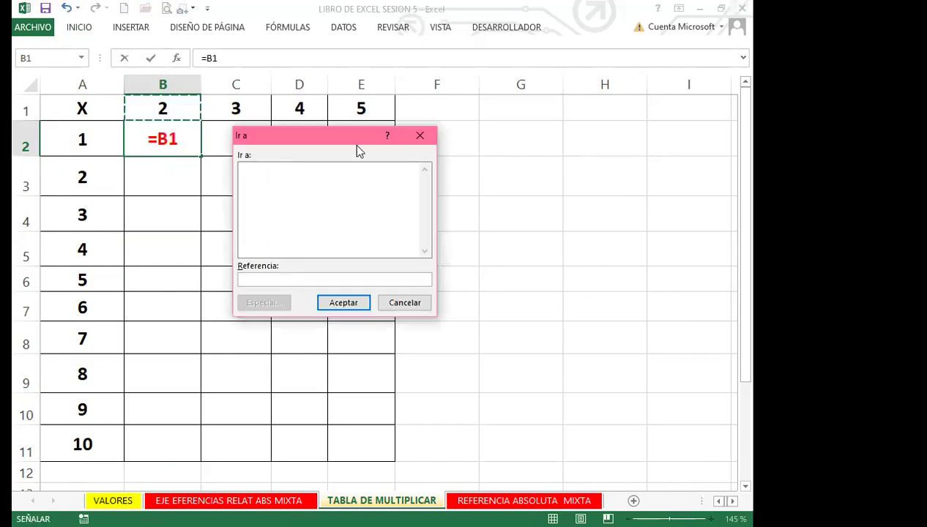
left_click(421, 134)
key("F4")
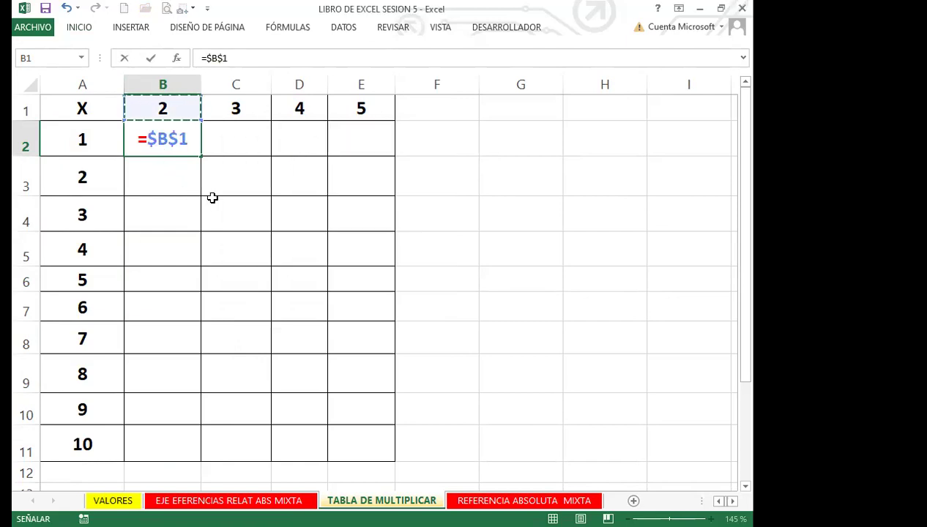
type("*")
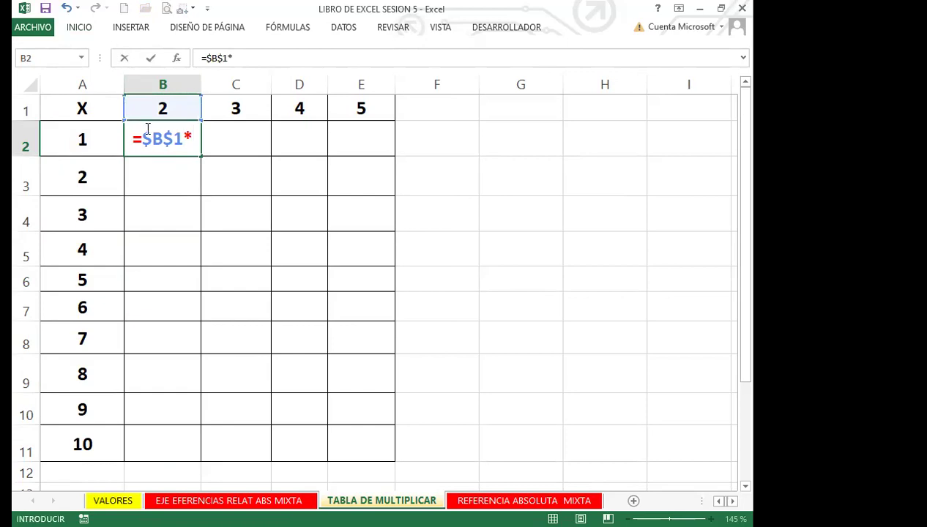
left_click(77, 138)
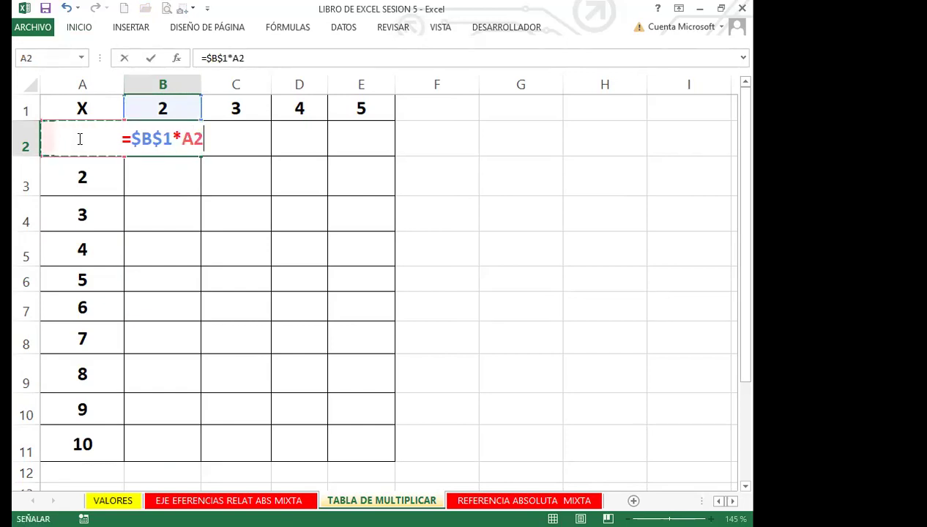
key("Return")
left_click(160, 139)
left_click_drag(201, 156, 195, 441)
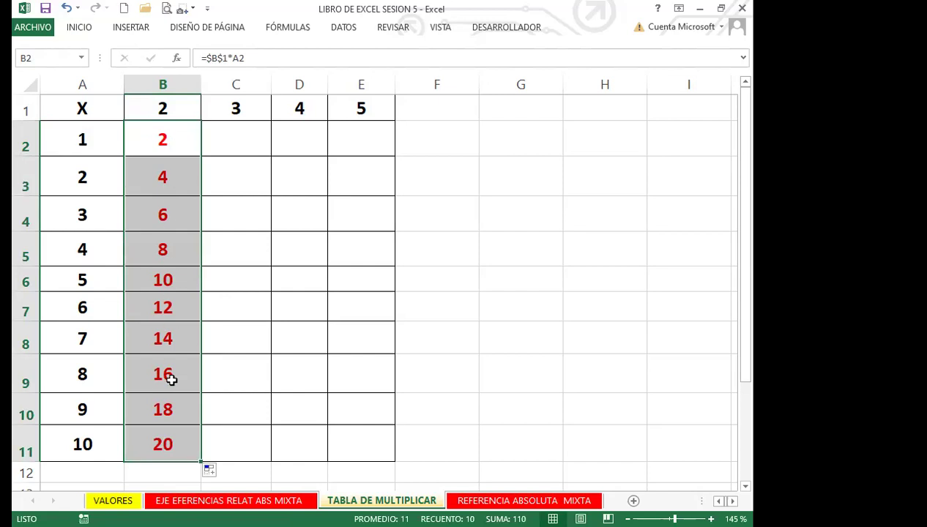
left_click(170, 444)
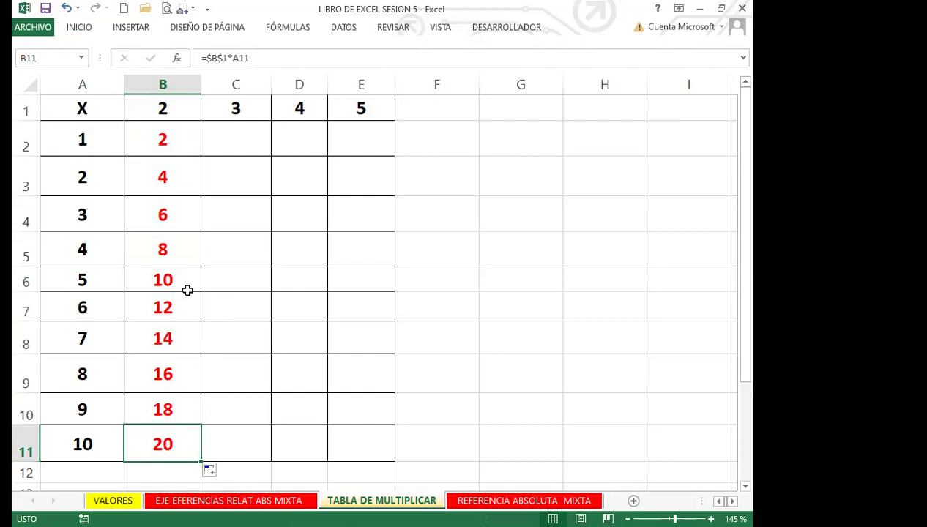
- Enter =$C$1*A2 in C2 with an absolute header reference, and fill it down through C11
left_click(244, 145)
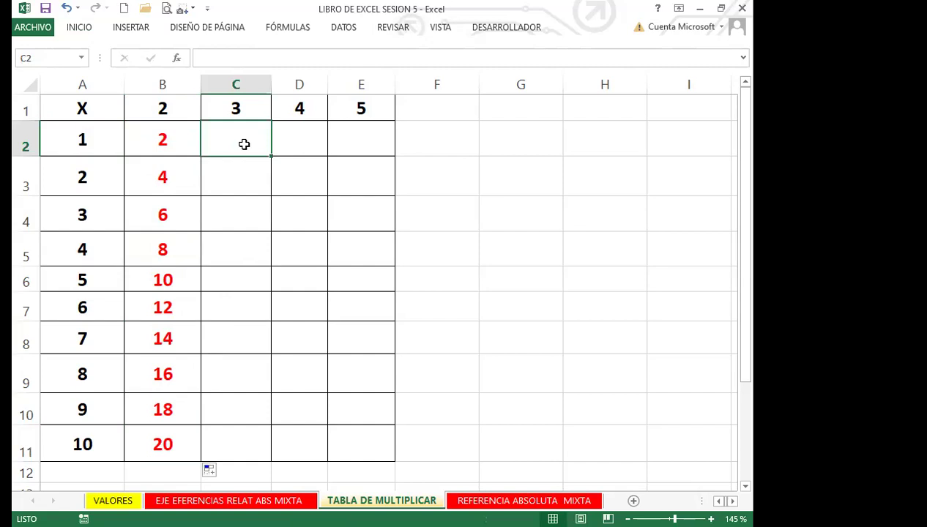
type("=")
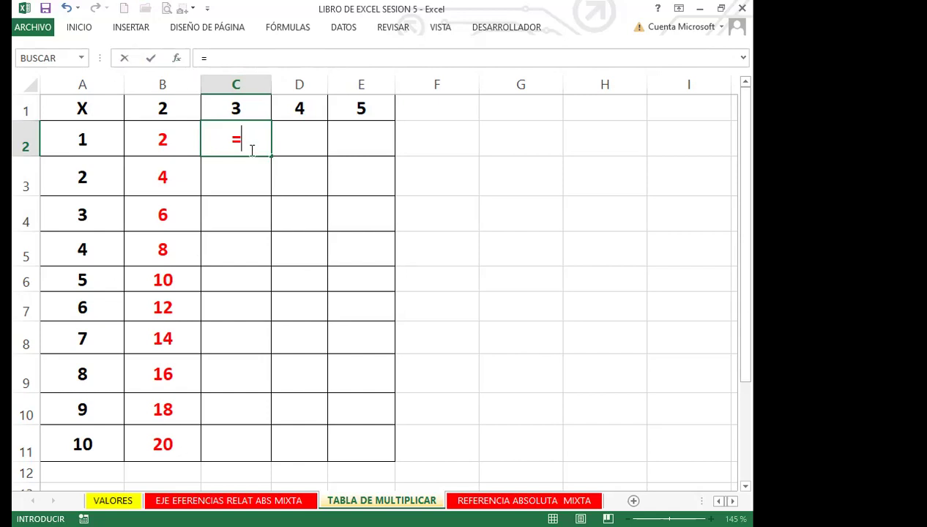
left_click(248, 108)
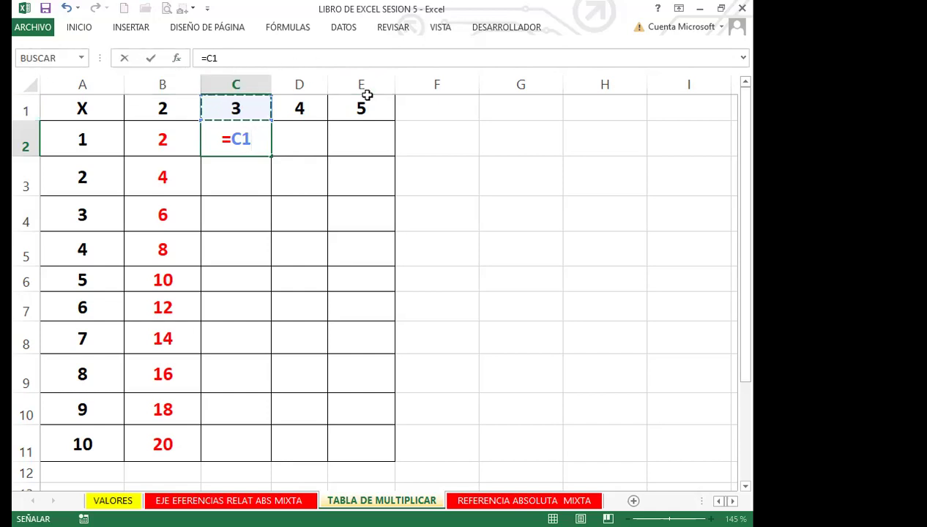
key("F4")
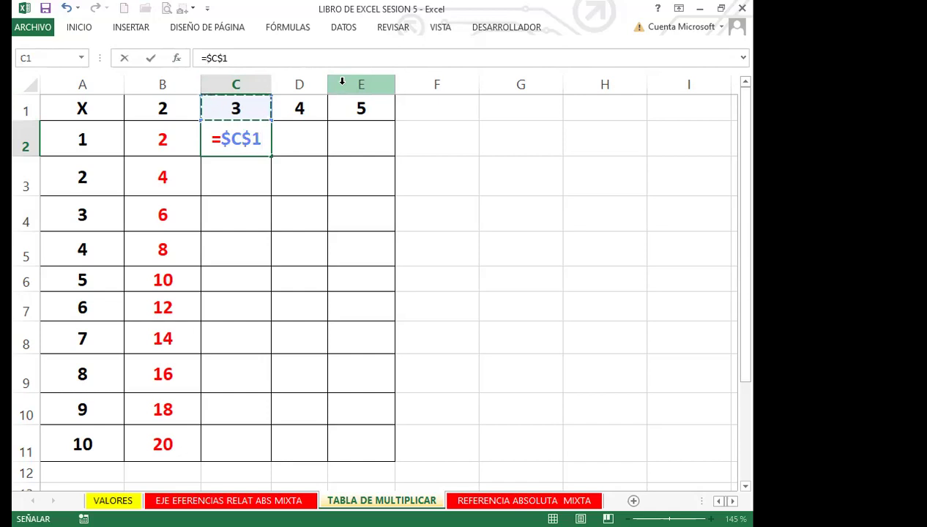
type("*")
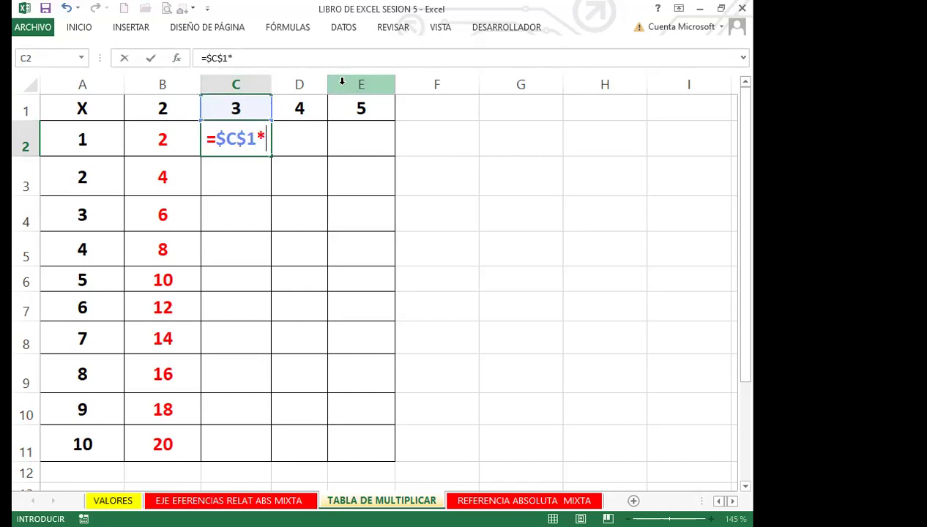
left_click(87, 139)
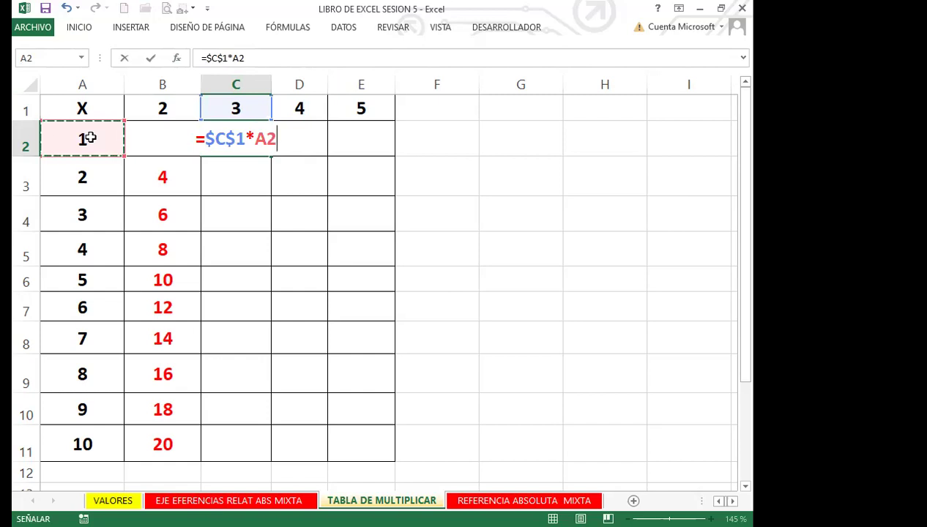
key("Return")
left_click(221, 139)
left_click_drag(271, 156, 258, 456)
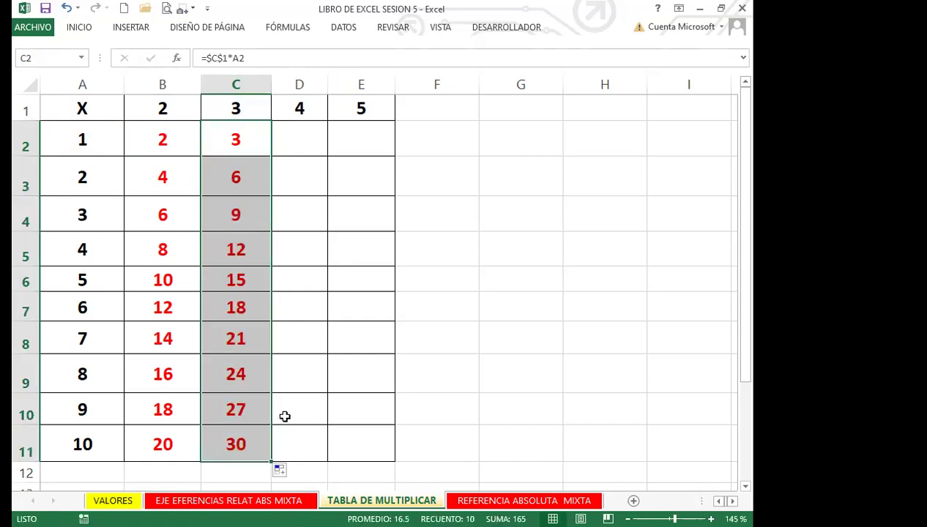
- Enter =D$1*A2 in D2, fixing only the header's row, and fill the mixed-reference formula down through D11
left_click(306, 145)
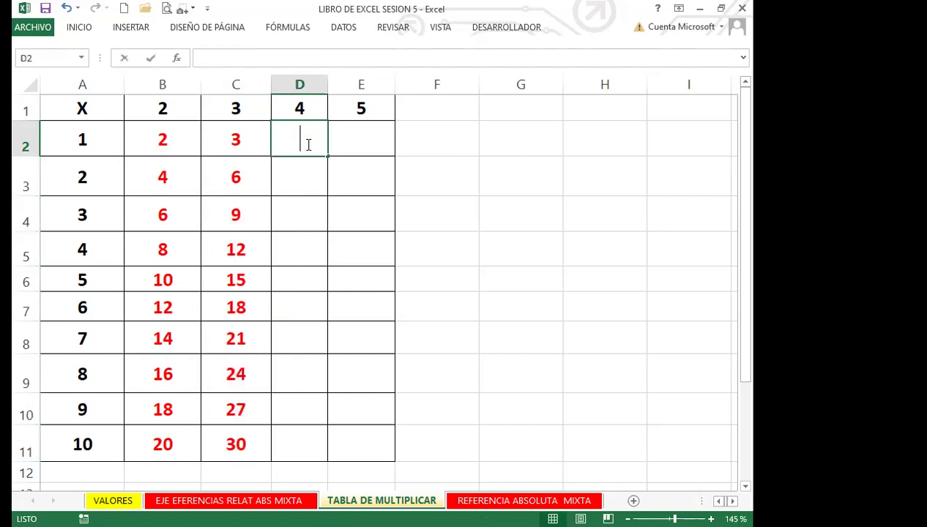
type("=")
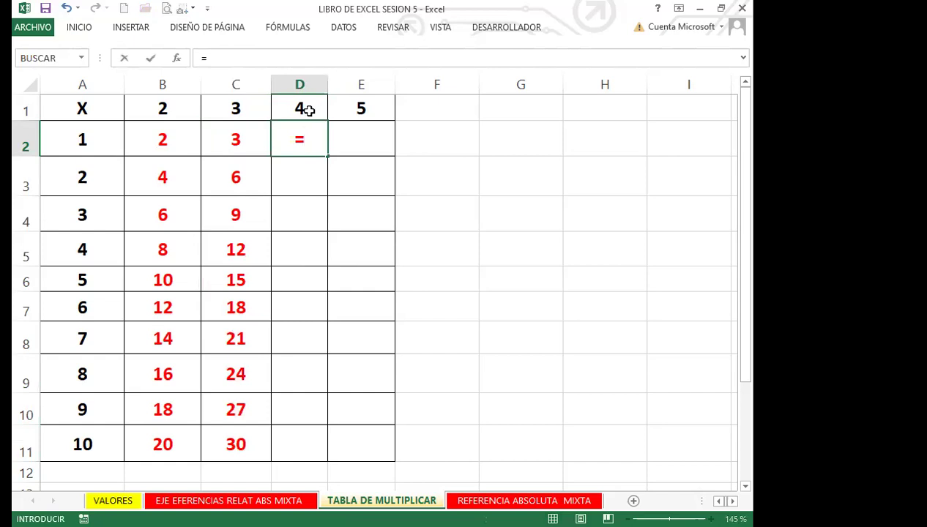
left_click(313, 109)
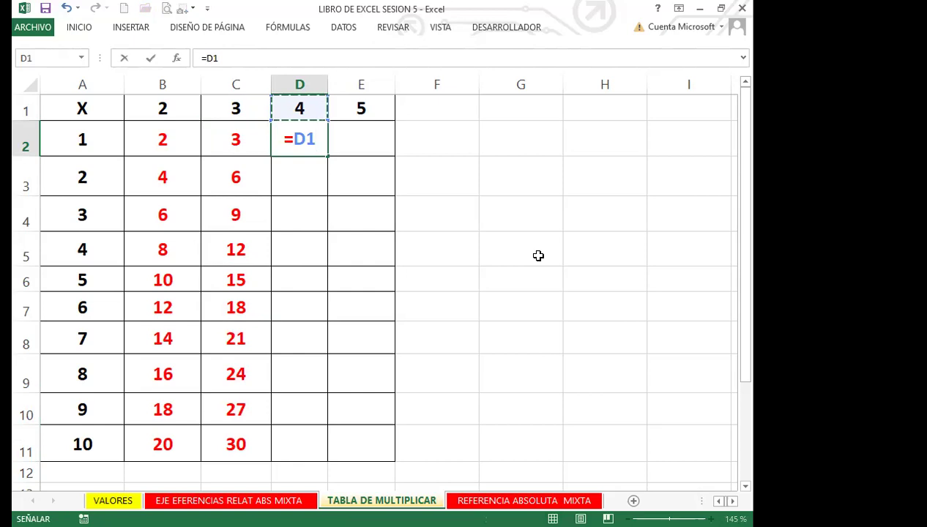
key("F4")
key("F4")
key("F4")
key("F4")
key("F4")
key("F4")
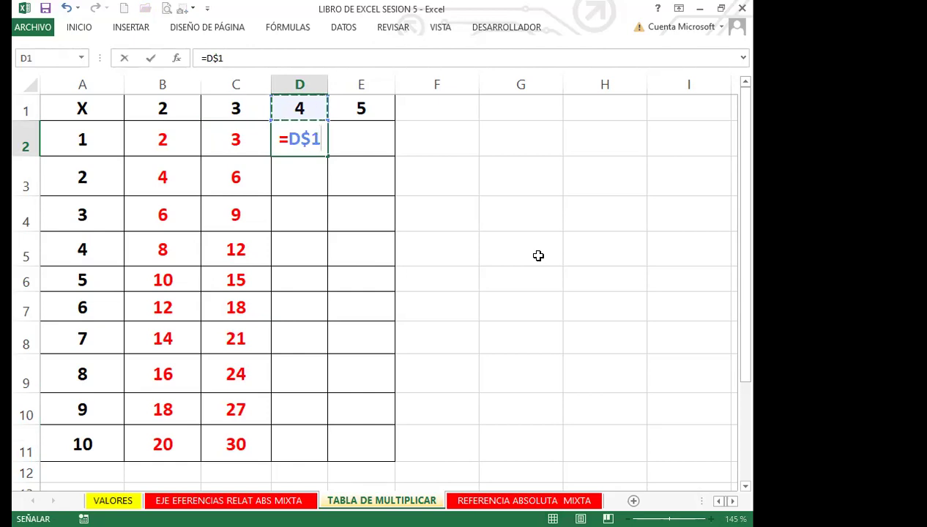
type("*")
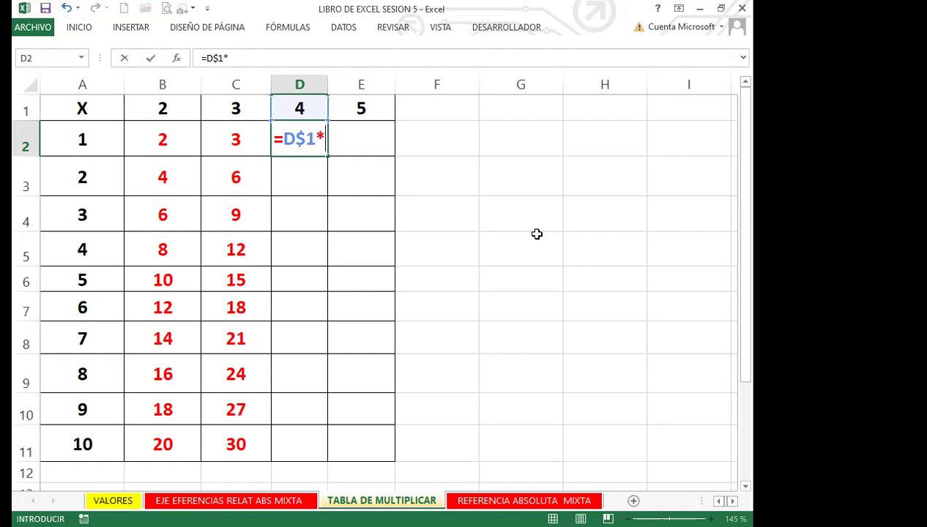
left_click(96, 142)
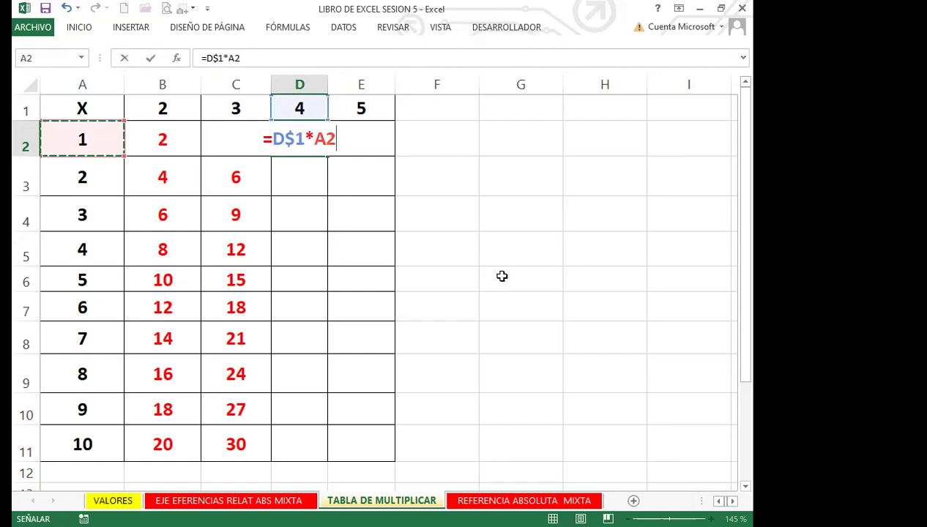
key("Return")
left_click(304, 152)
left_click_drag(325, 157, 320, 459)
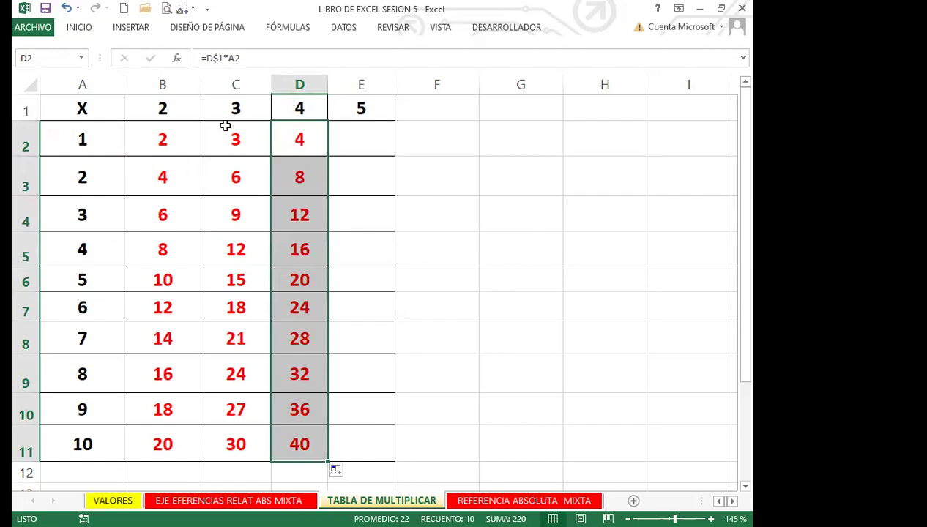
- Set the multiplier in header cell B1 to 10 to recalculate its column
left_click(186, 106)
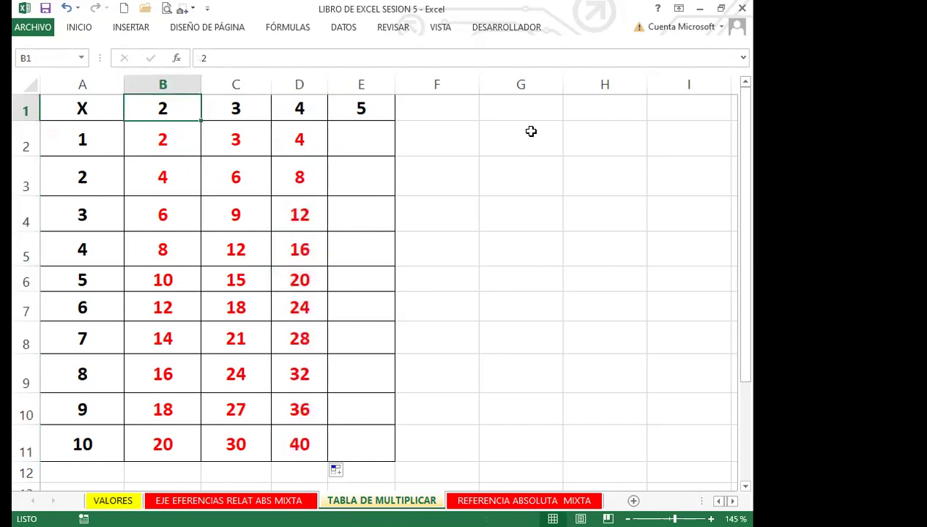
type("10")
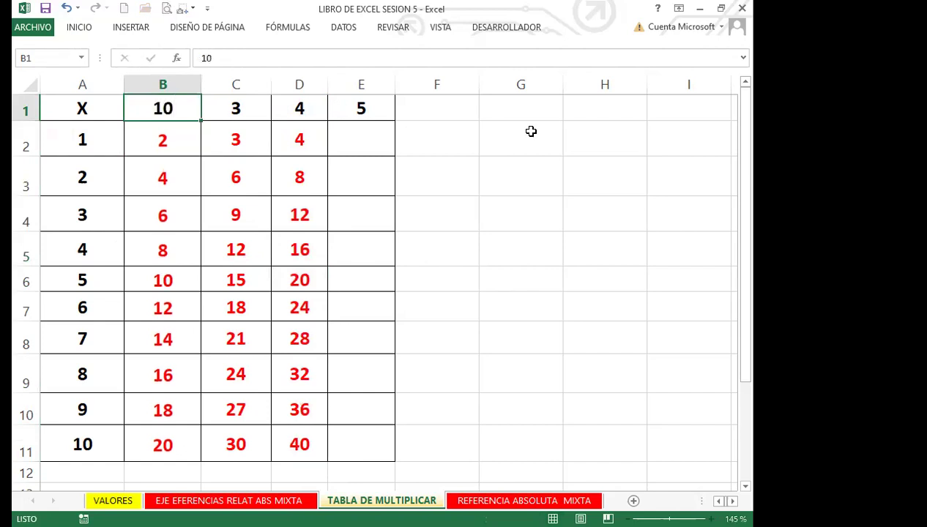
key("Return")
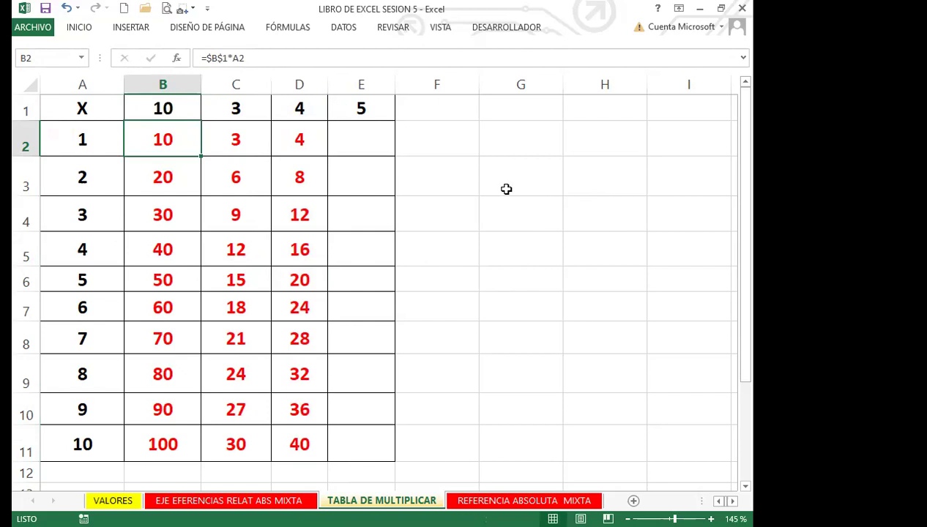
- Enter =5*A2 in E2, using the constant 5 instead of a header reference
left_click(356, 138)
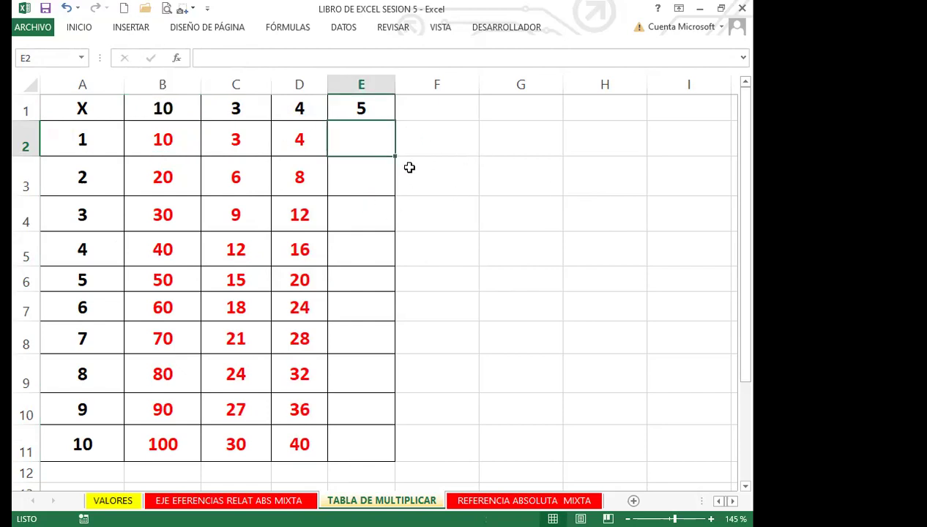
type("=")
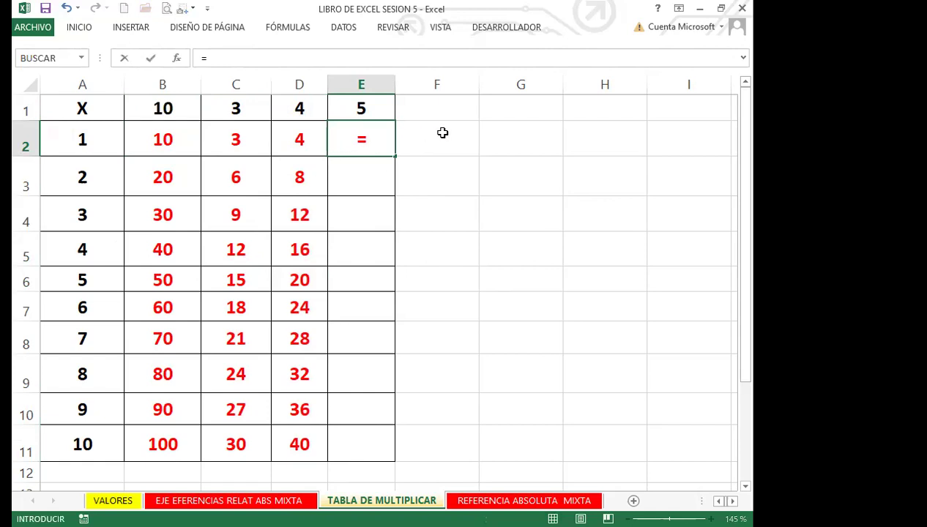
type("5")
left_click(86, 142)
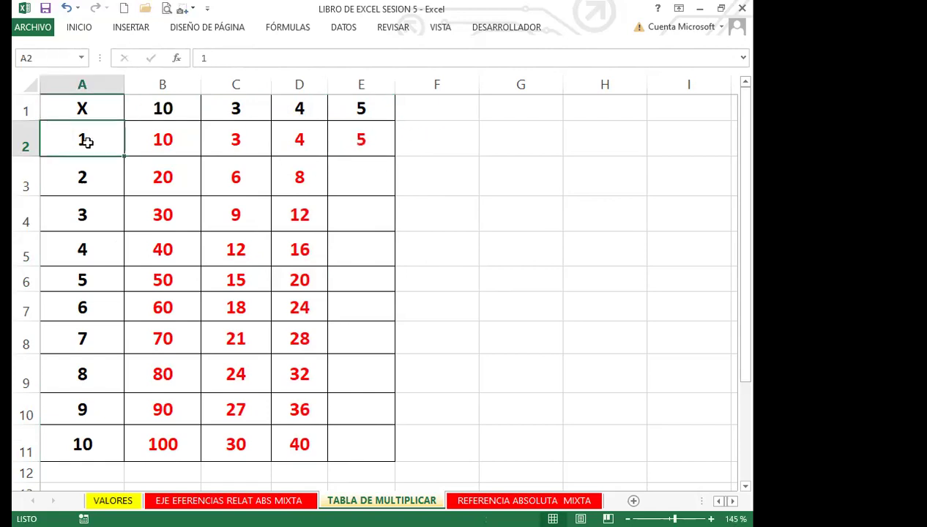
left_click(366, 147)
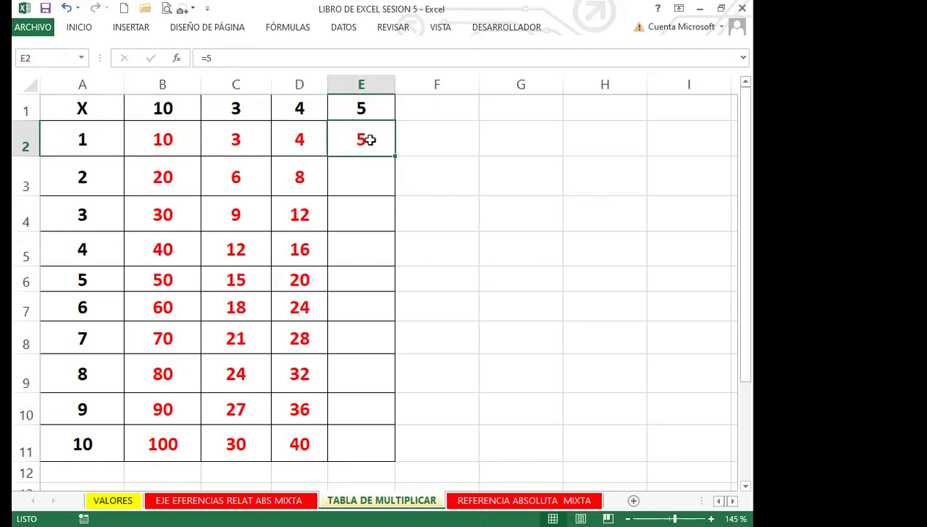
double_click(370, 140)
type("*")
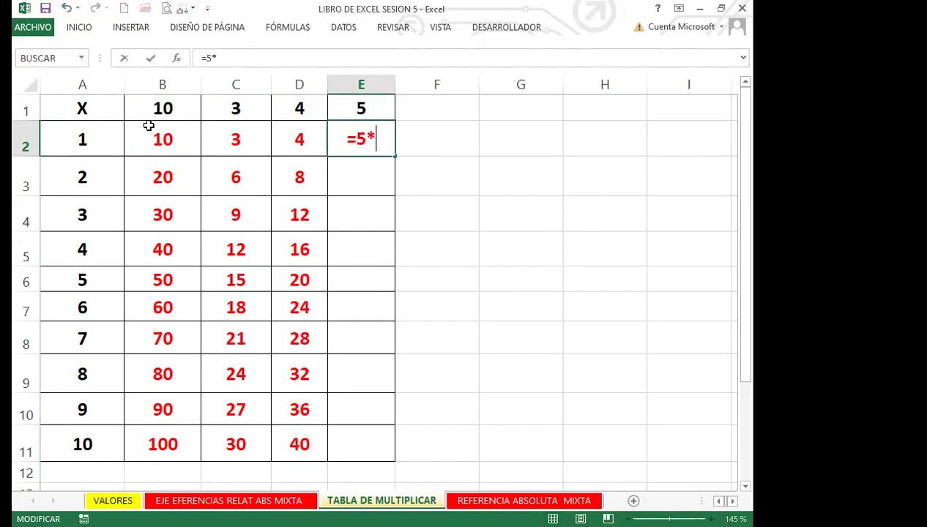
left_click(103, 139)
key("Return")
- Try filling E2's constant formula down through E11 and setting header E1 to 10, and undo both changes
left_click(341, 143)
left_click_drag(395, 159, 368, 450)
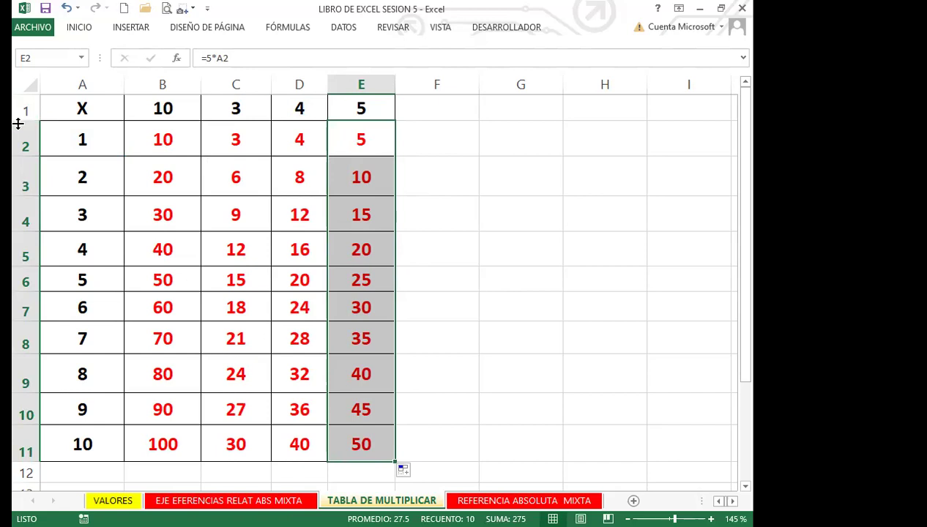
left_click(380, 143)
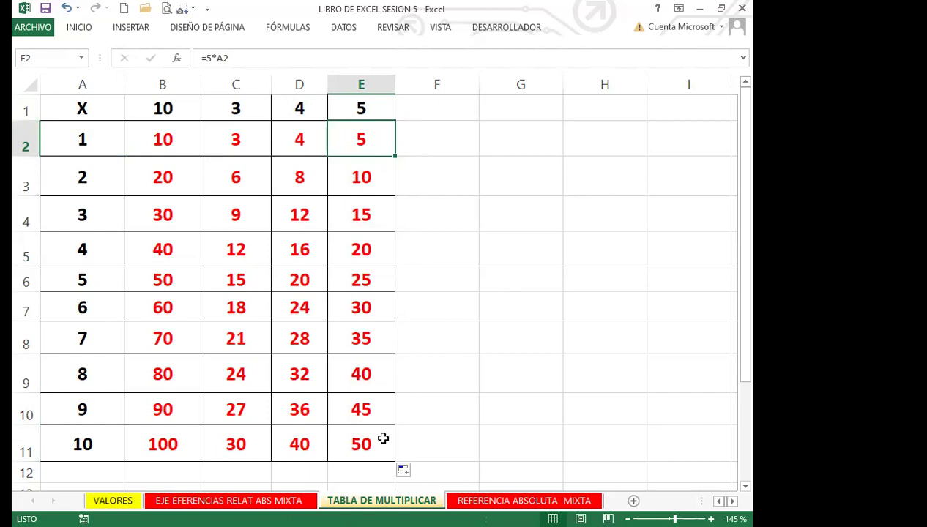
left_click(373, 107)
type("10")
key("Return")
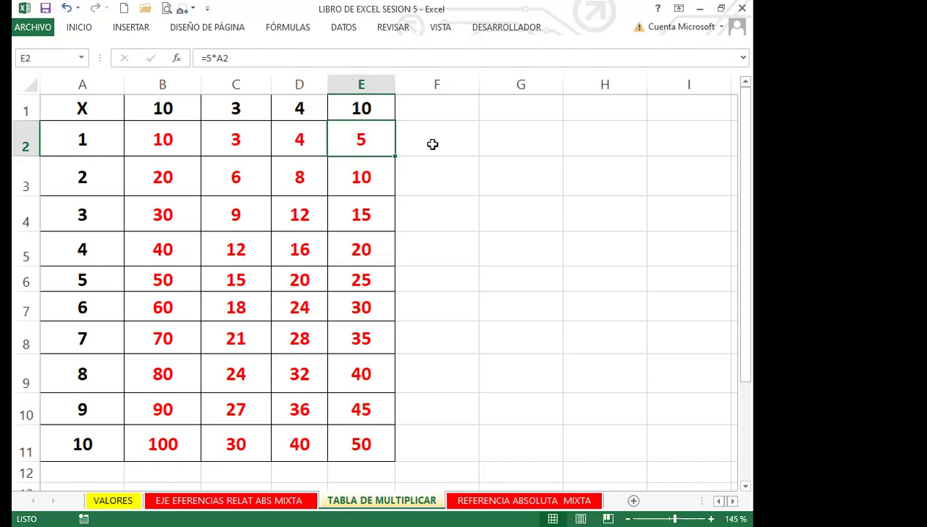
key("ctrl+z")
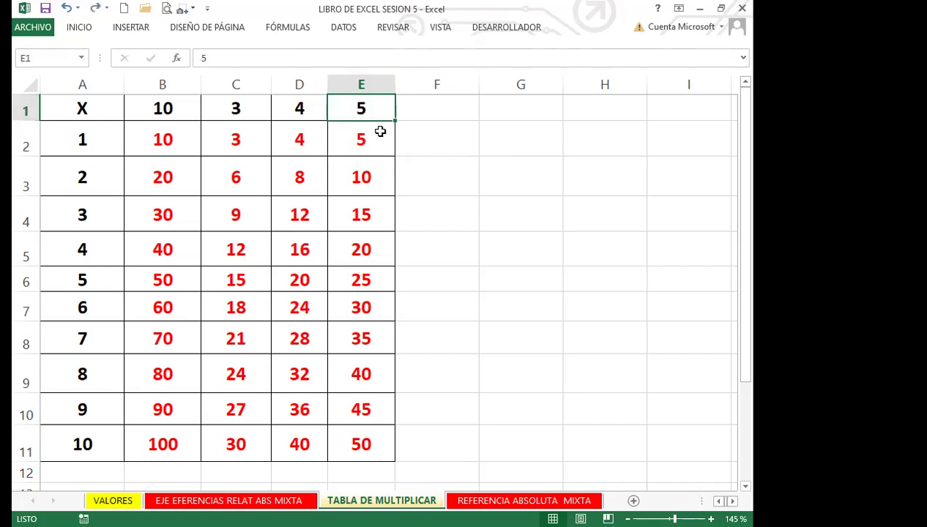
key("ctrl+z")
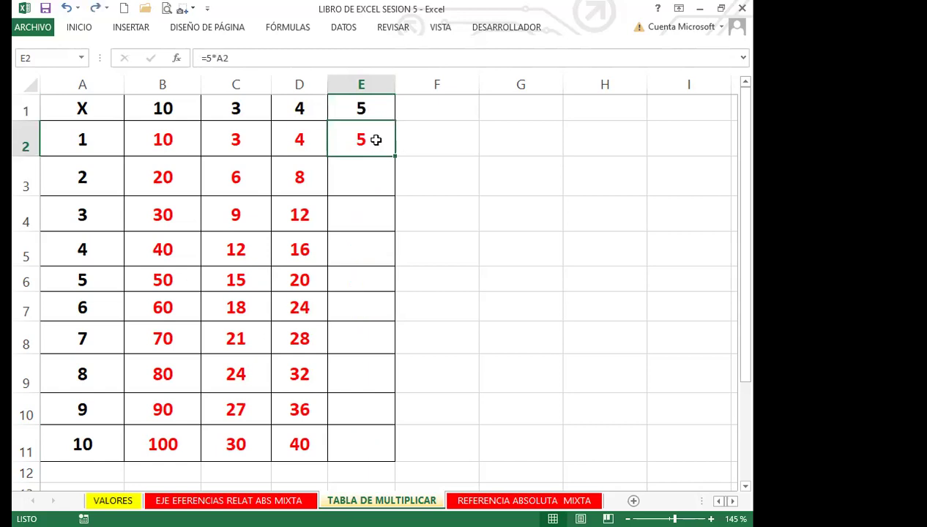
- Replace the constant in E2 with an absolute header reference, giving =$E$1*A2, and fill it down through E11
left_click(207, 57)
key("Delete")
left_click(367, 108)
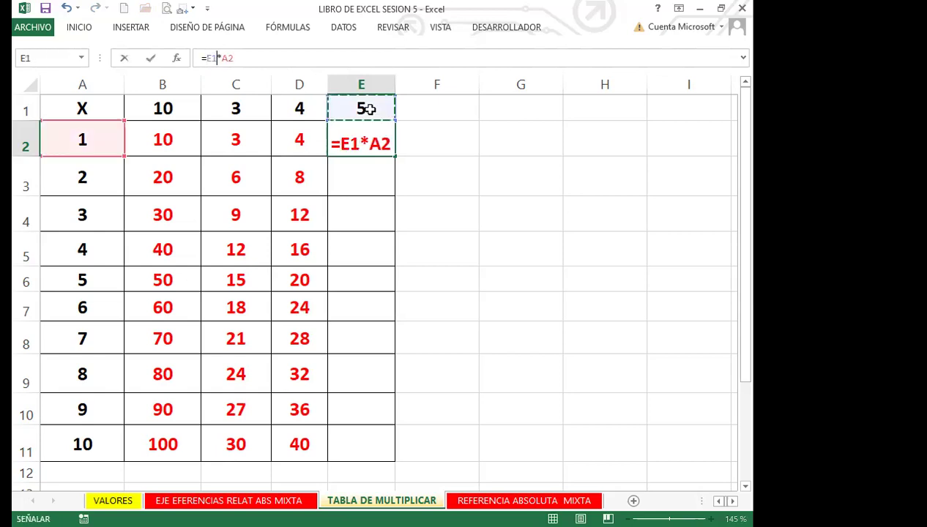
key("F4")
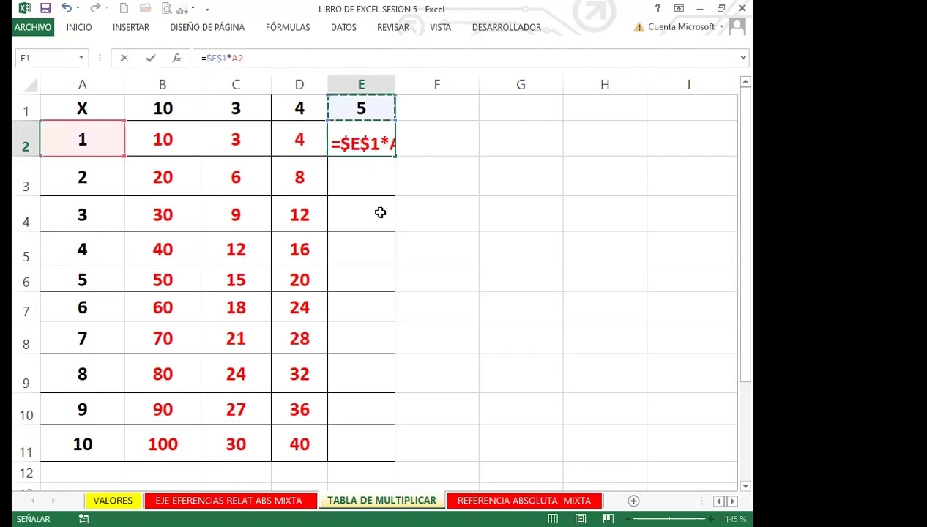
key("Return")
left_click(364, 143)
double_click(395, 157)
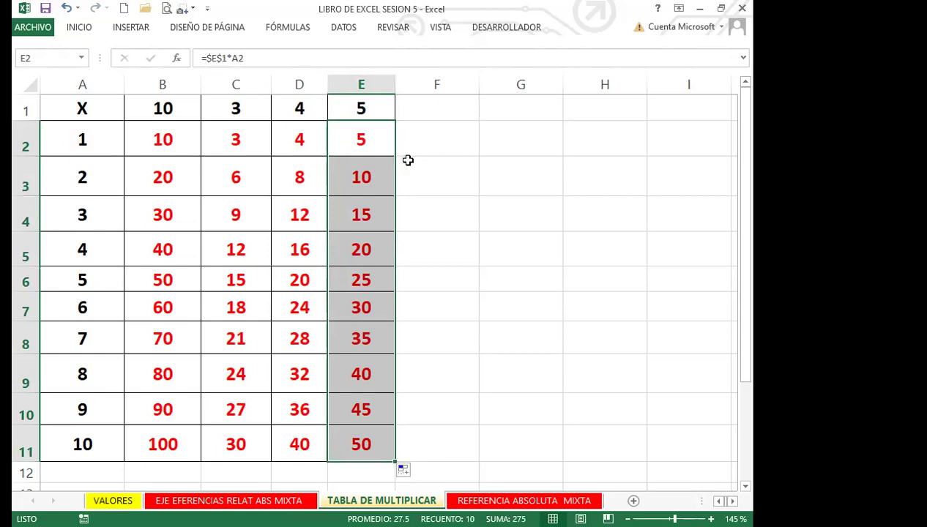
- Set the multiplier in header cell E1 to 6 and the one in D1 to 2
left_click(372, 106)
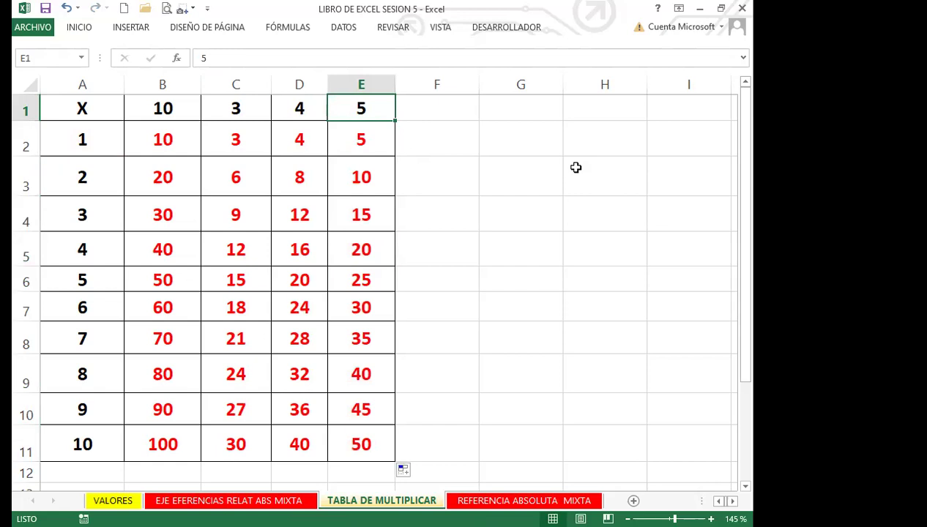
type("63")
key("BackSpace")
key("Return")
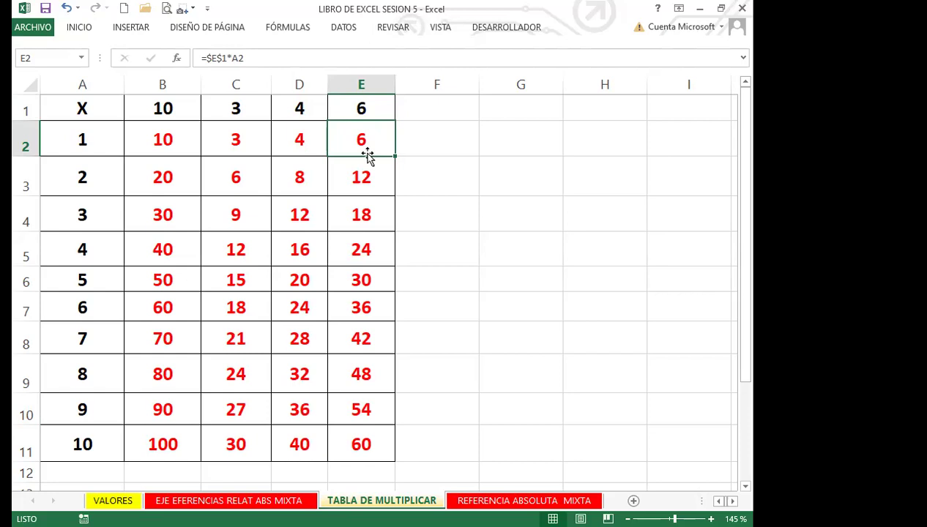
left_click(306, 110)
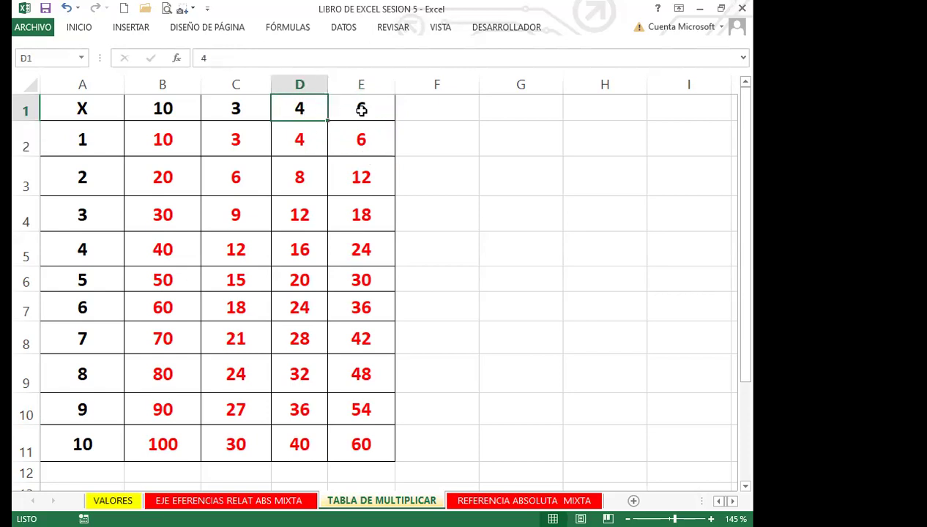
type("2")
key("Return")
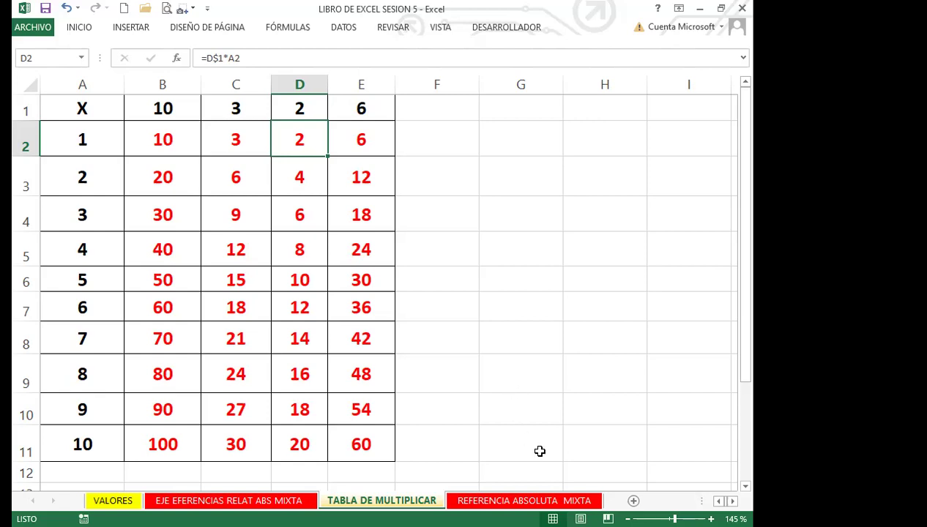
- View the REFERENCIA ABSOLUTA MIXTA sheet and switch to the FÓRMULAS CON REFERENCIA exercise in the LIBRO DE EXCEL EJERCICIO REFERENCIAS ABSOLUTAS workbook
left_click(546, 501)
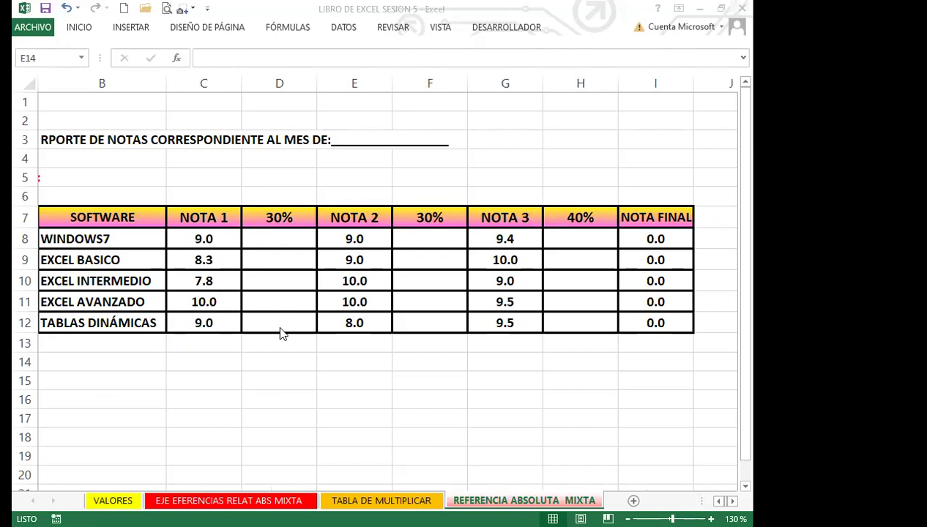
left_click(284, 295)
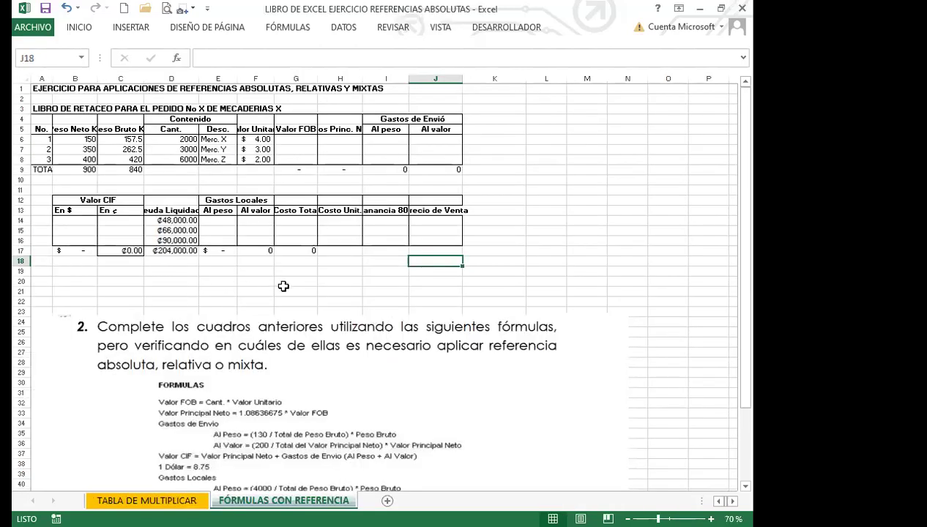
scroll(570, 257, "down", 1)
scroll(570, 257, "down", 1)
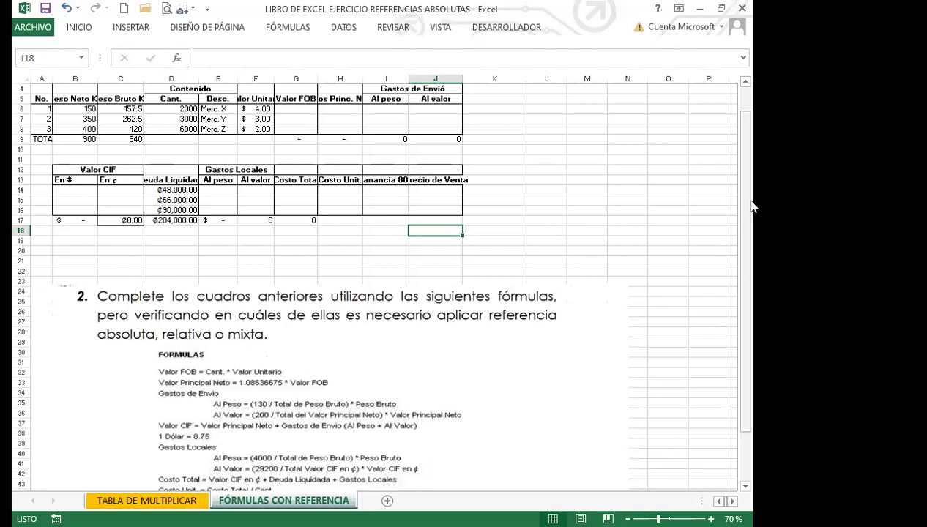
scroll(507, 213, "up", 1)
left_click(509, 213)
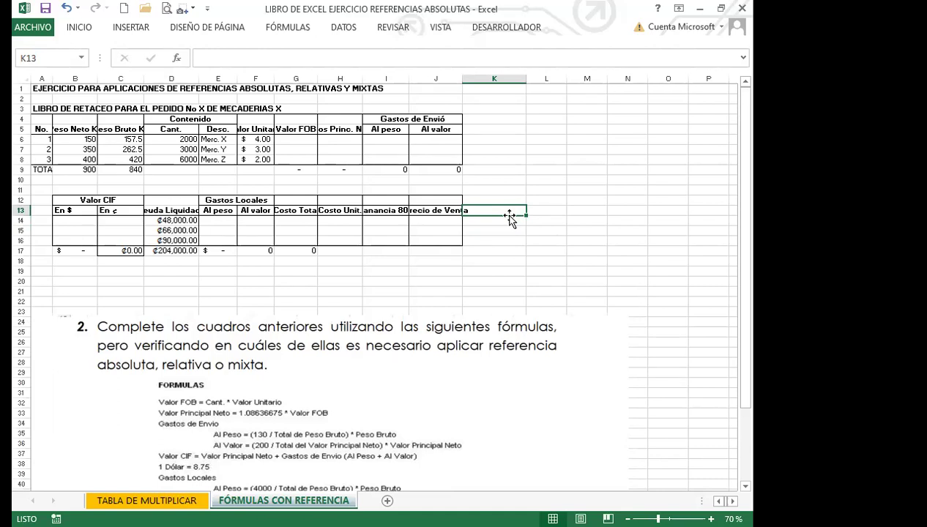
left_click(289, 148)
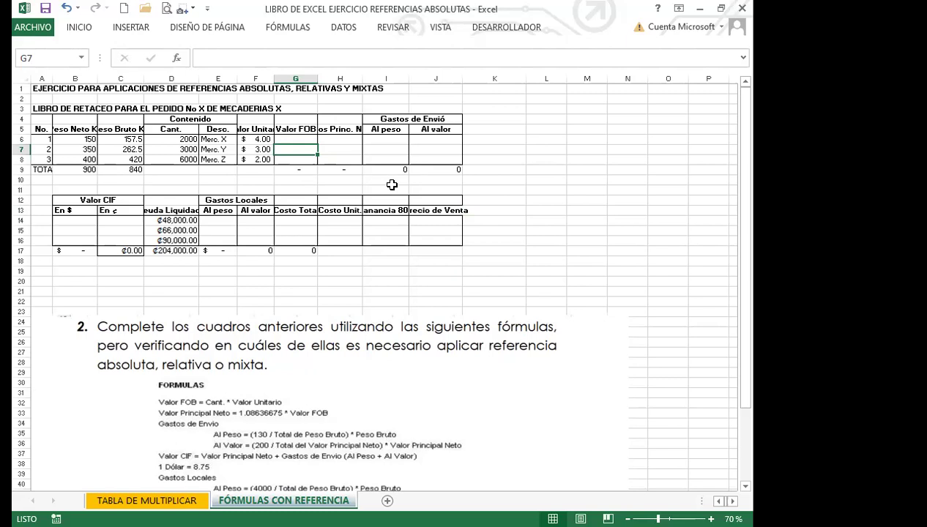
- Move the picture of the exercise formulas up closer to the tables and check the Valor FOB formula against its column
left_click_drag(438, 373, 460, 347)
scroll(220, 367, "down", 1)
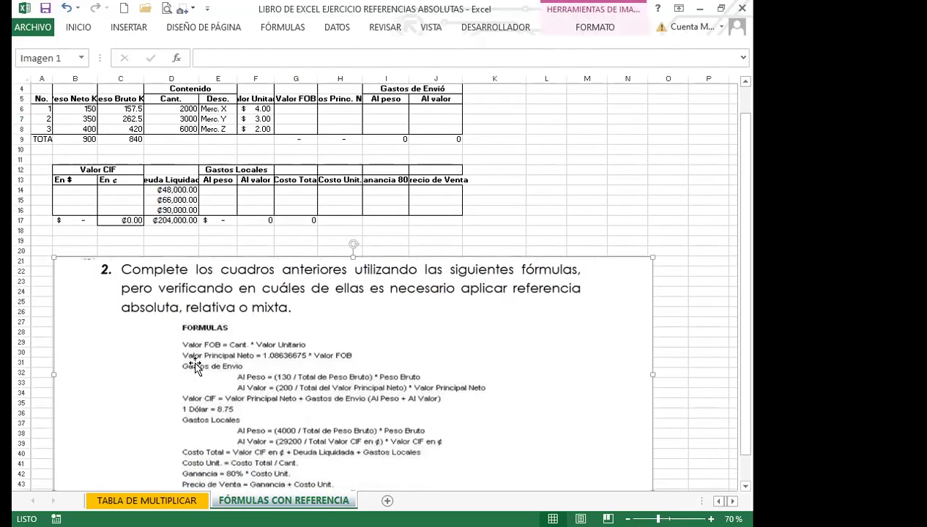
left_click(300, 110)
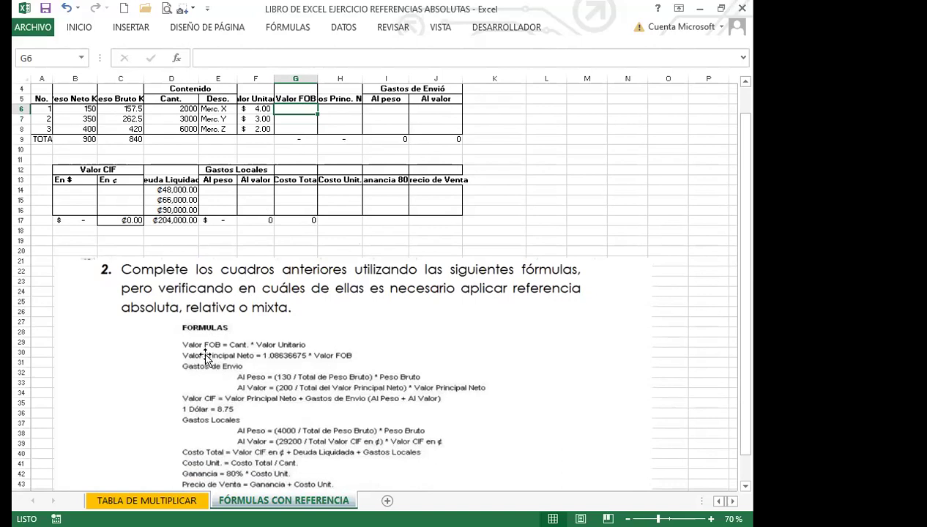
left_click(293, 97)
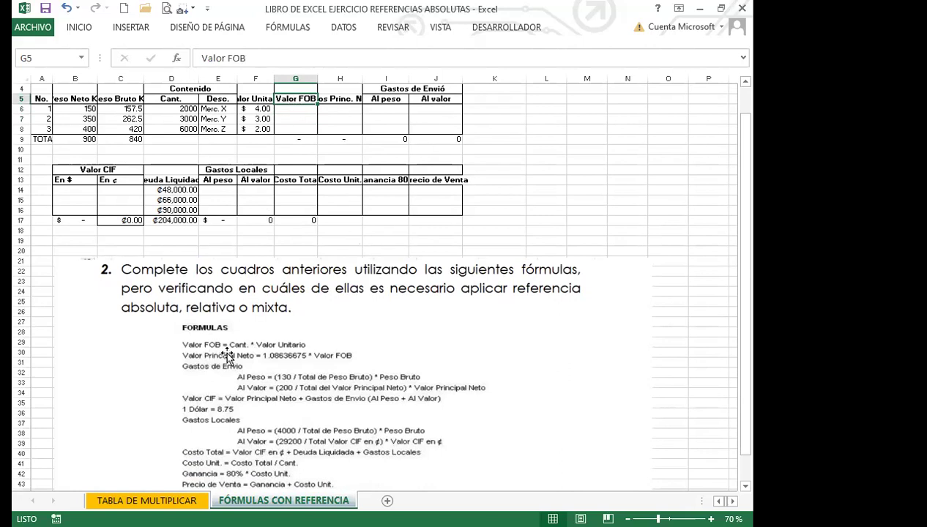
- Fit the Valor Unitario column to its heading, enter =D6*F6 for Valor FOB in G6 and fill it down through G8
left_click(299, 114)
scroll(538, 186, "up", 1)
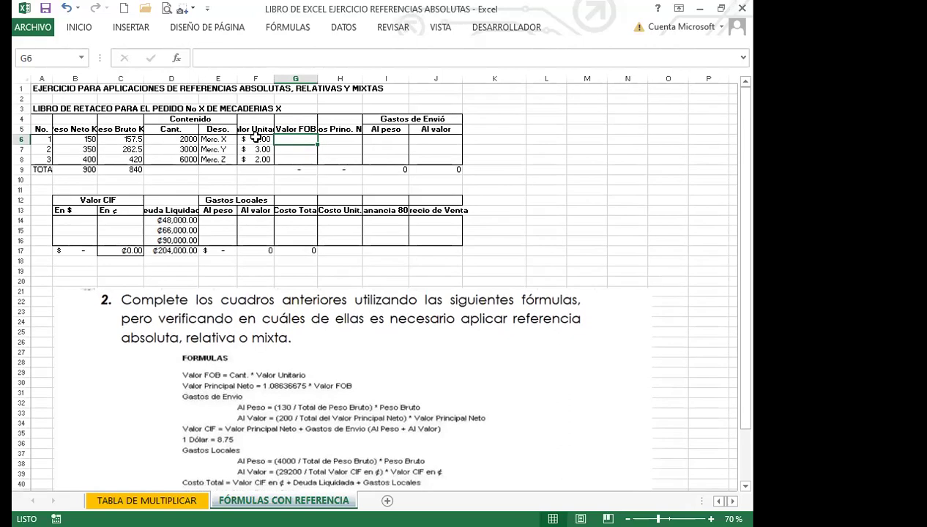
double_click(275, 78)
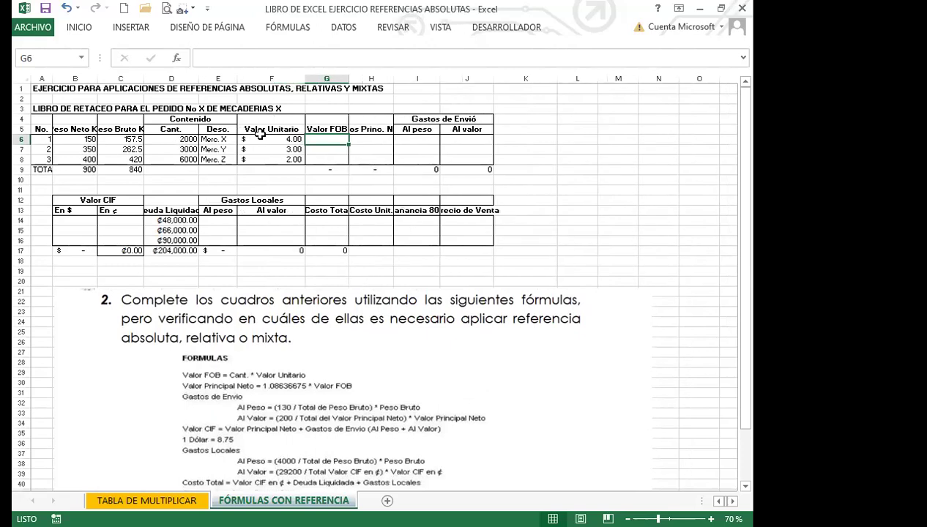
type("=")
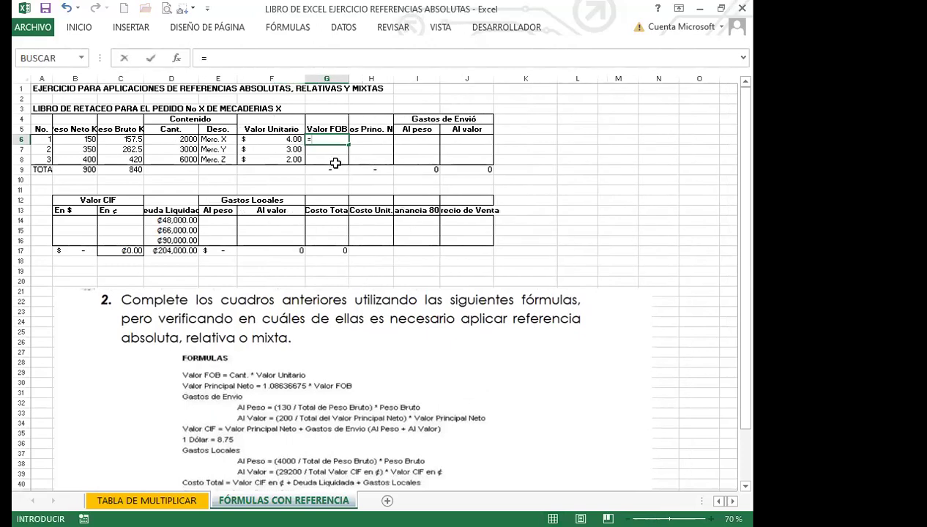
left_click(181, 139)
type("*")
left_click(270, 140)
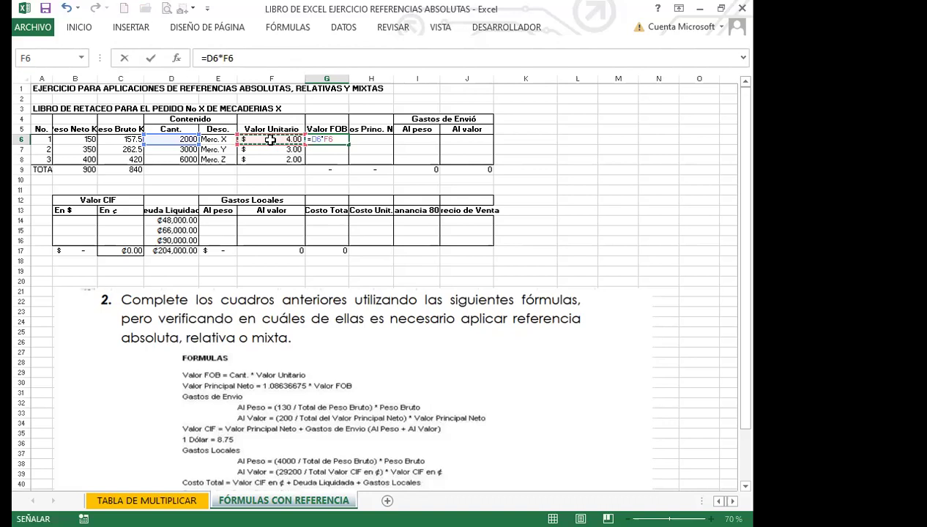
key("Return")
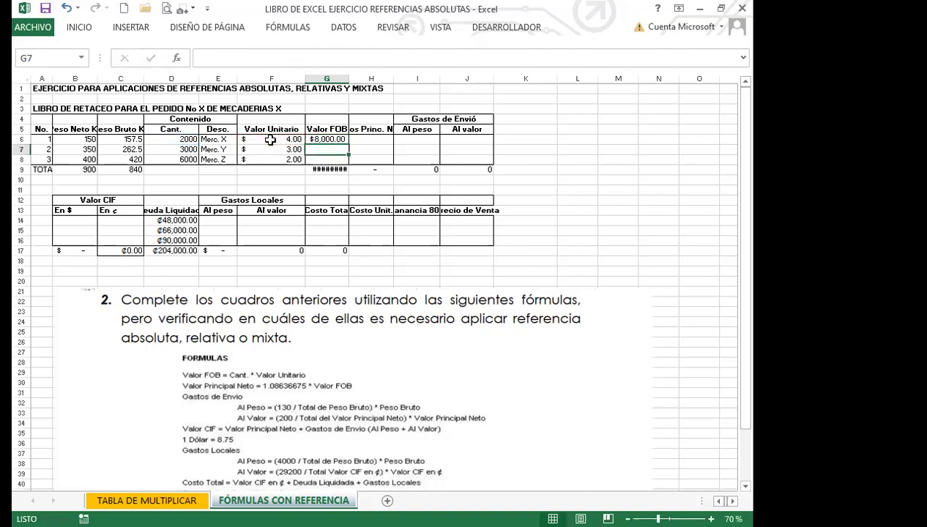
left_click(314, 139)
left_click_drag(349, 148, 347, 163)
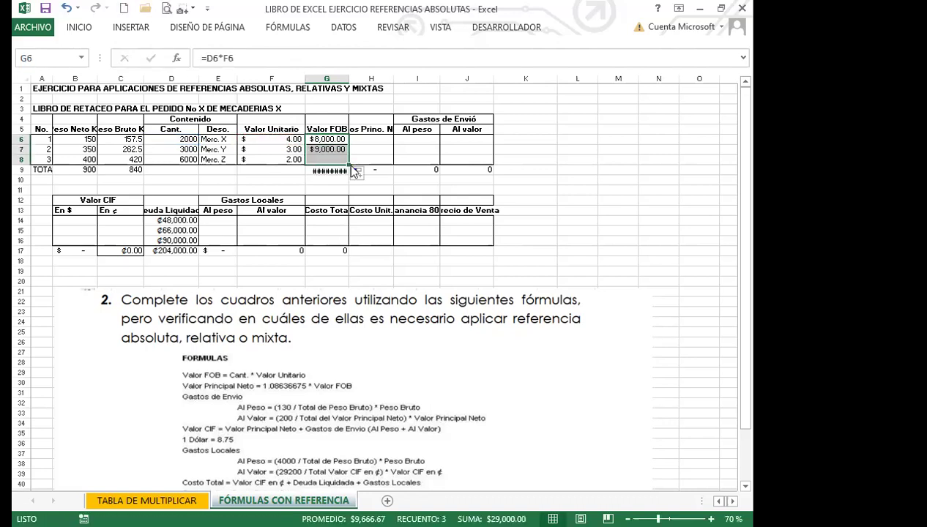
- Fit the Valor FOB and Valos Princ. Neto columns to their contents, and check the filled formulas in G6 to G8
double_click(348, 78)
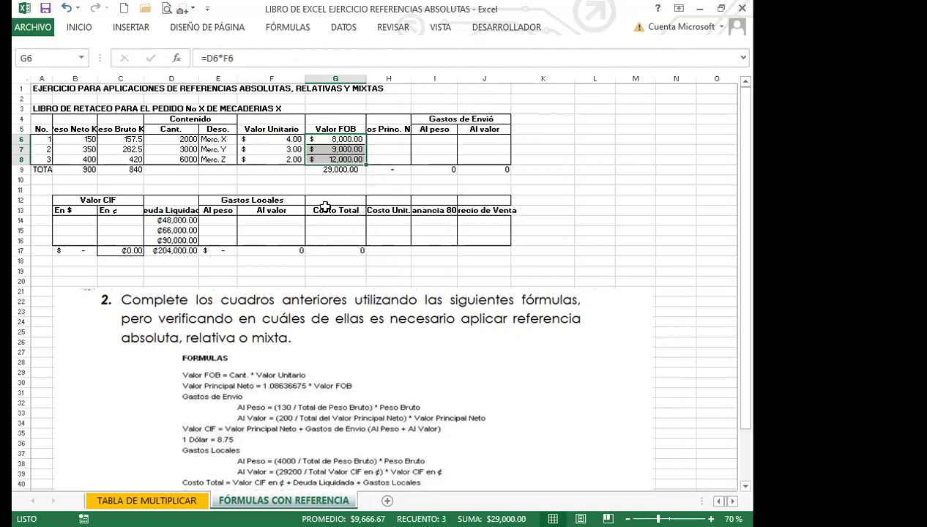
left_click(323, 140)
left_click(323, 149)
left_click(322, 157)
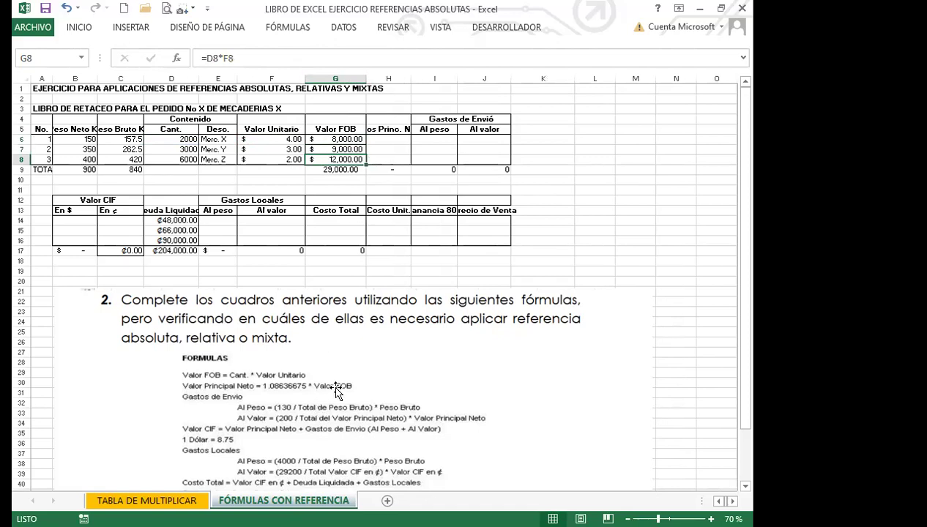
double_click(412, 79)
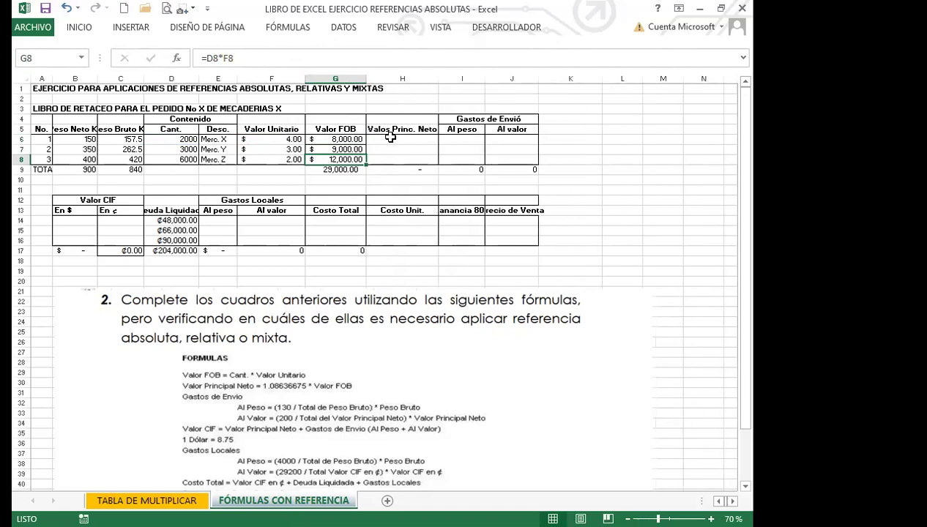
left_click(388, 138)
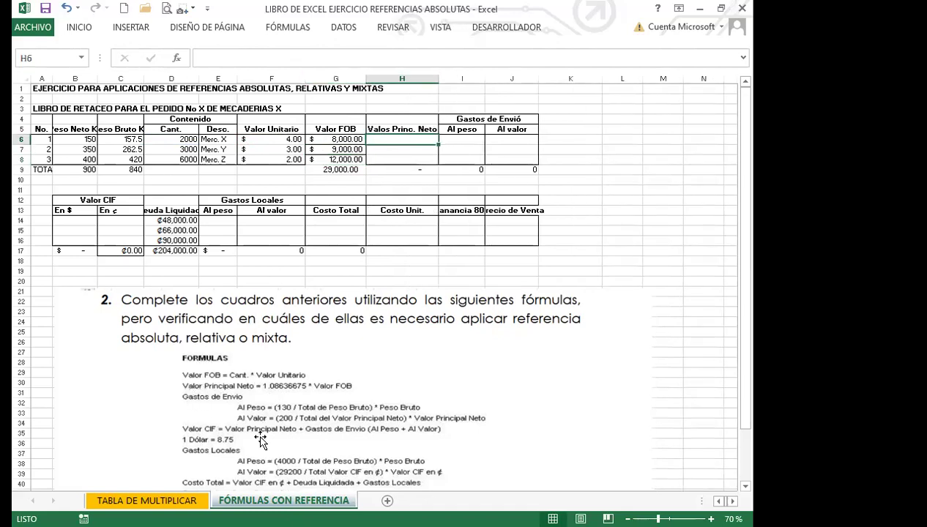
- Enter =1.08636675*G6 for Valos Princ. Neto in H6 and fill it down through H8
key("alt+Tab")
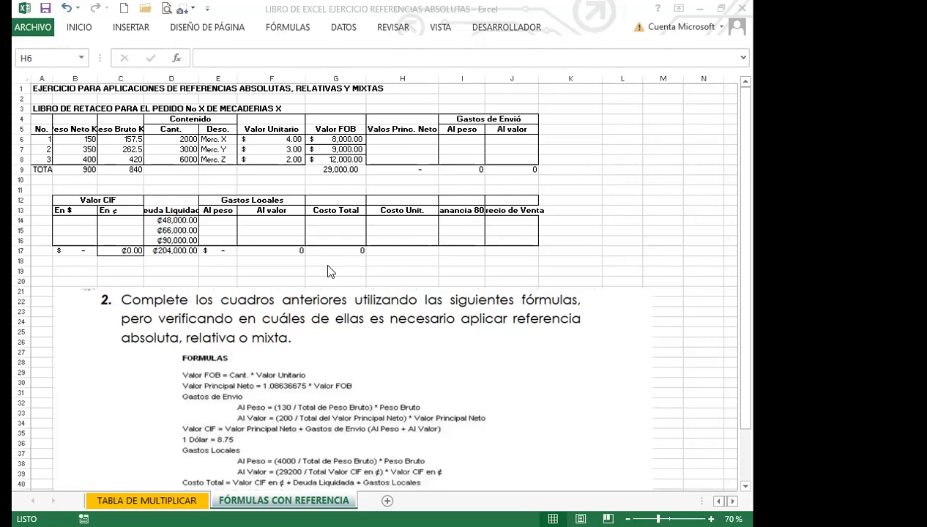
left_click(390, 144)
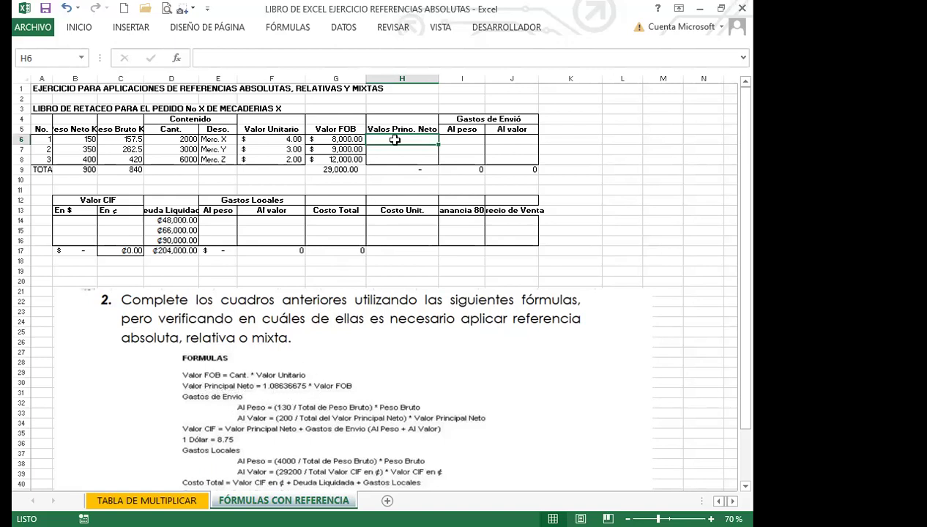
type("=")
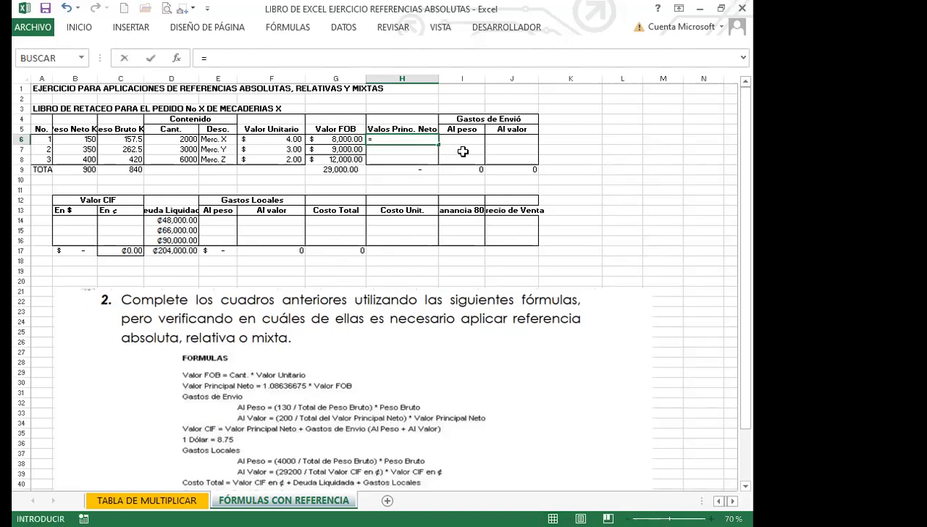
type("1.08636675")
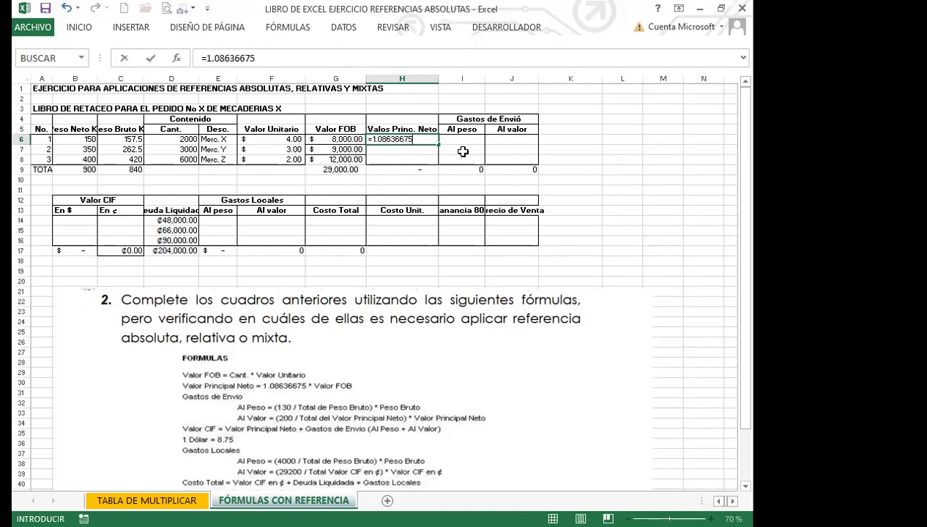
type("*")
left_click(325, 139)
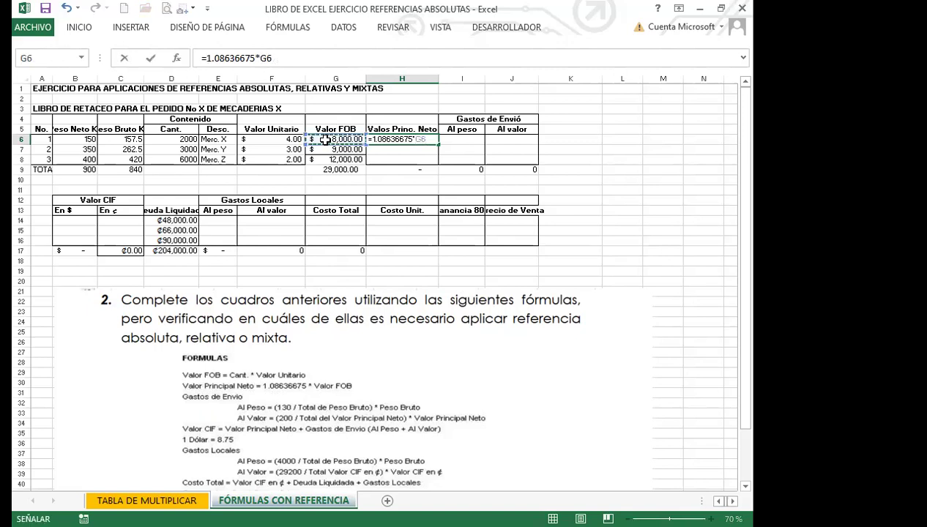
key("Return")
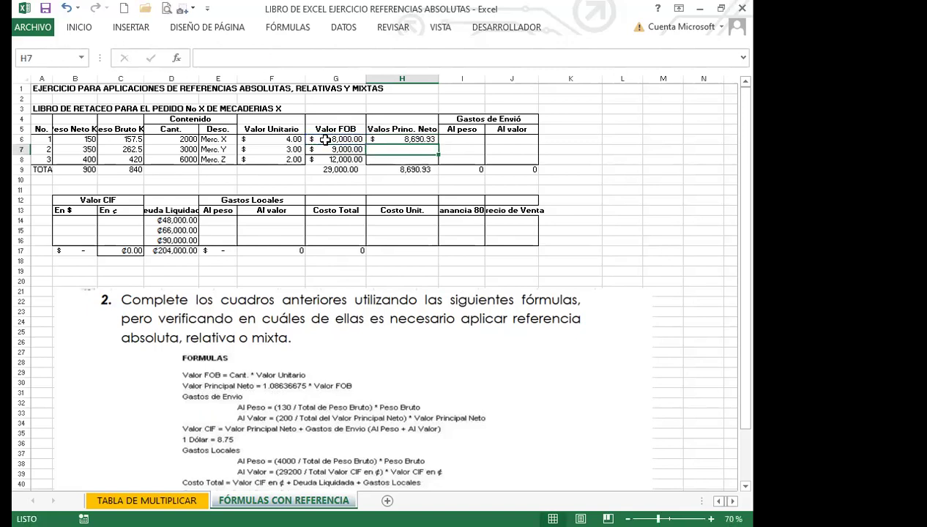
left_click(425, 140)
left_click_drag(437, 147, 437, 163)
- Check the filled Valos Princ. Neto formulas in H6 to H8 for their relative references
left_click(390, 137)
left_click(390, 149)
left_click(391, 159)
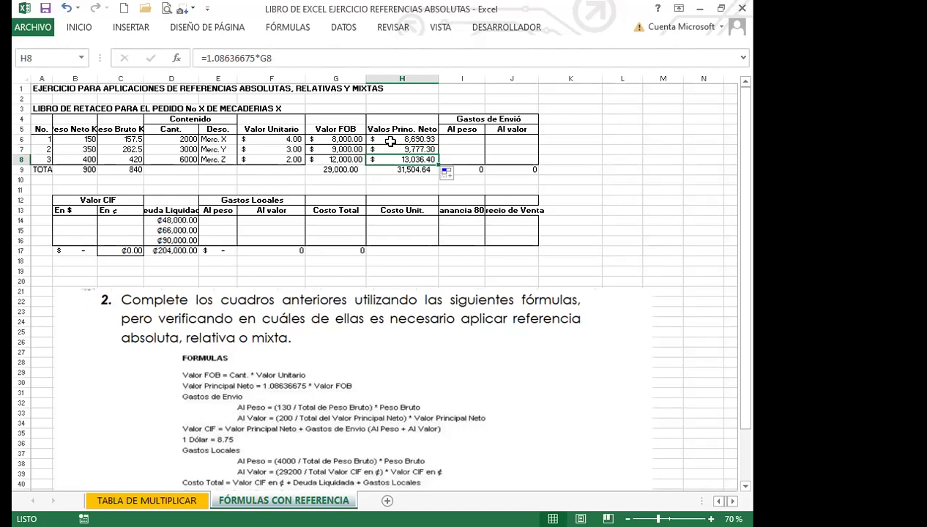
left_click(391, 140)
left_click(390, 150)
left_click(391, 159)
left_click(393, 139)
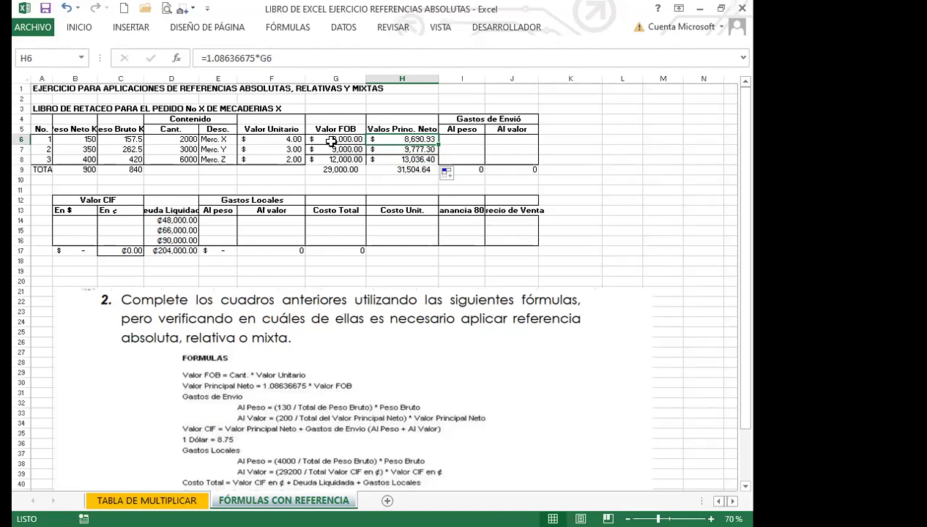
- Fit the Peso Bruto Kg column to its heading and identify its total in C9 and first weight in C6 for the Al Peso formula
left_click(462, 139)
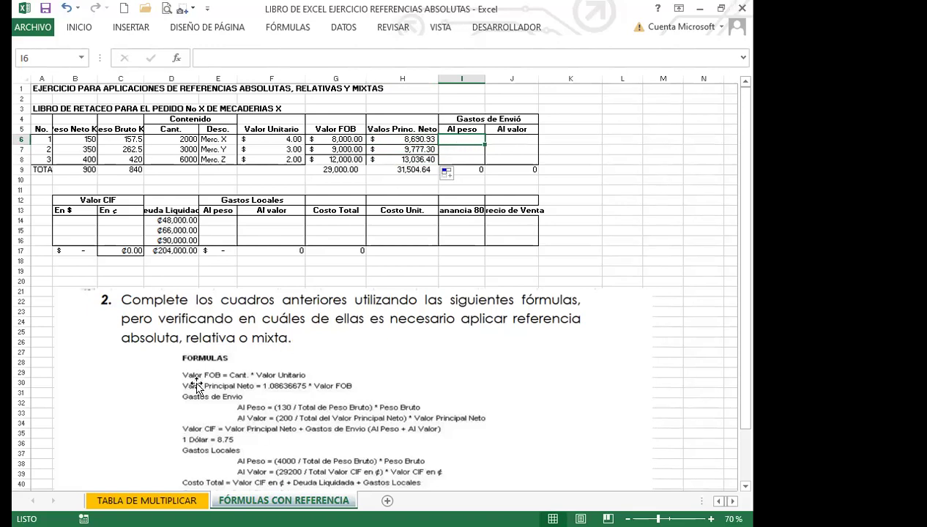
scroll(186, 431, "down", 1)
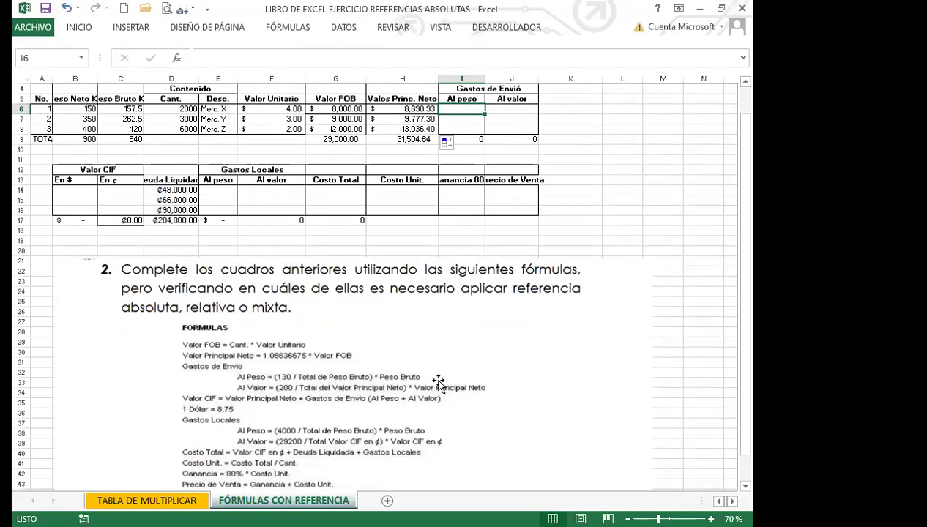
scroll(70, 331, "up", 1)
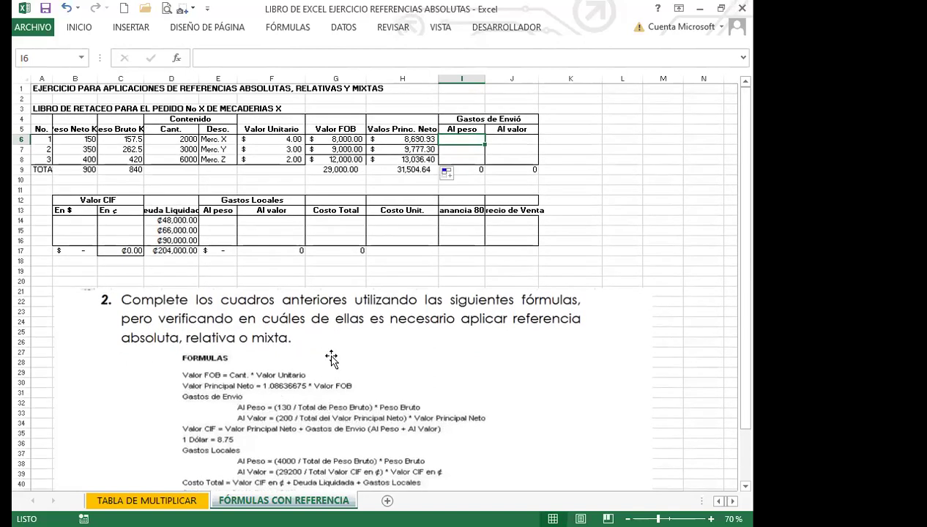
double_click(143, 78)
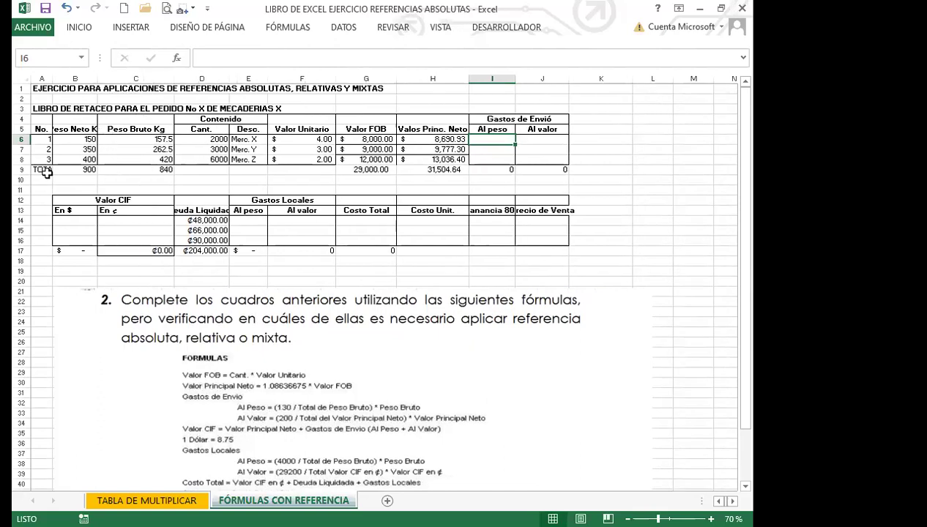
left_click(143, 170)
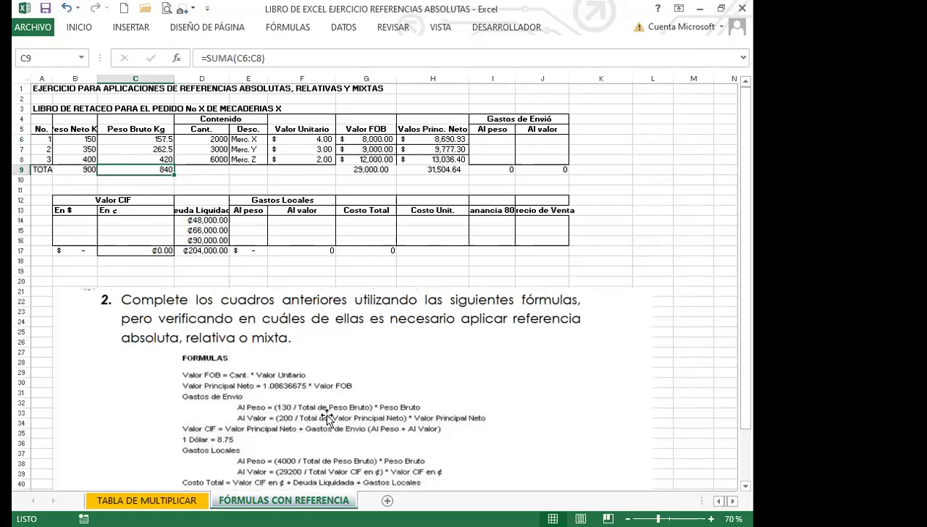
left_click(133, 138)
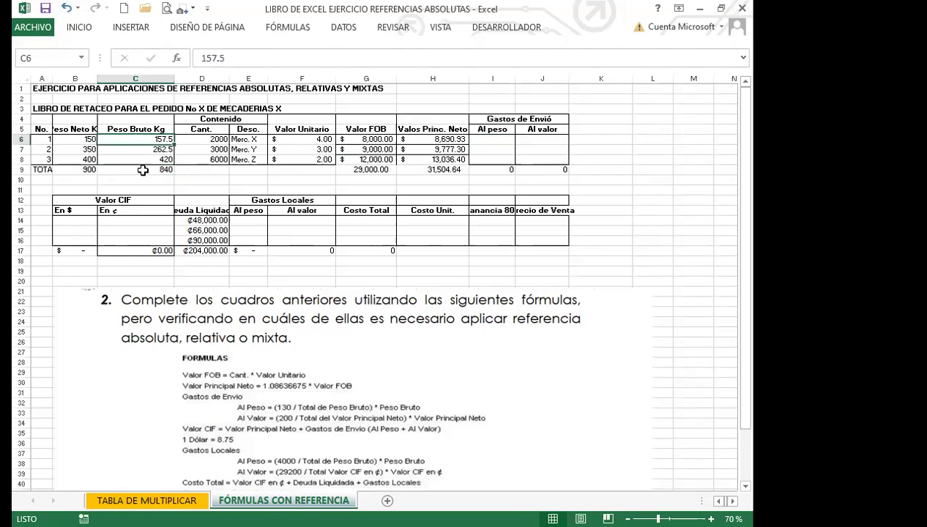
- Begin the Gastos de Envió Al peso formula in I6 as =(130/$C$9)*, with an absolute reference to the total gross weight
left_click(479, 137)
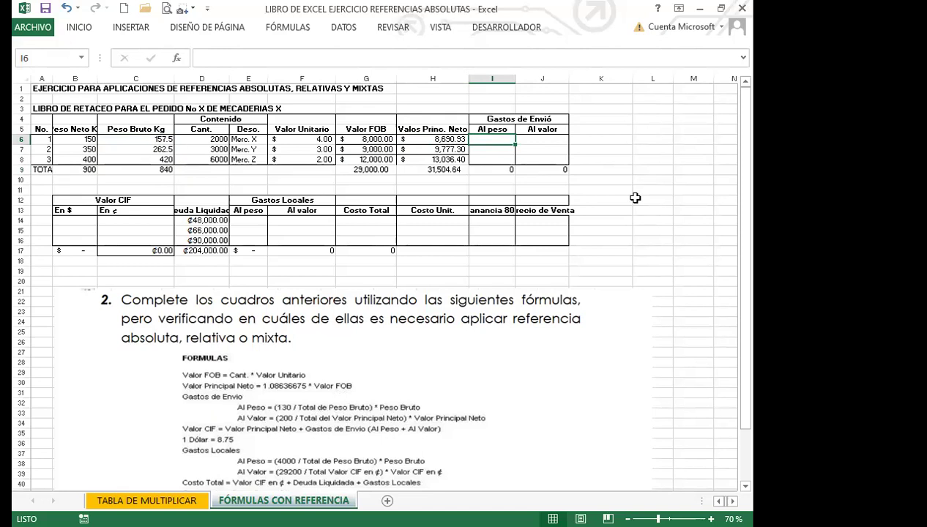
type("=")
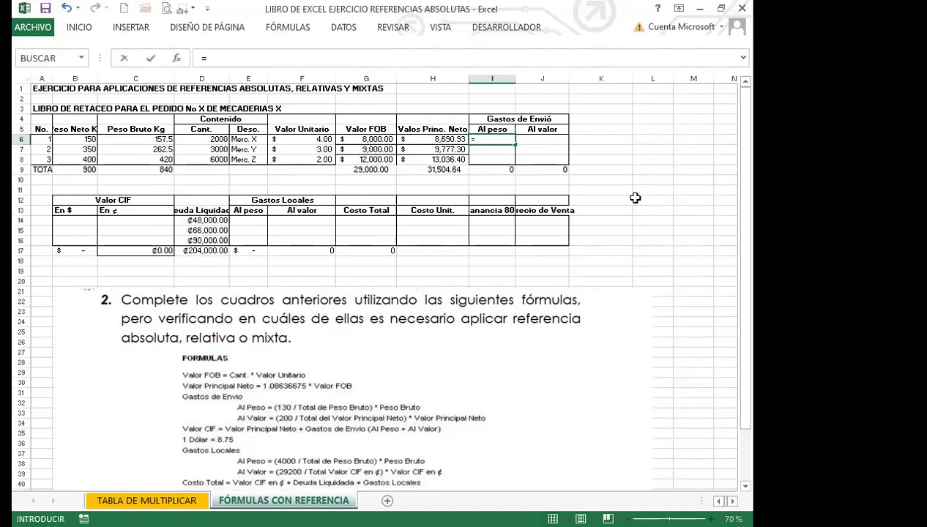
type("(")
key("BackSpace")
type("(130")
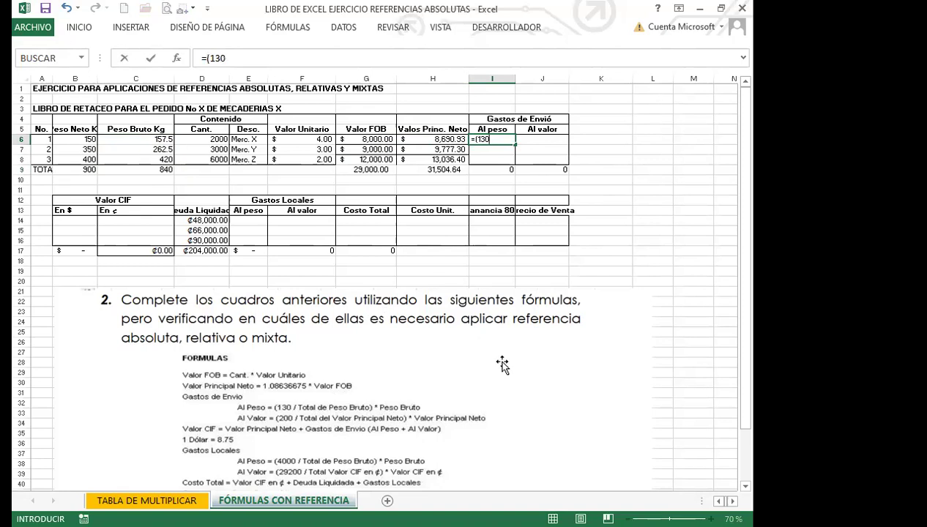
type("/")
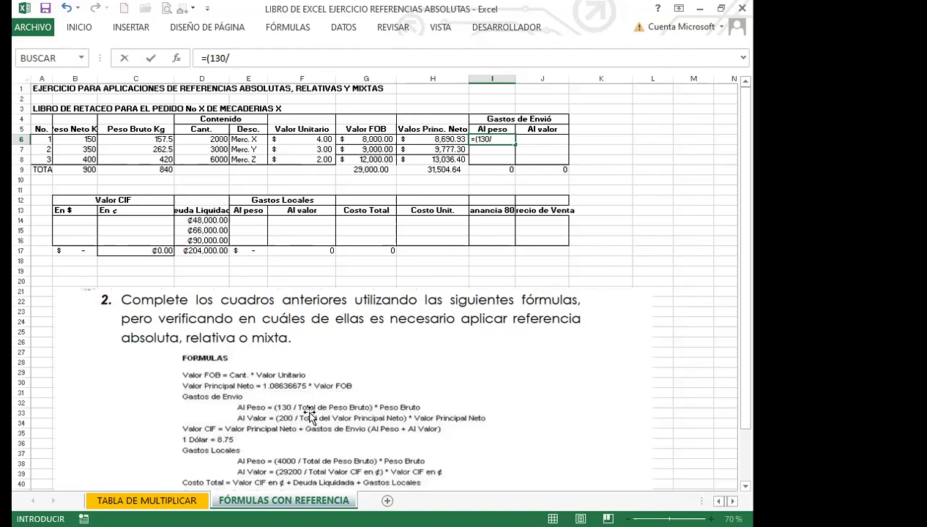
left_click(147, 167)
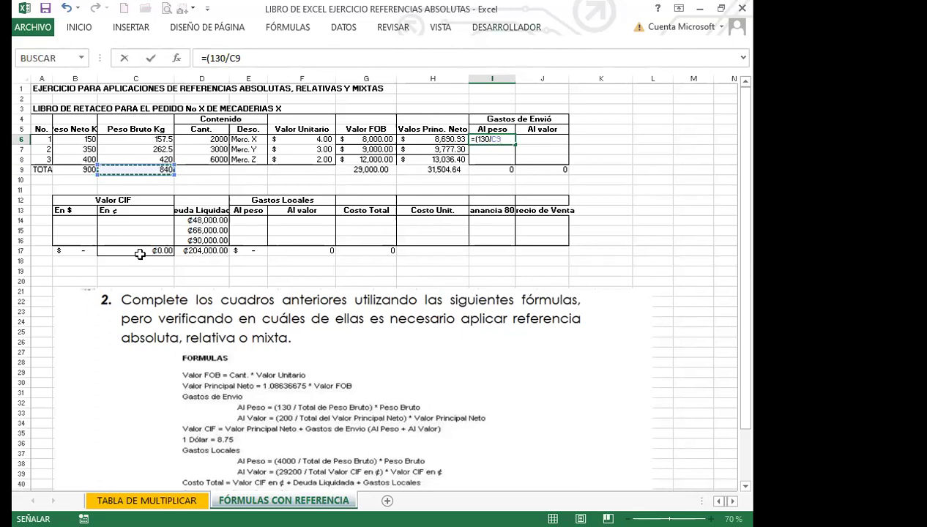
key("F4")
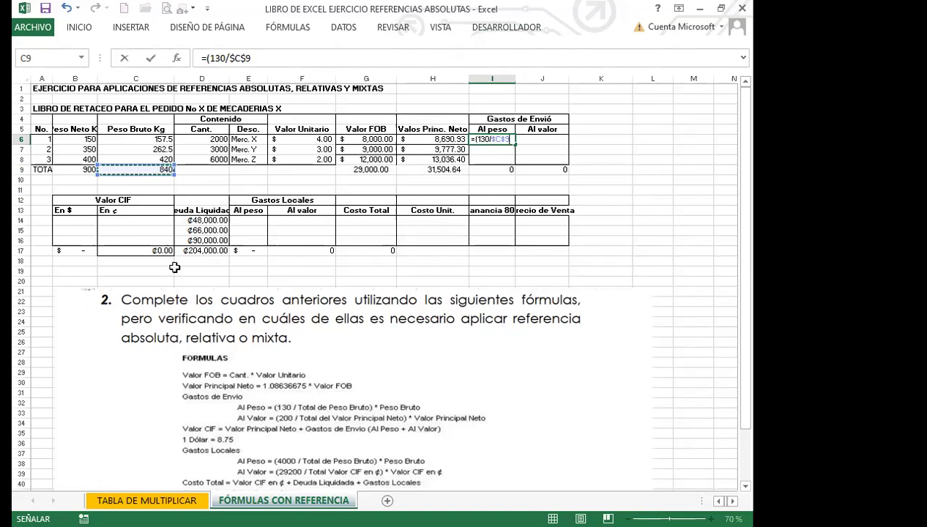
type(")")
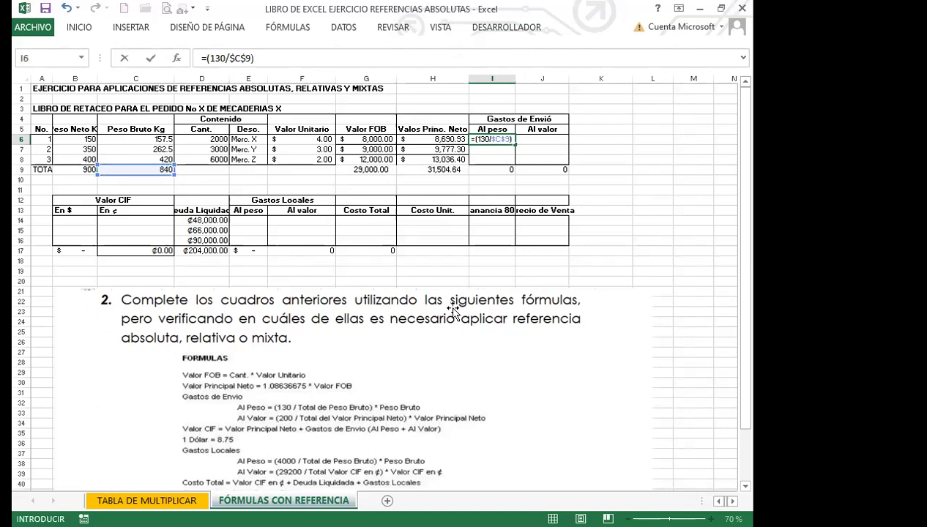
type("*")
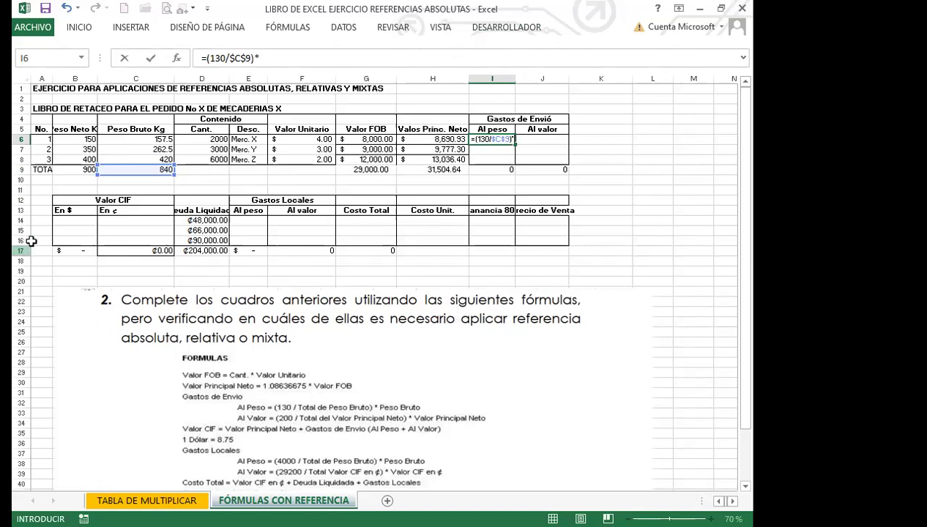
- Complete the Al peso formula in I6 with the mixed reference $C6 and fill it down through I8
left_click(135, 139)
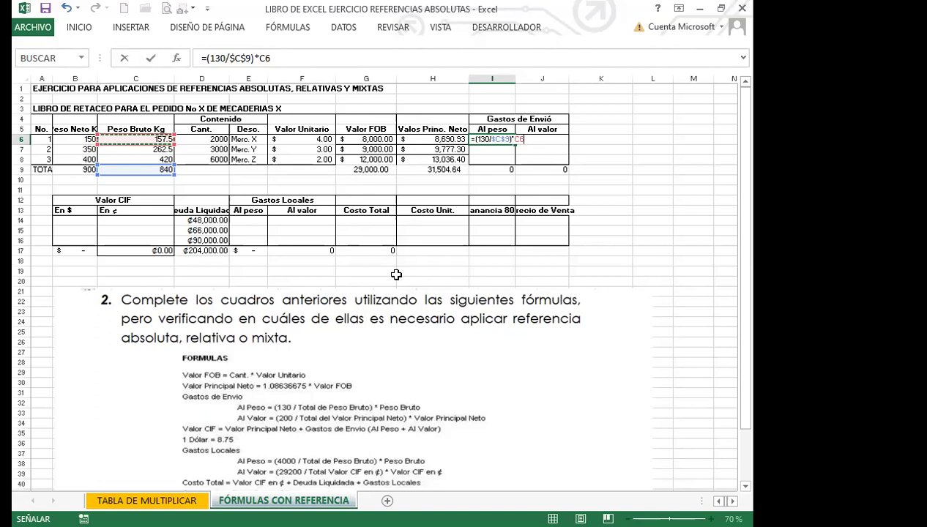
key("F4")
key("F4")
key("F4")
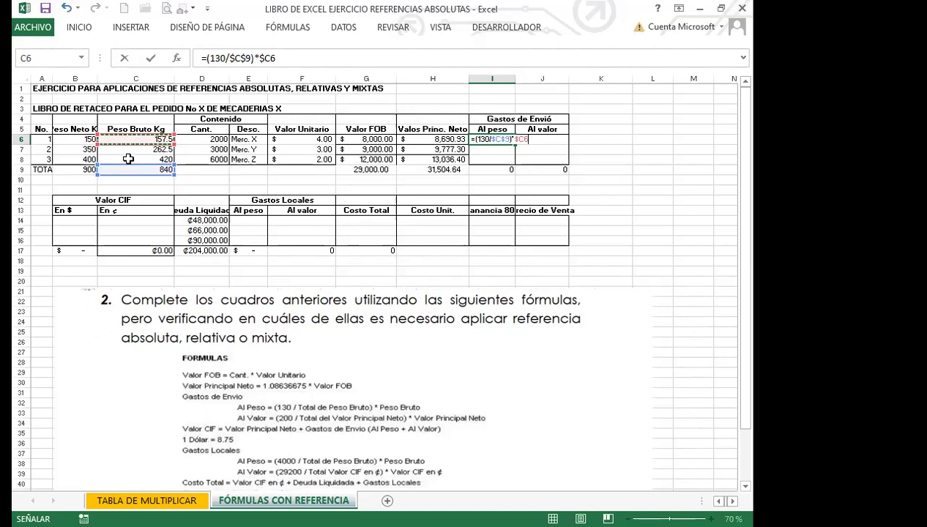
key("Return")
left_click(491, 139)
left_click_drag(516, 144, 515, 163)
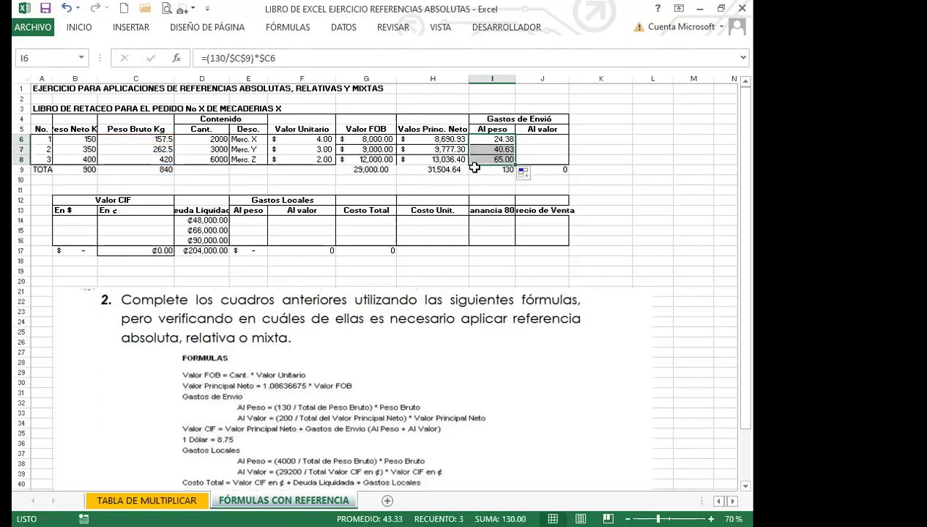
- Check the filled Al peso formulas in I6 and I7 against the Gastos de Envio formulas in the exercise picture
scroll(414, 366, "down", 4)
scroll(414, 376, "up", 4)
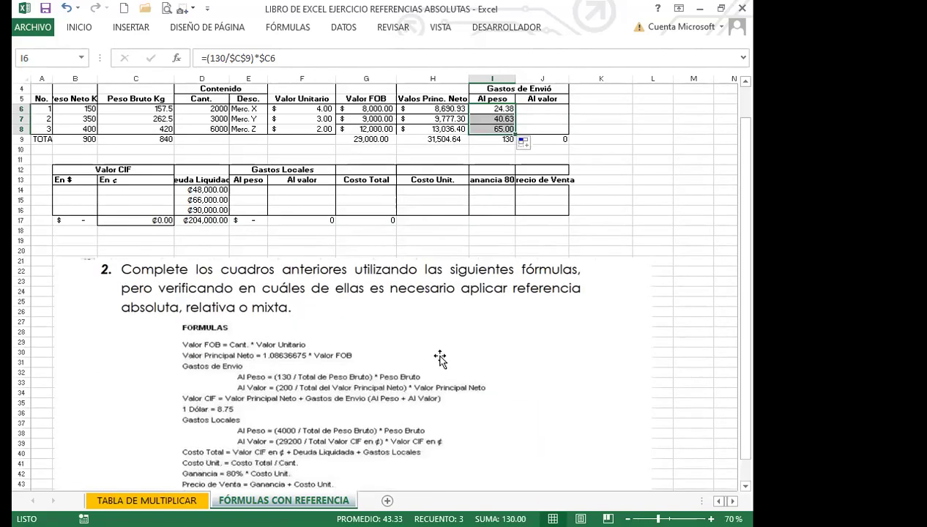
left_click(481, 139)
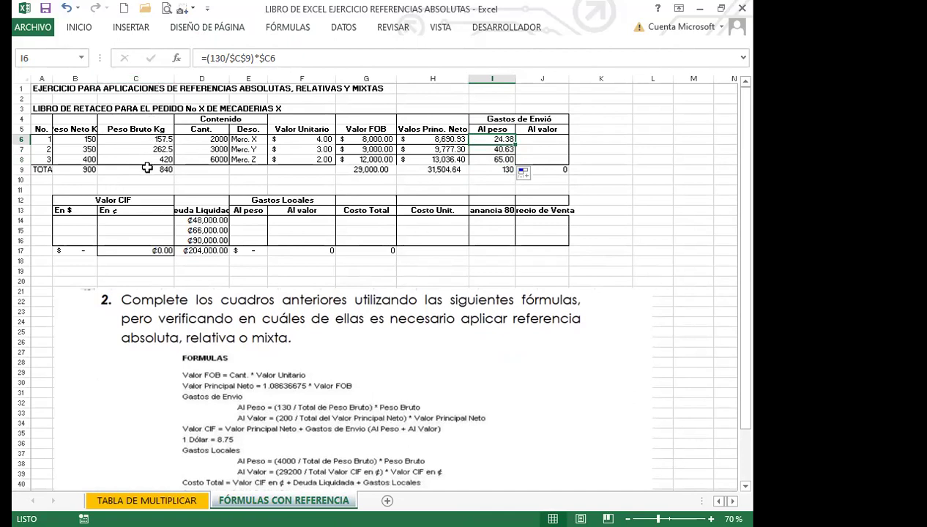
left_click(491, 149)
left_click(489, 139)
scroll(285, 405, "down", 2)
scroll(306, 397, "up", 2)
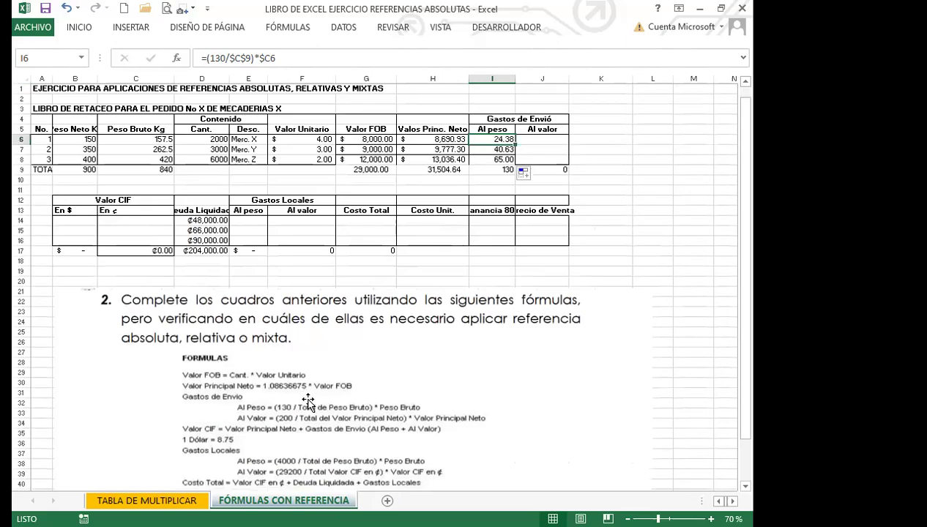
left_click(535, 220)
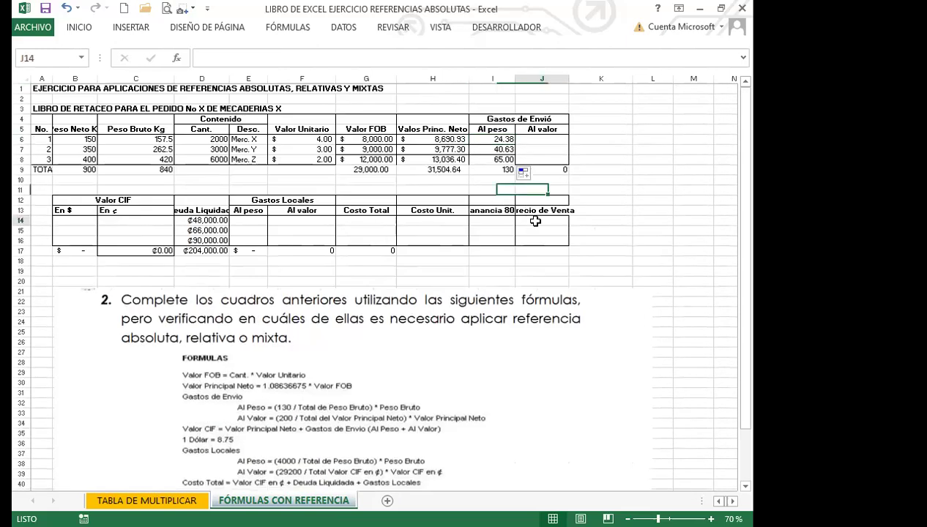